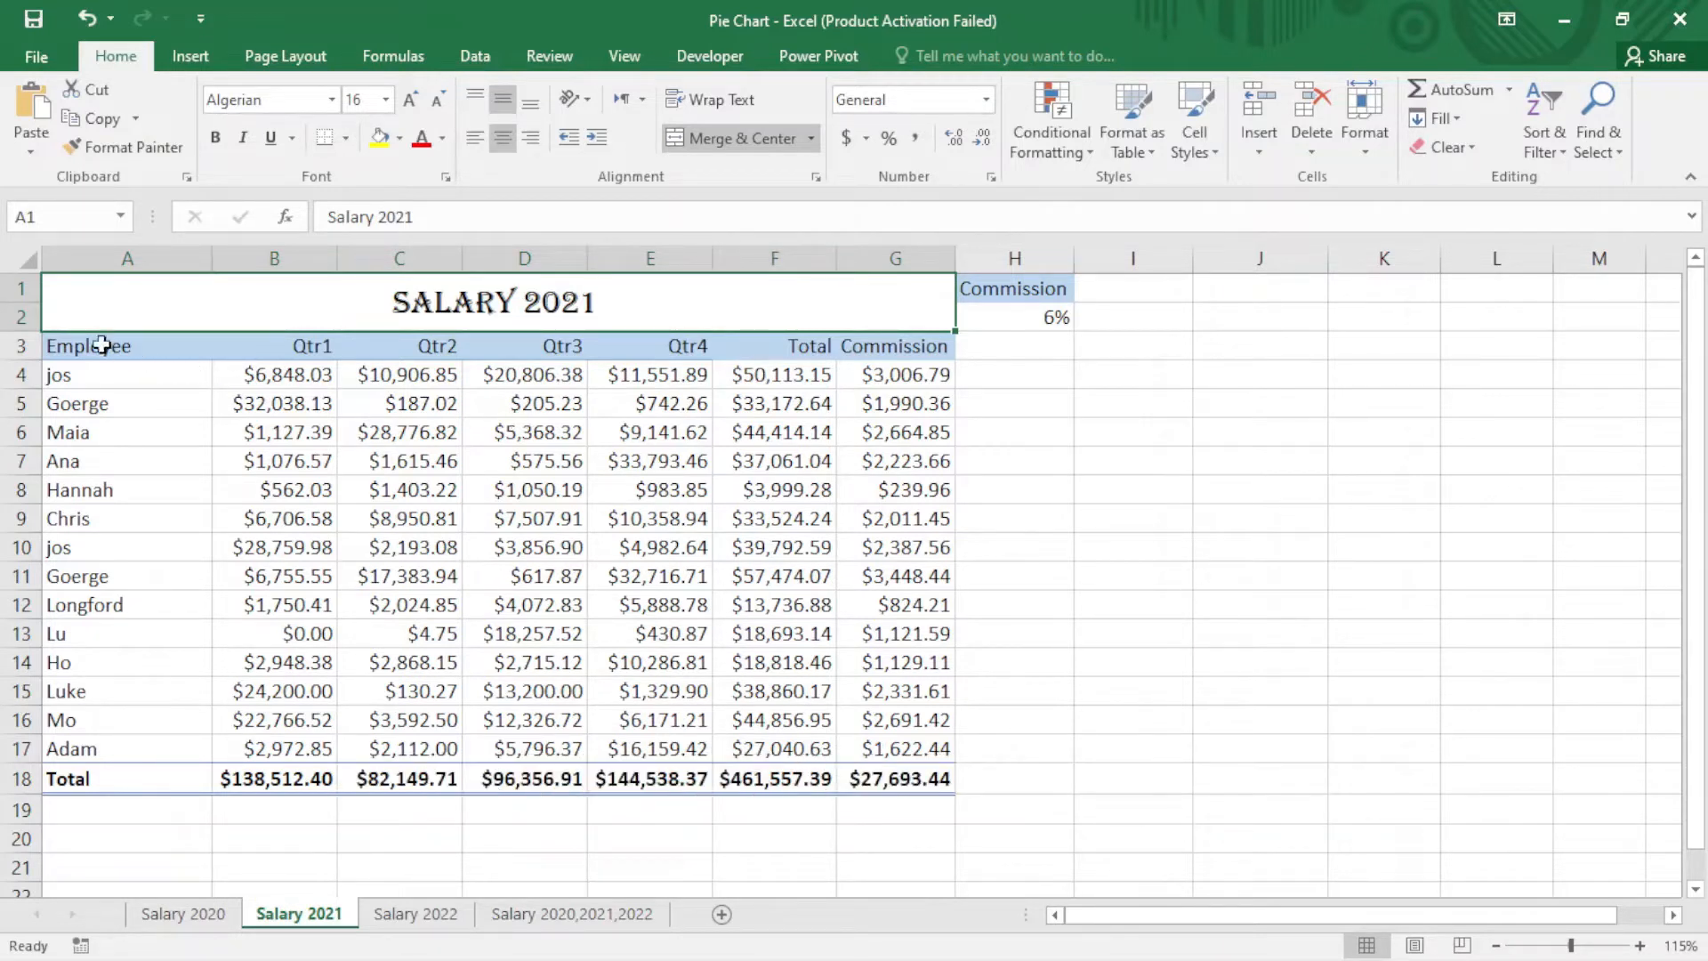
Step: Insert a 2-D pie chart of jos's quarterly salaries from the range A3:E4
drag(103, 345, 691, 380)
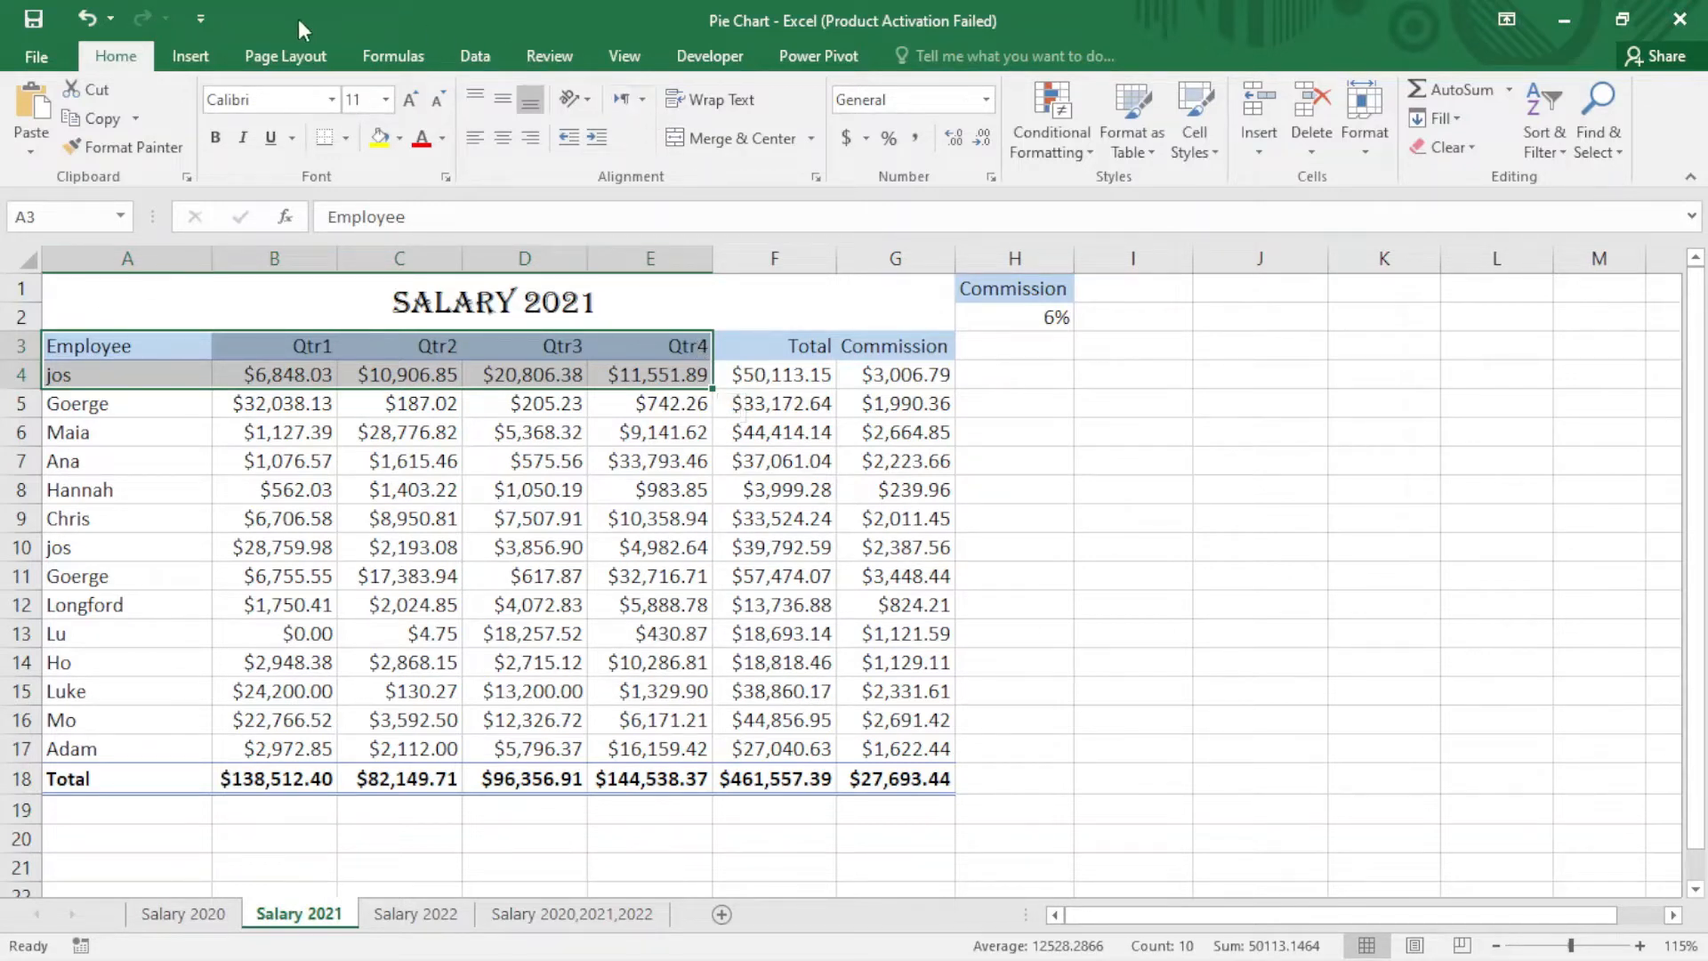
click(188, 56)
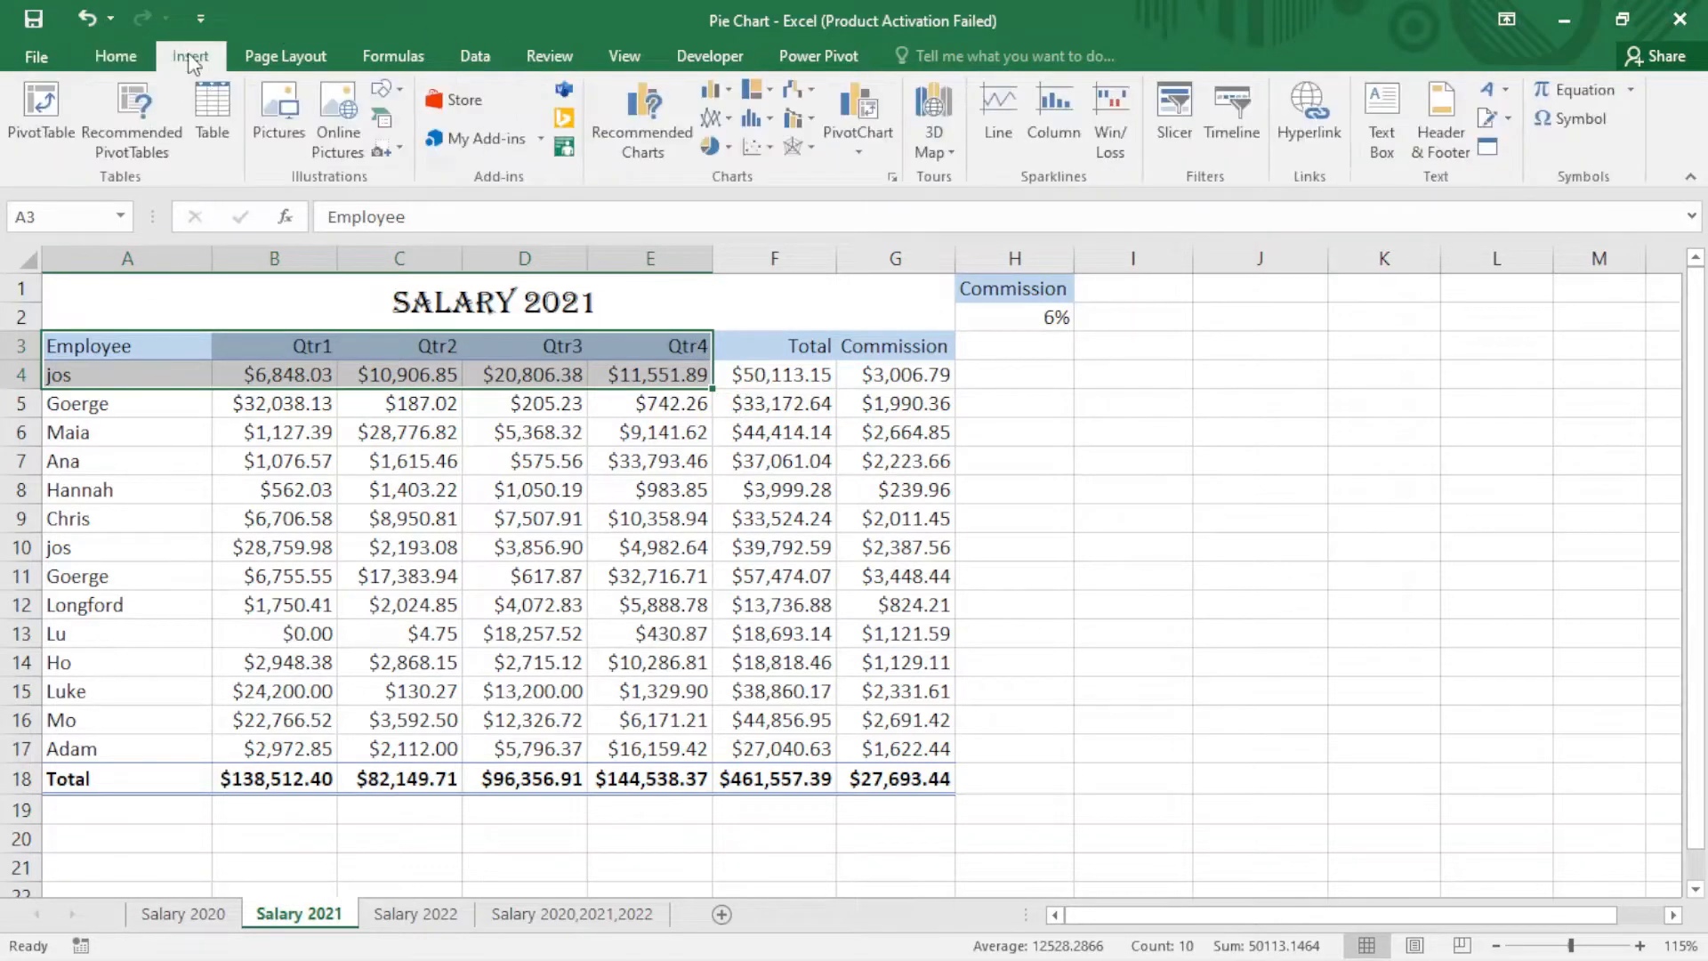
click(730, 151)
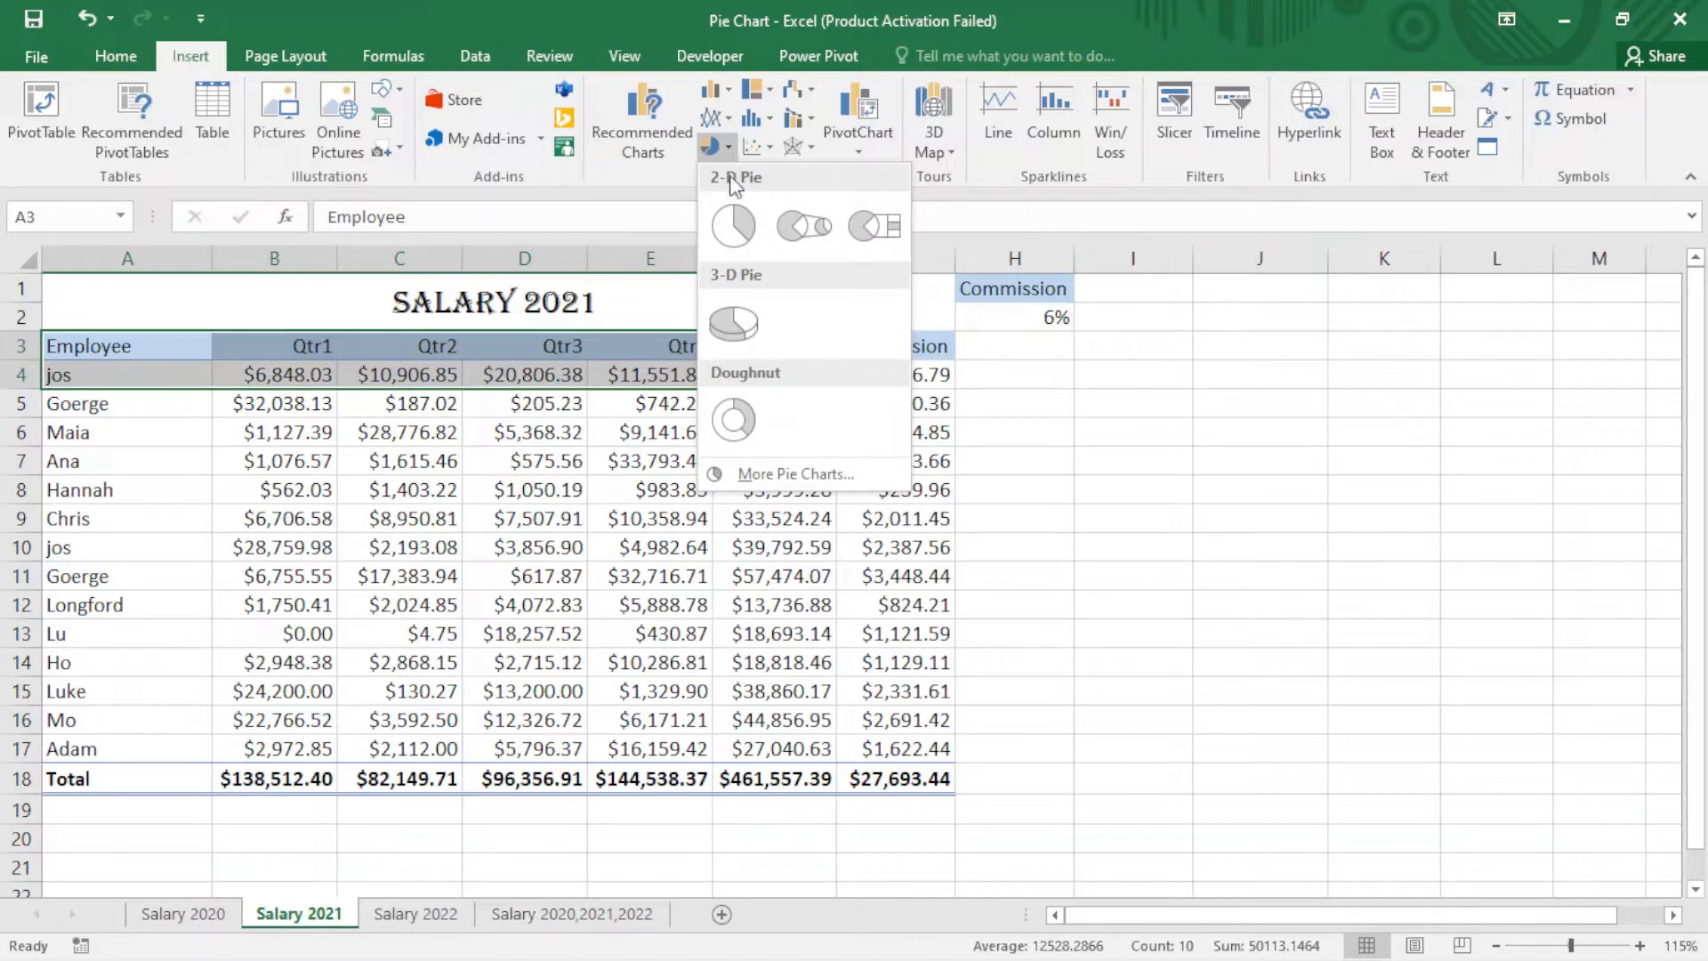
click(735, 227)
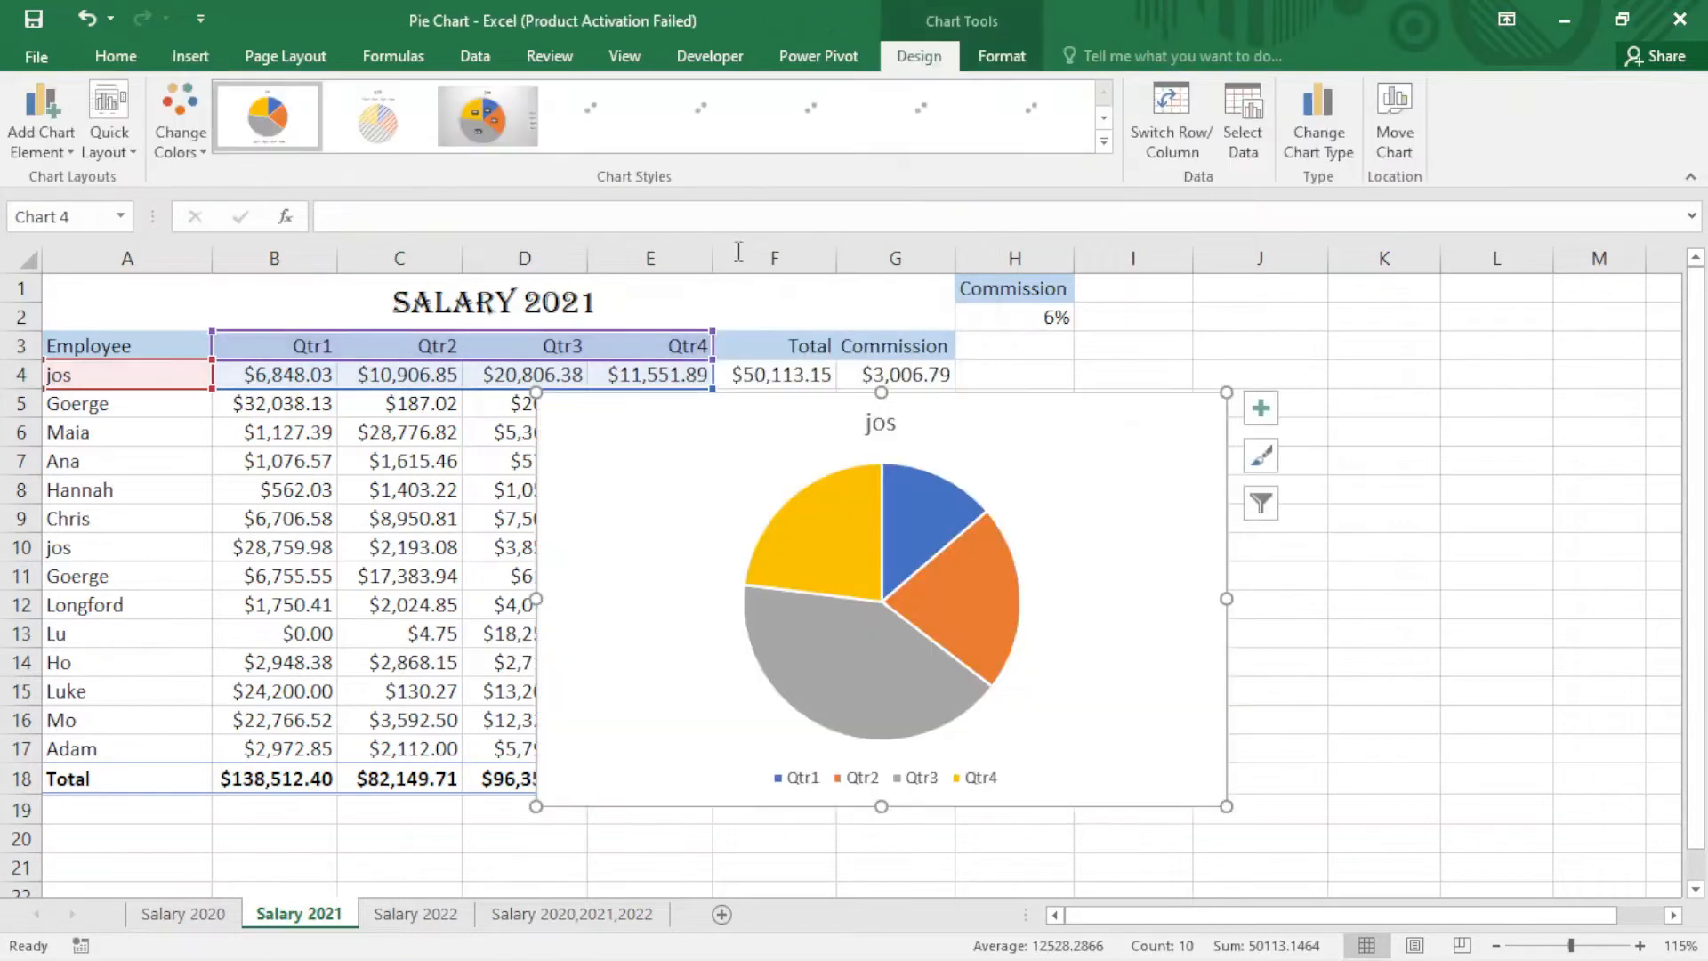
Step: Move the pie chart to the right of the salary table
drag(1087, 441, 1235, 389)
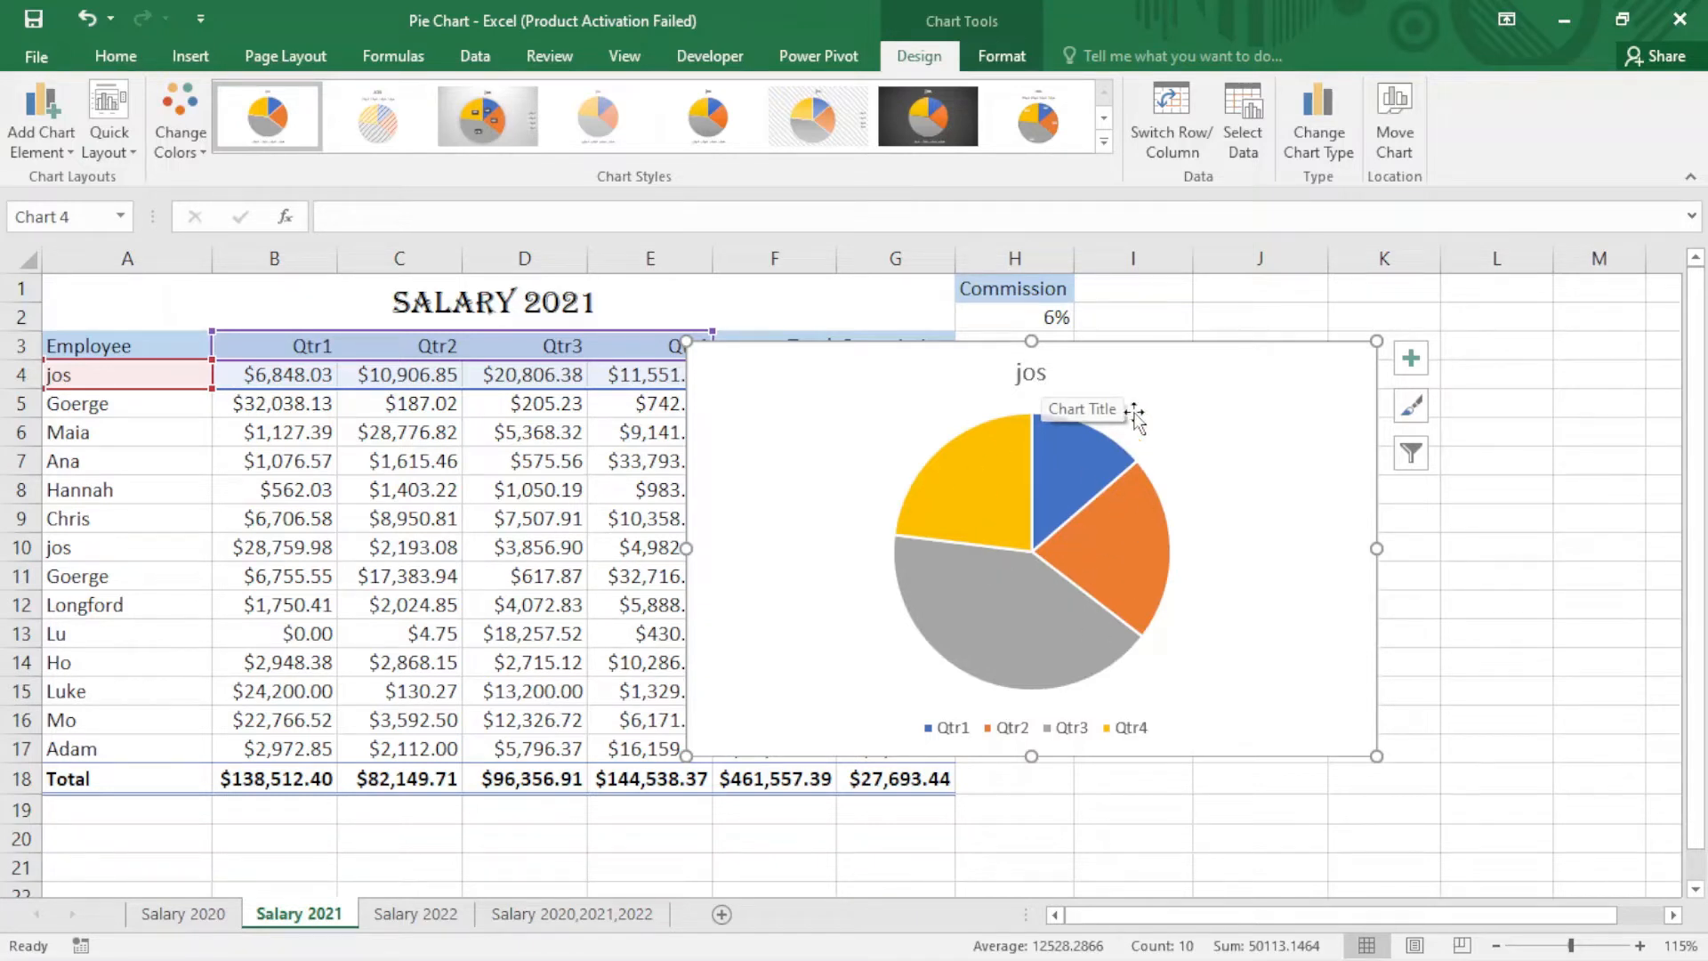
drag(1131, 365, 1242, 405)
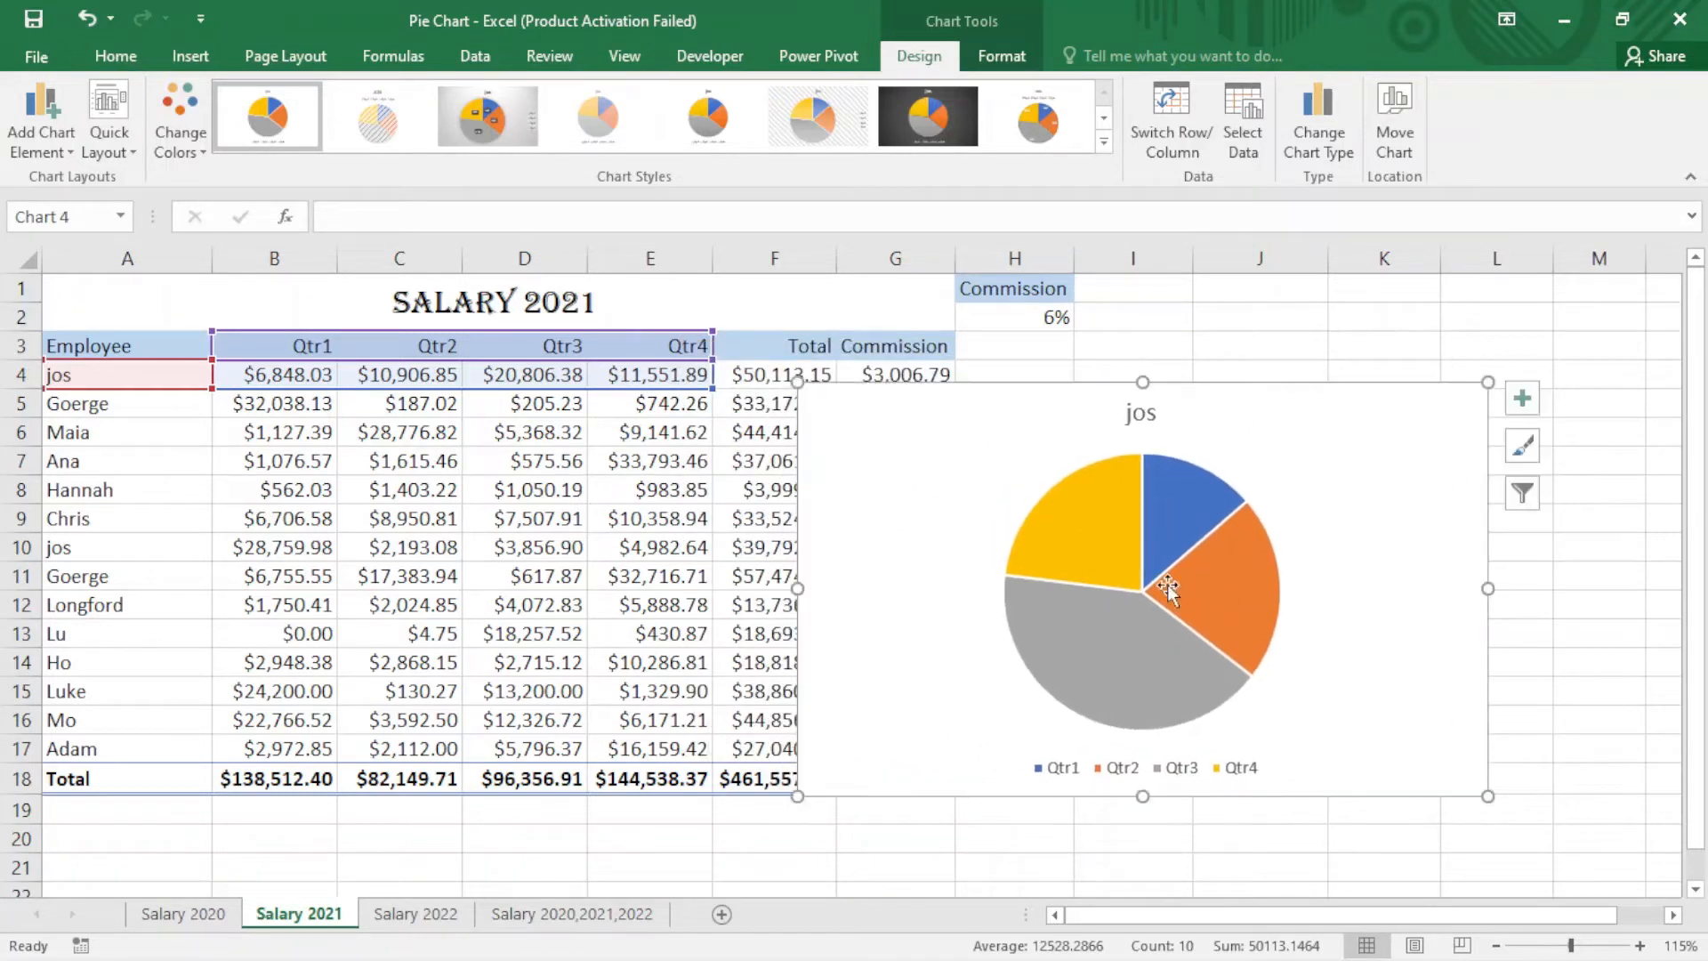
mouse_move(1179, 573)
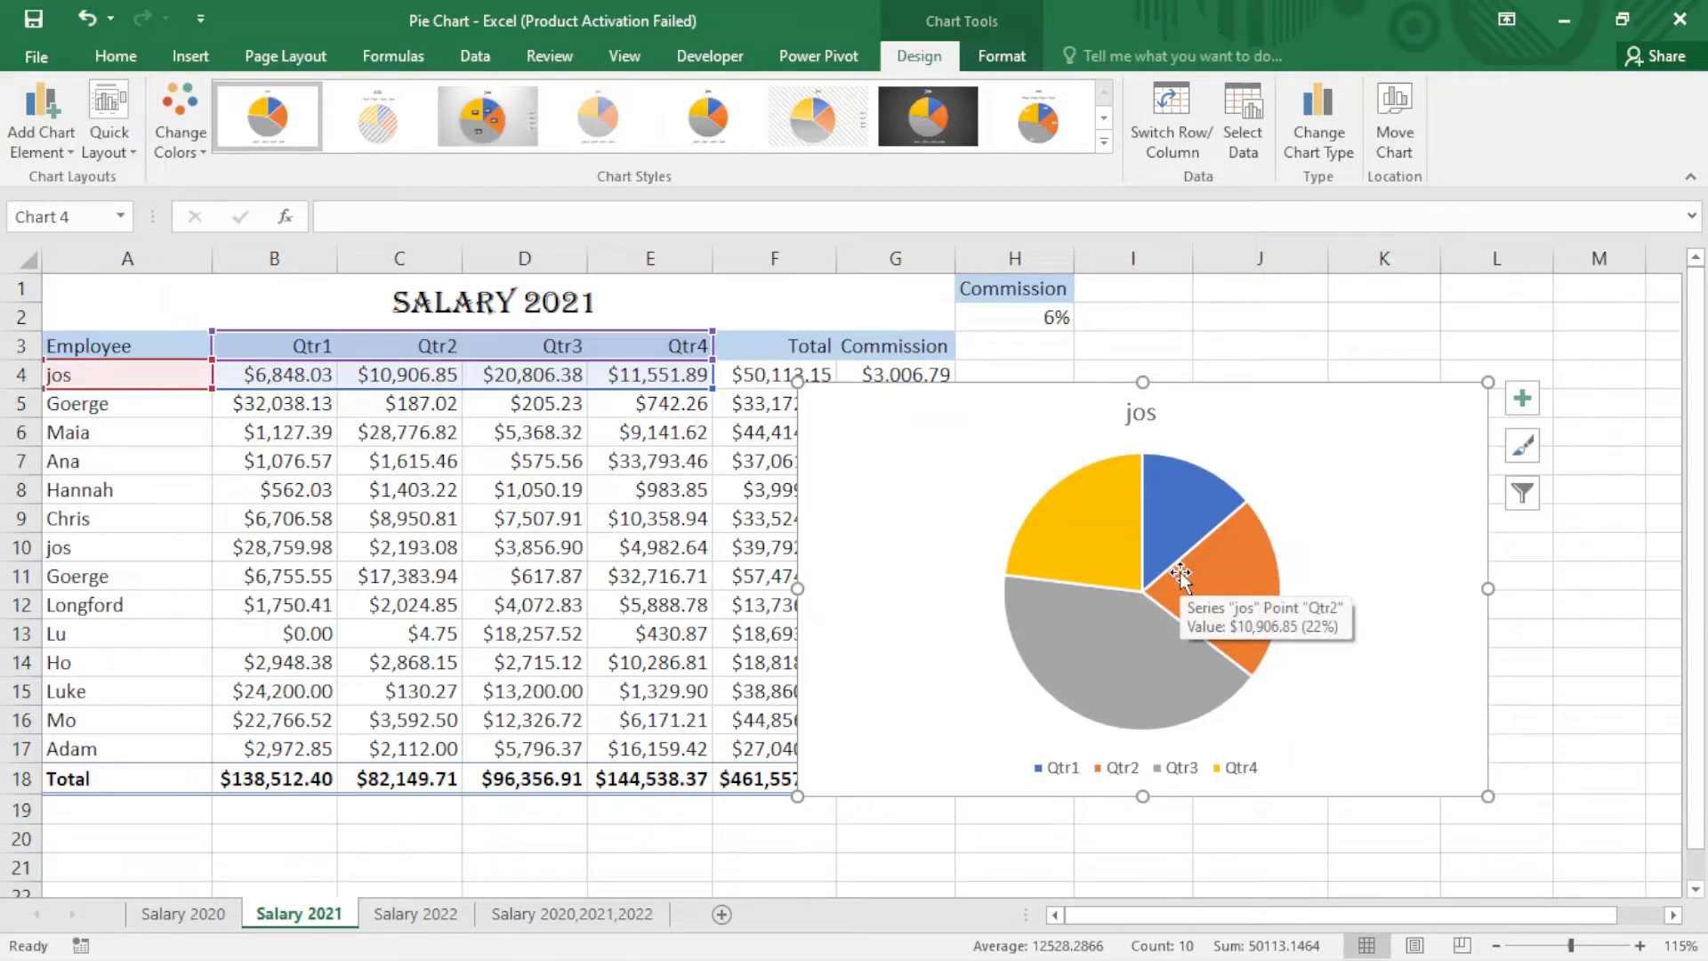
Step: Preview several chart styles on the pie chart, including the blue background style
click(1041, 127)
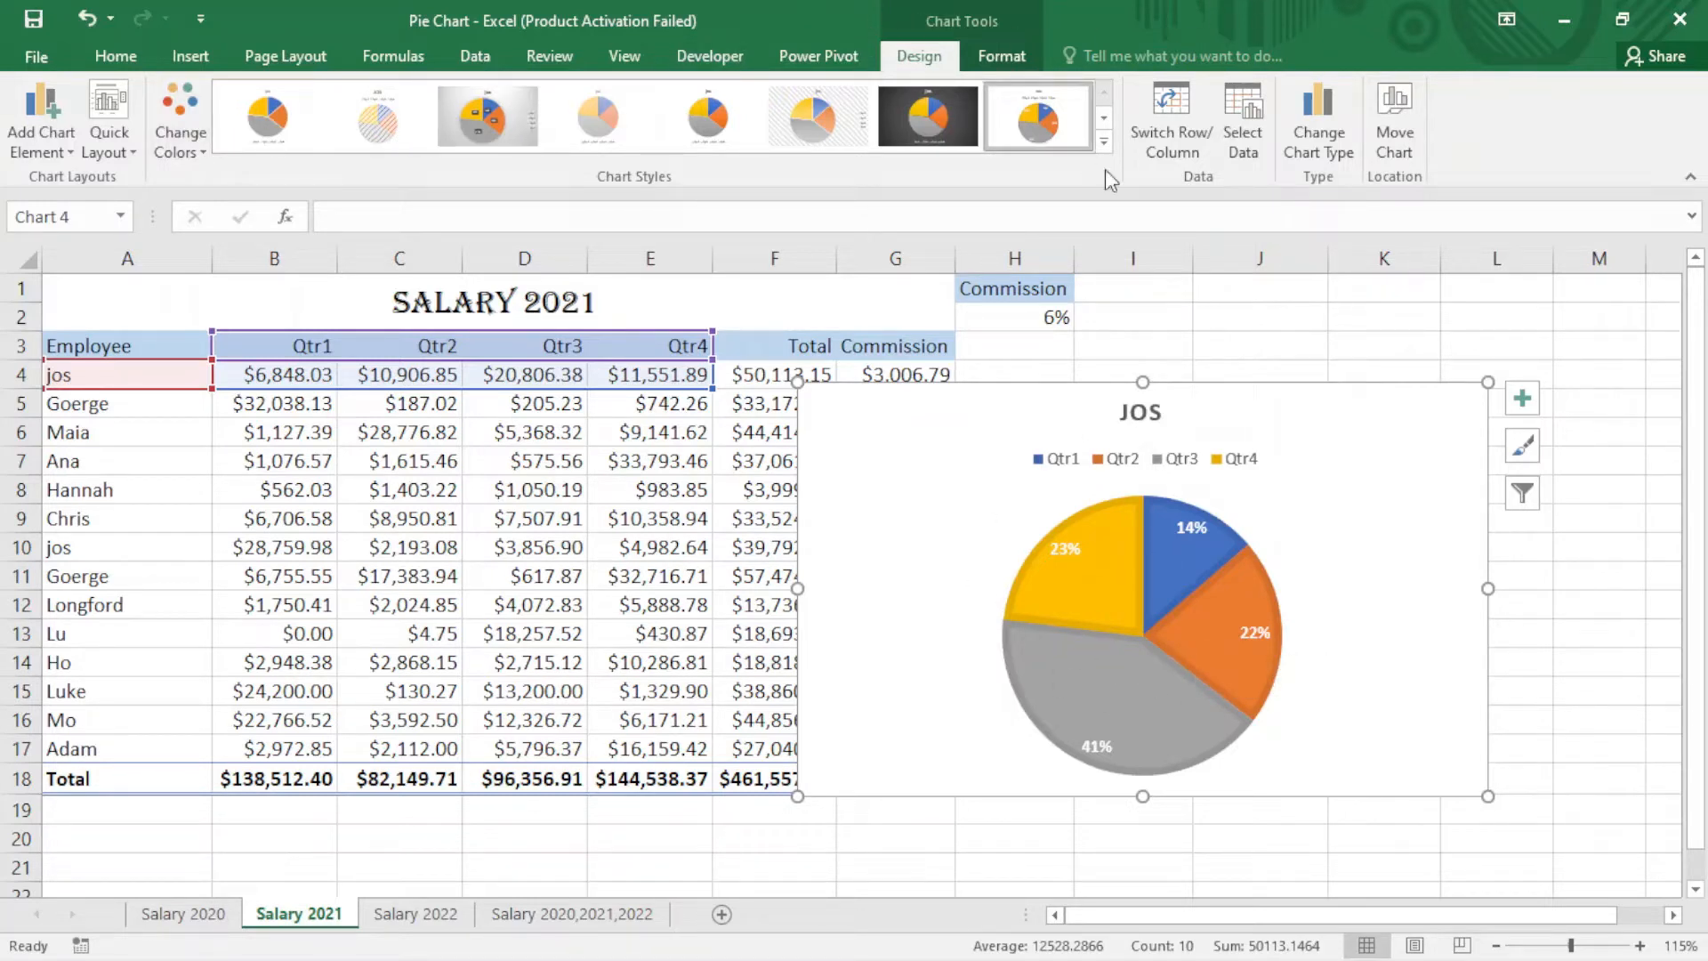
click(1105, 144)
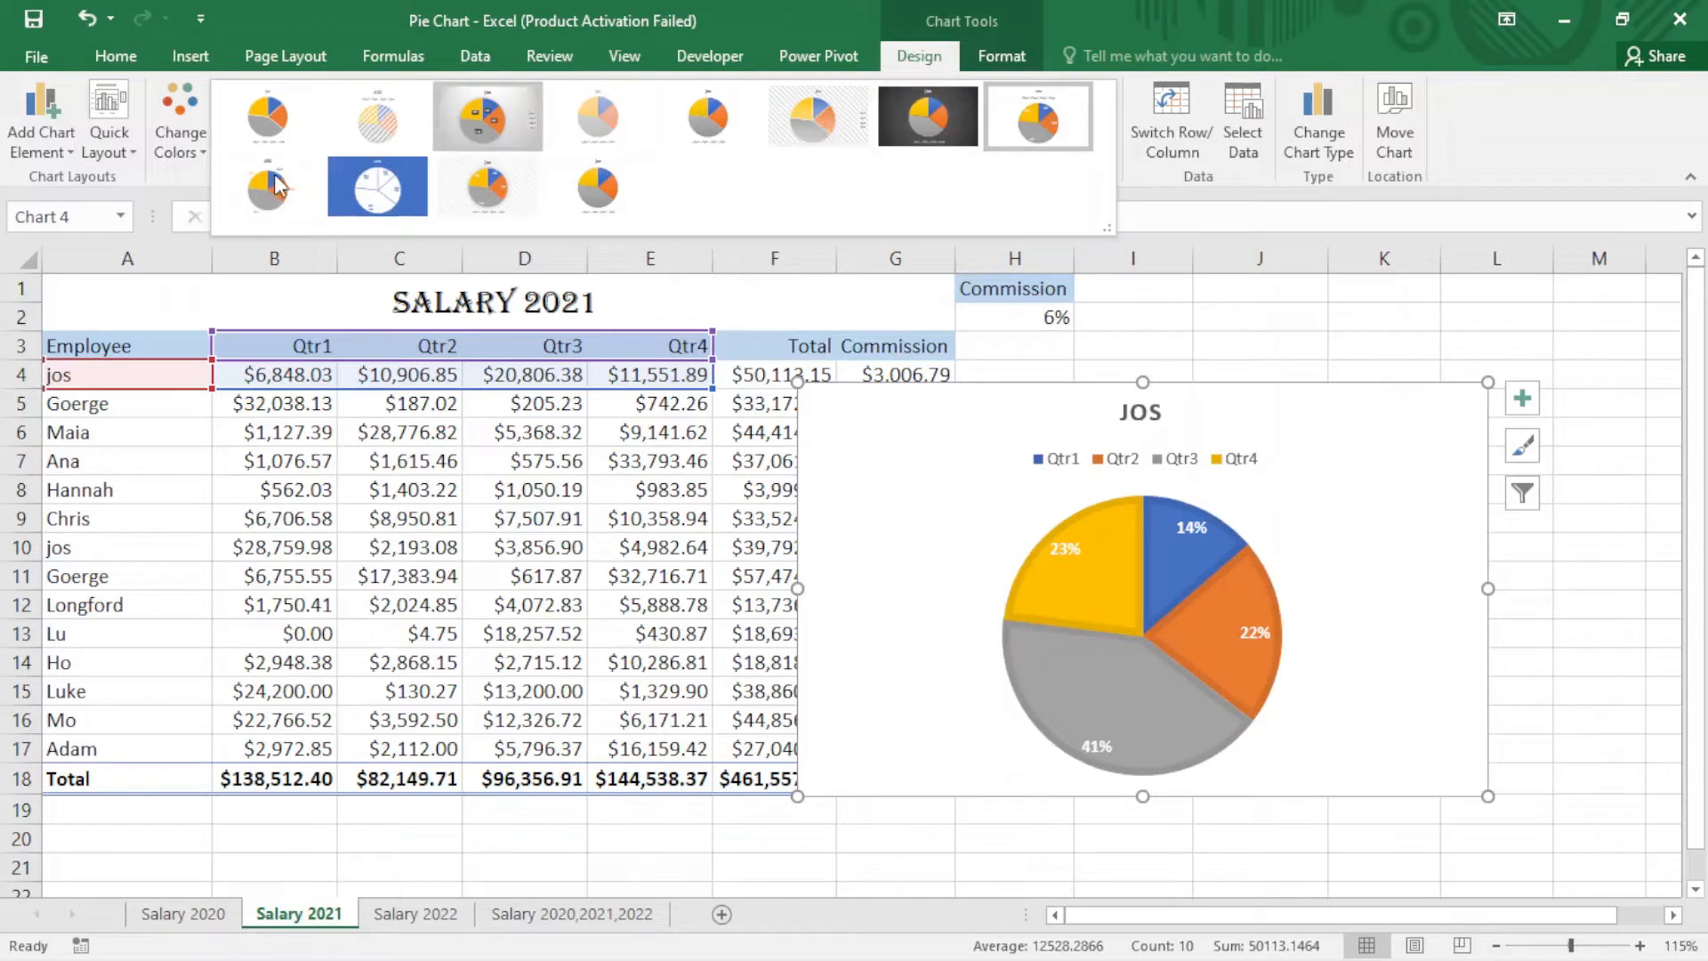
click(365, 188)
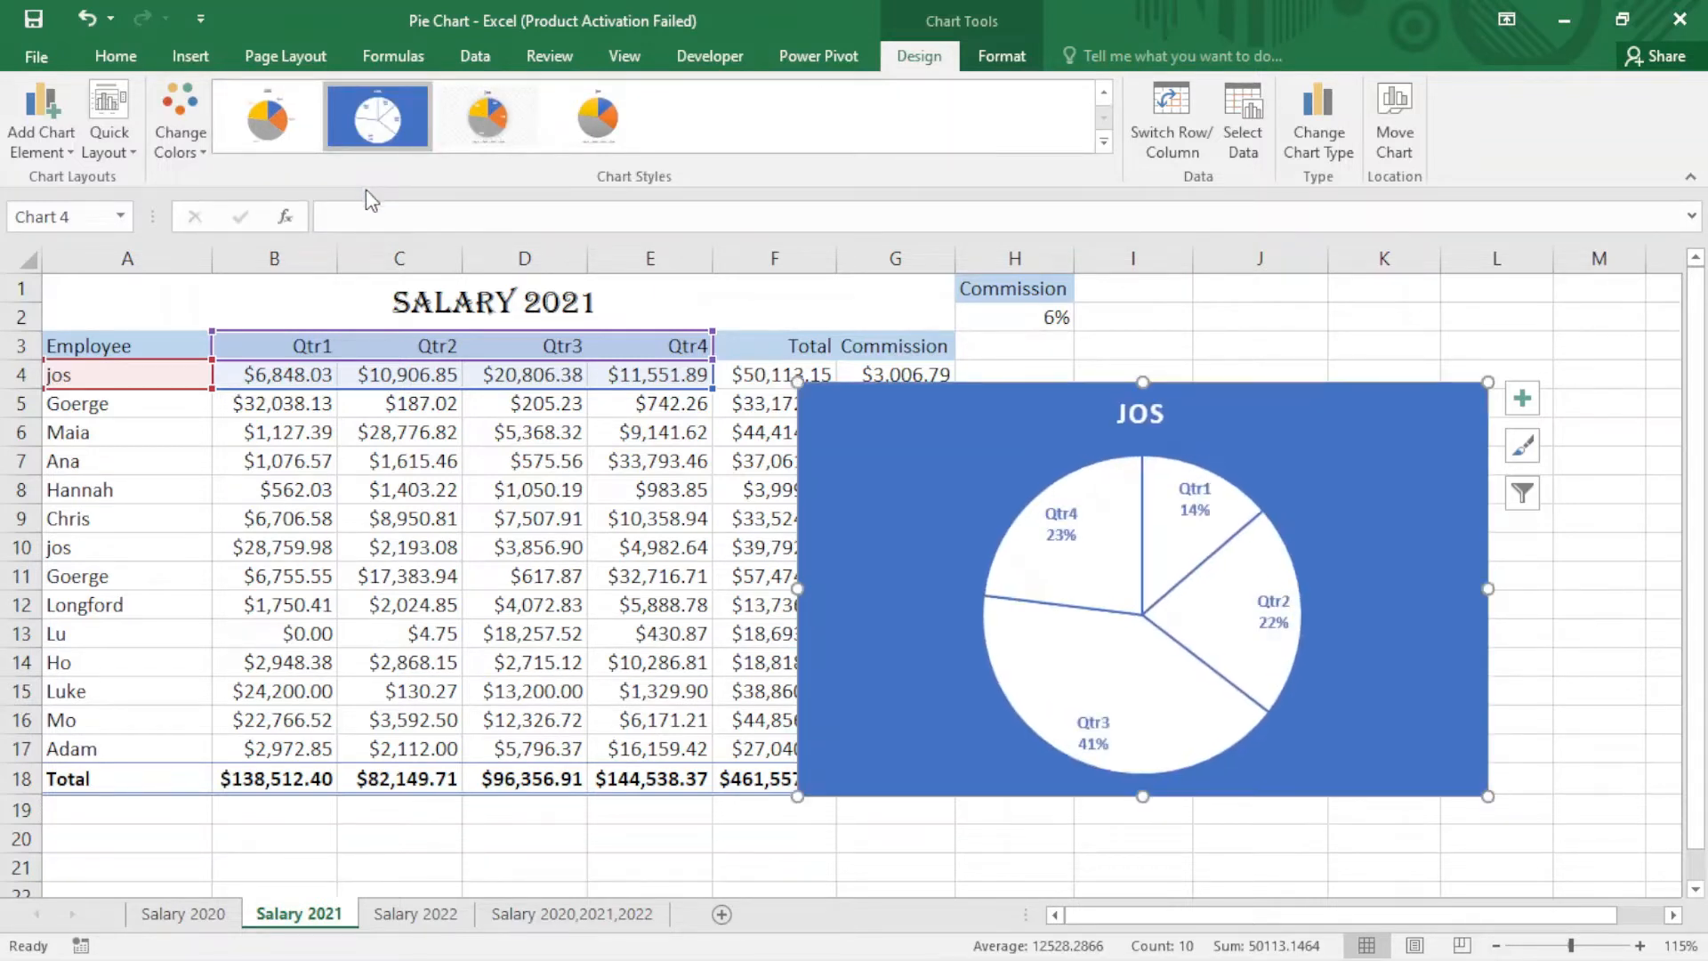
click(1103, 140)
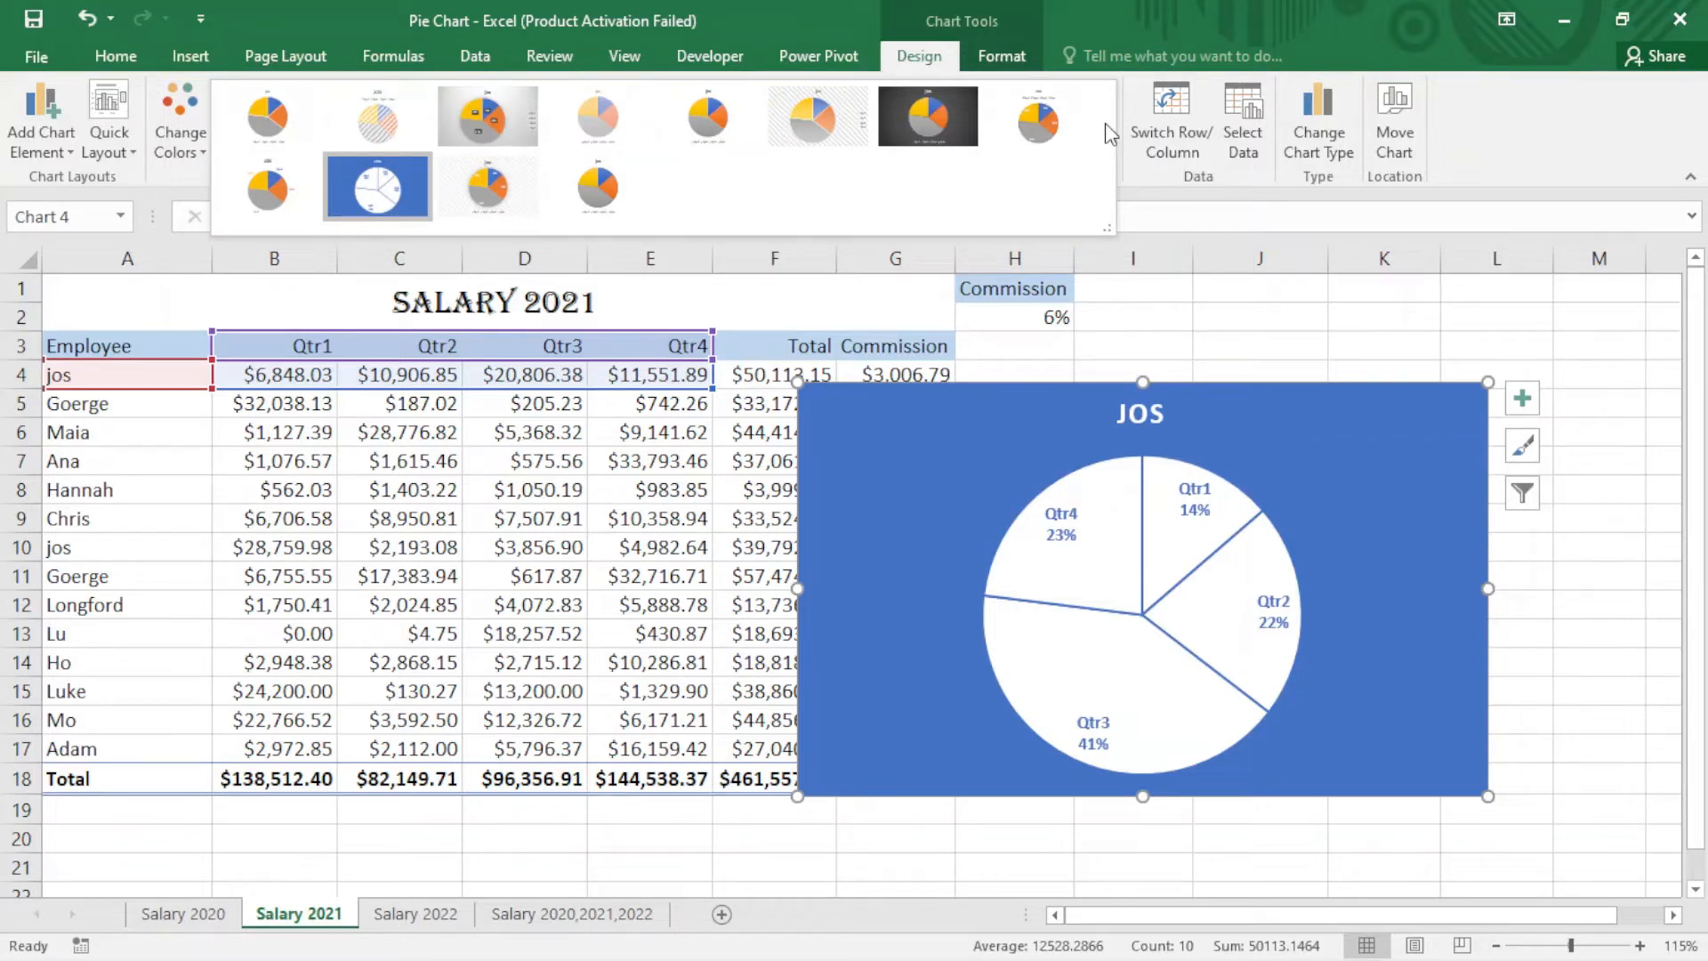
Step: Apply the light pastel chart style with category names and percentages on the slices
click(816, 123)
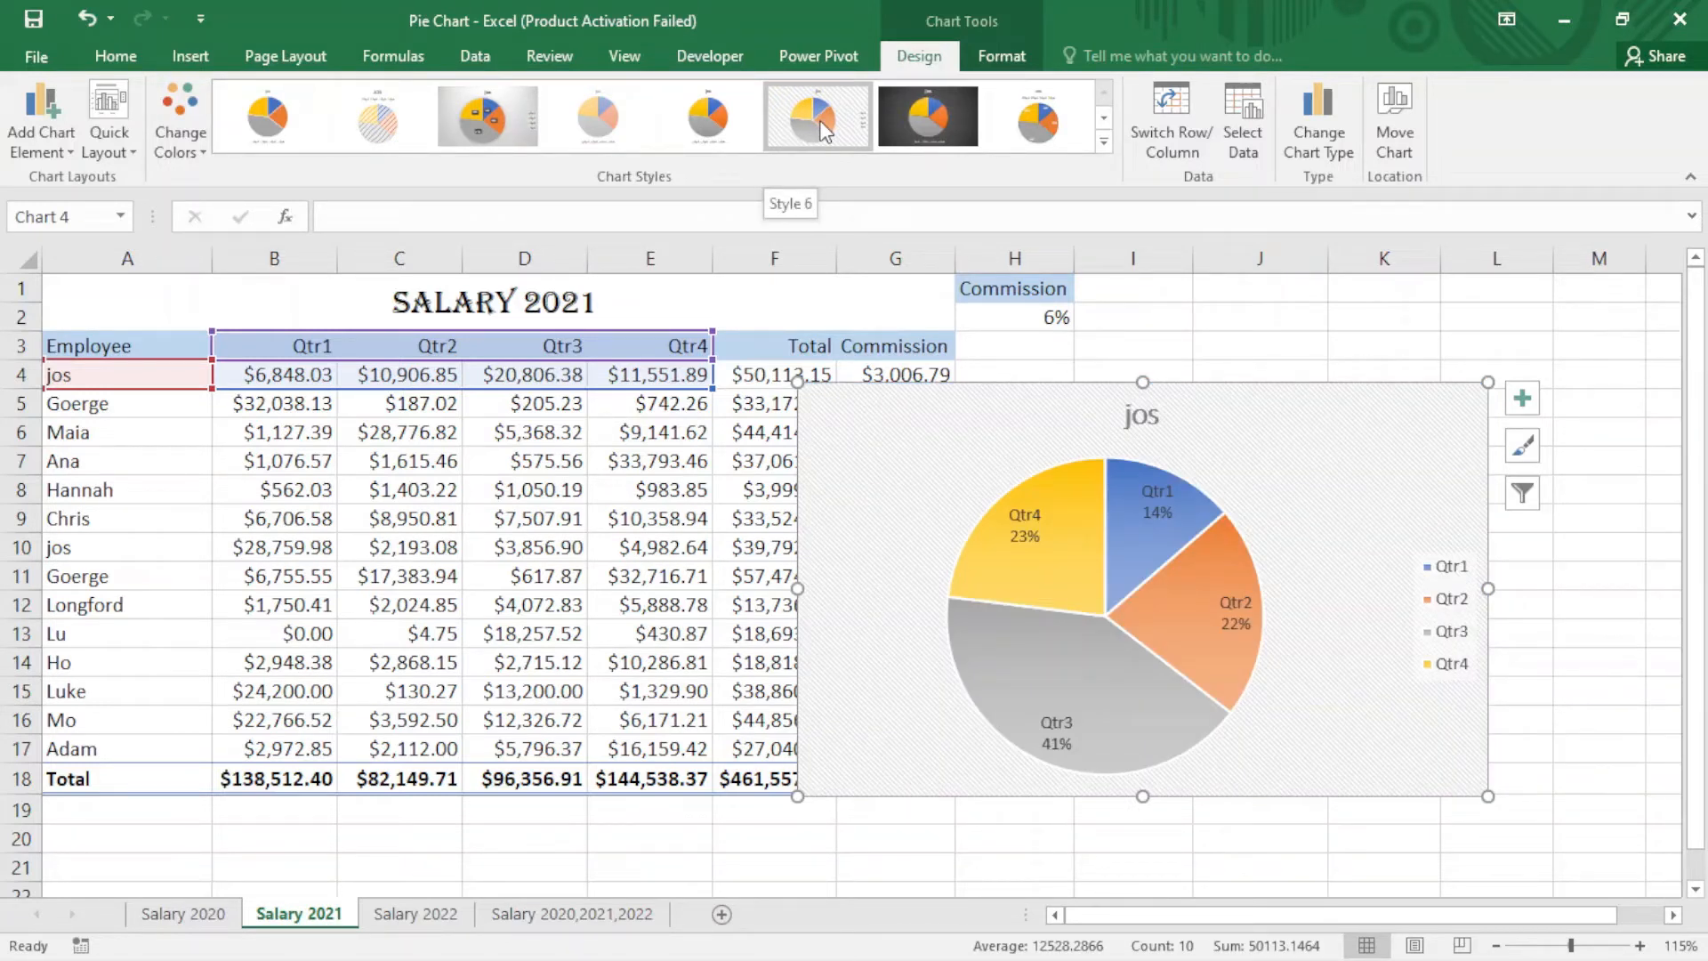
click(933, 111)
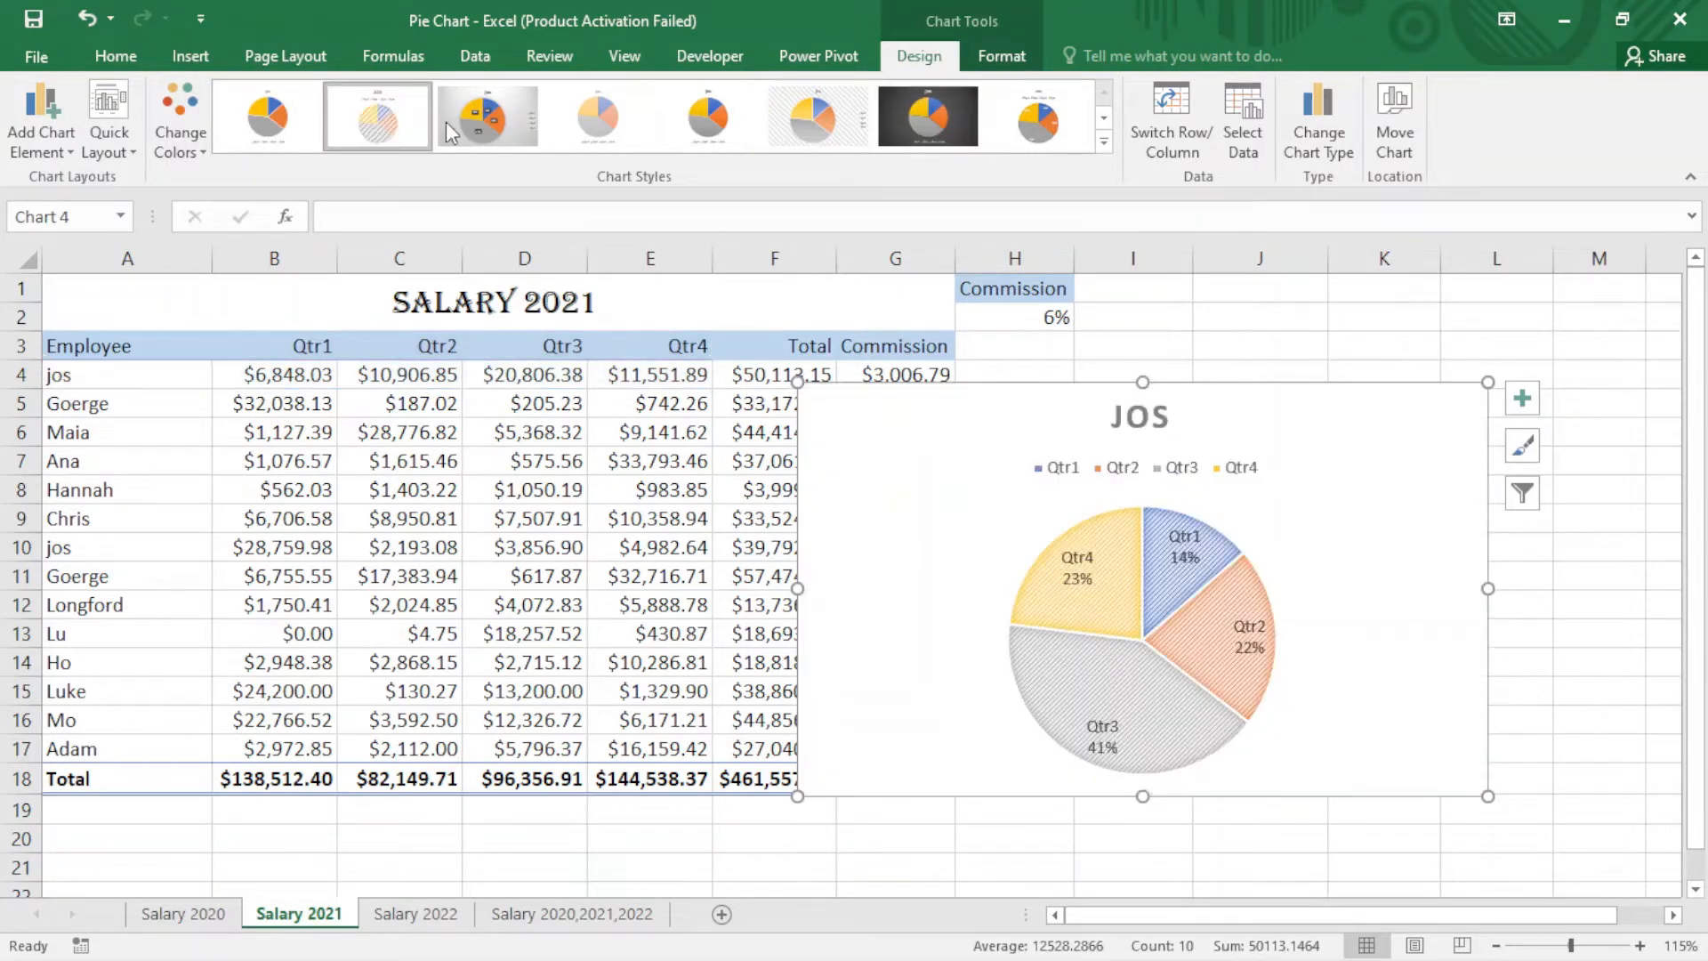
click(510, 127)
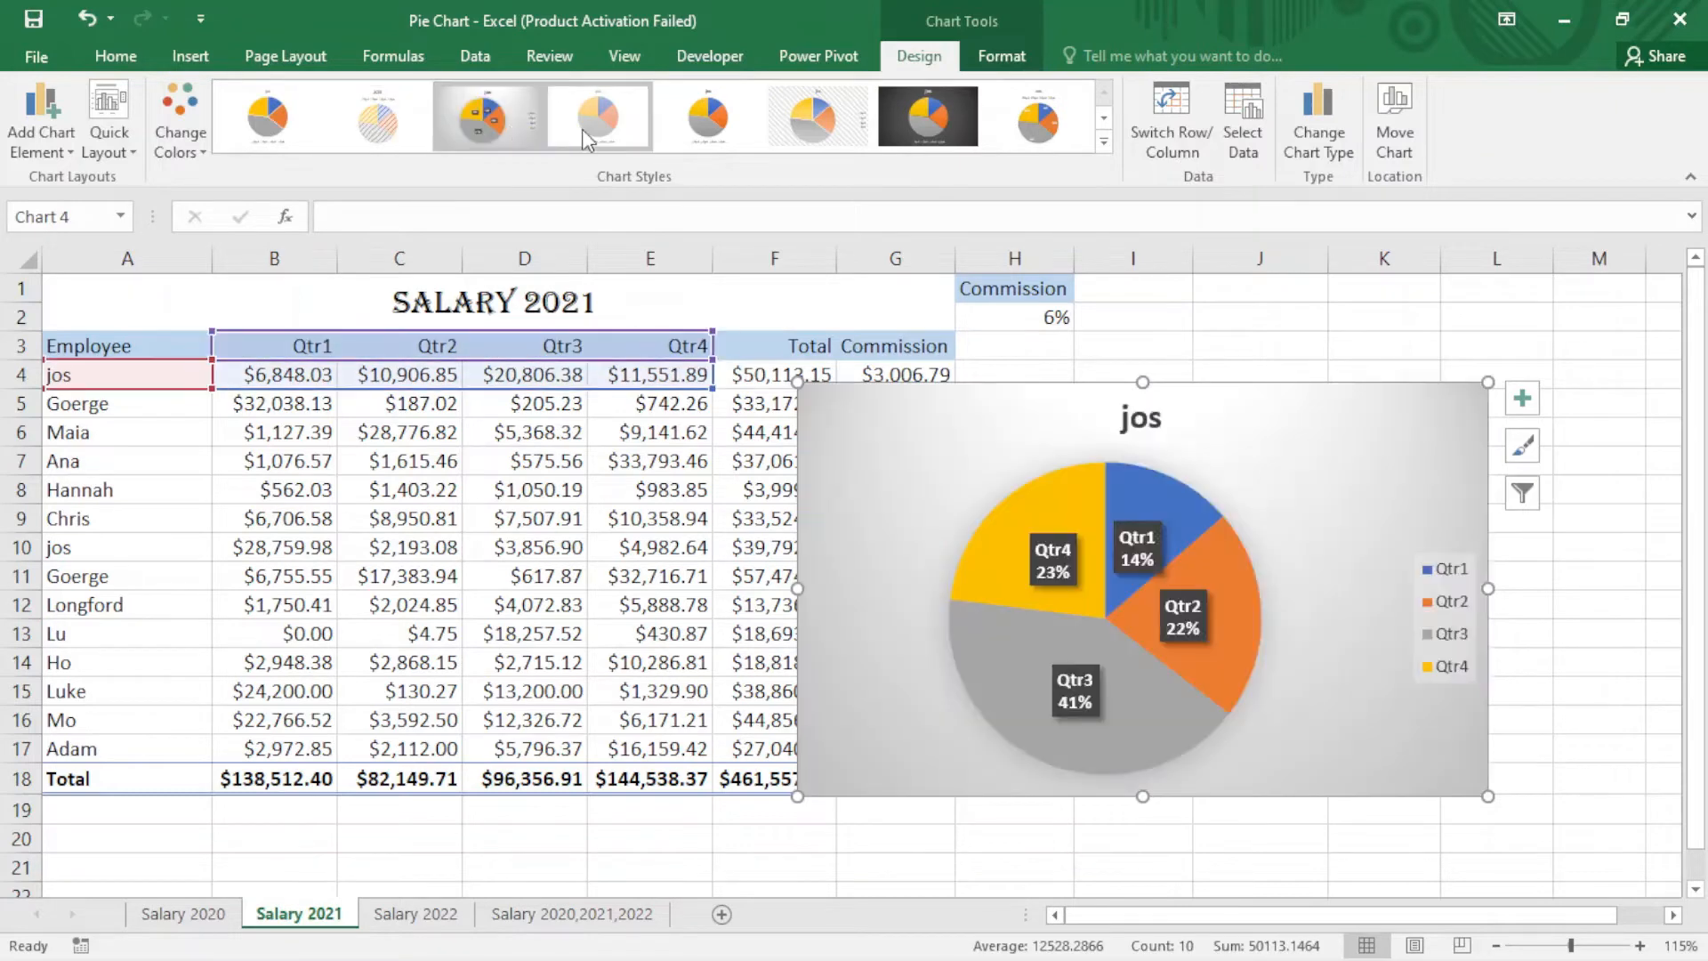
click(596, 120)
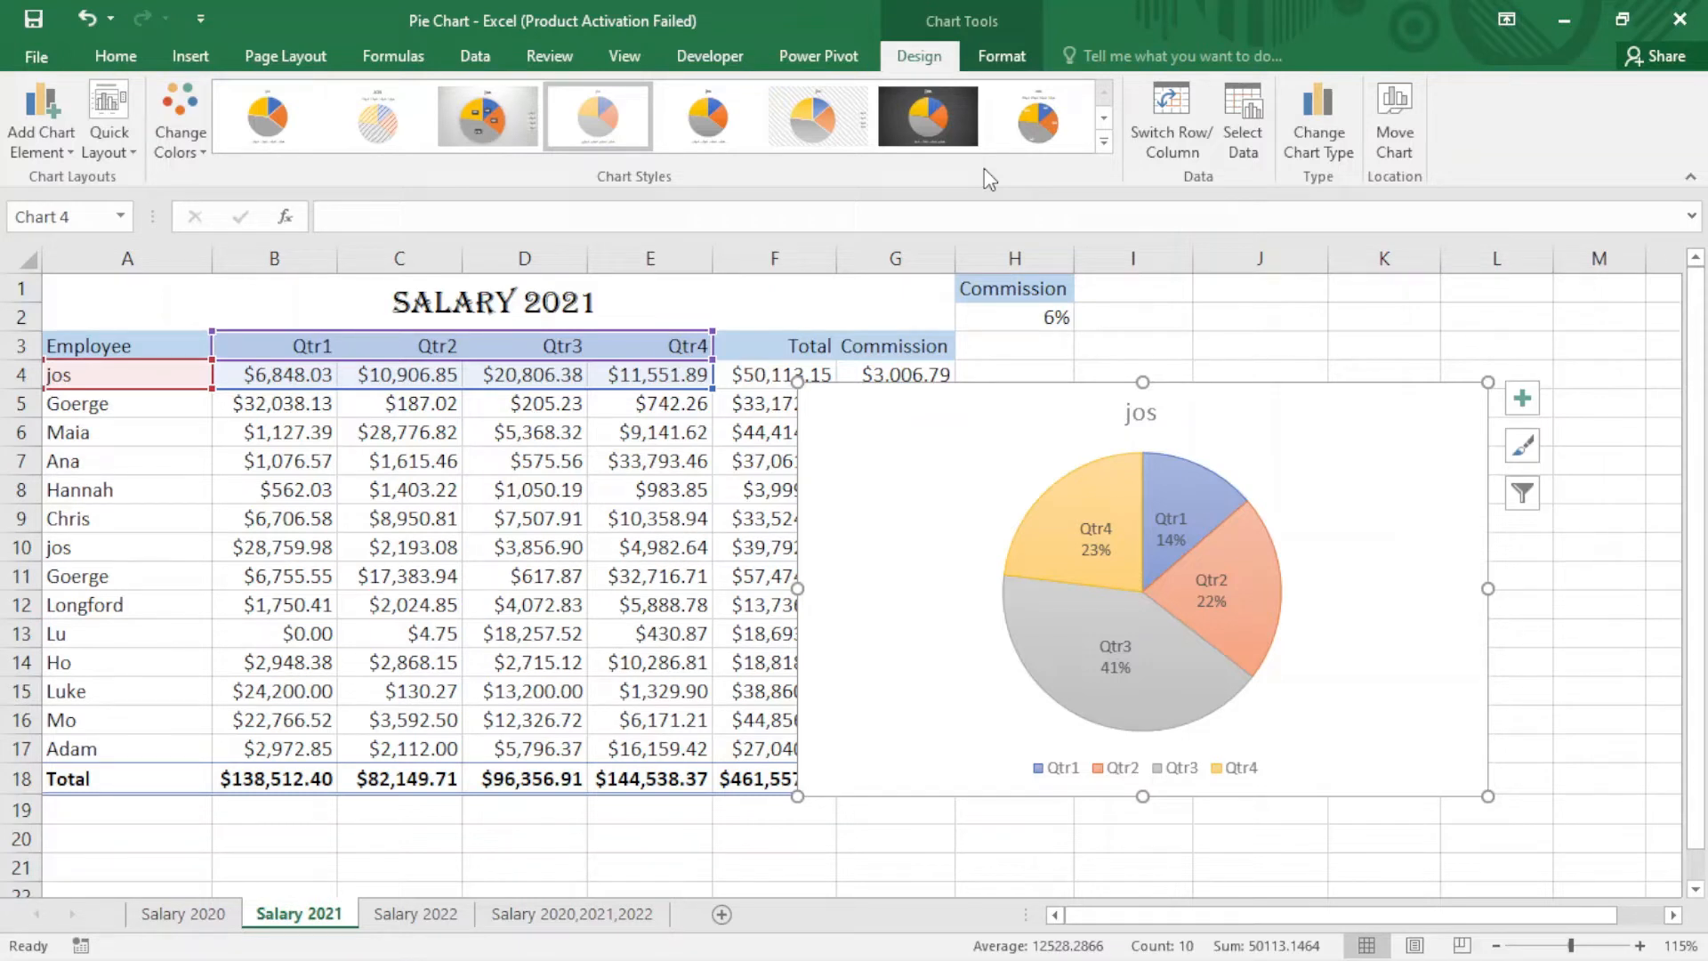
Step: Insert a second 2-D pie chart from the range A3:E5 covering jos and Goerge
click(1147, 342)
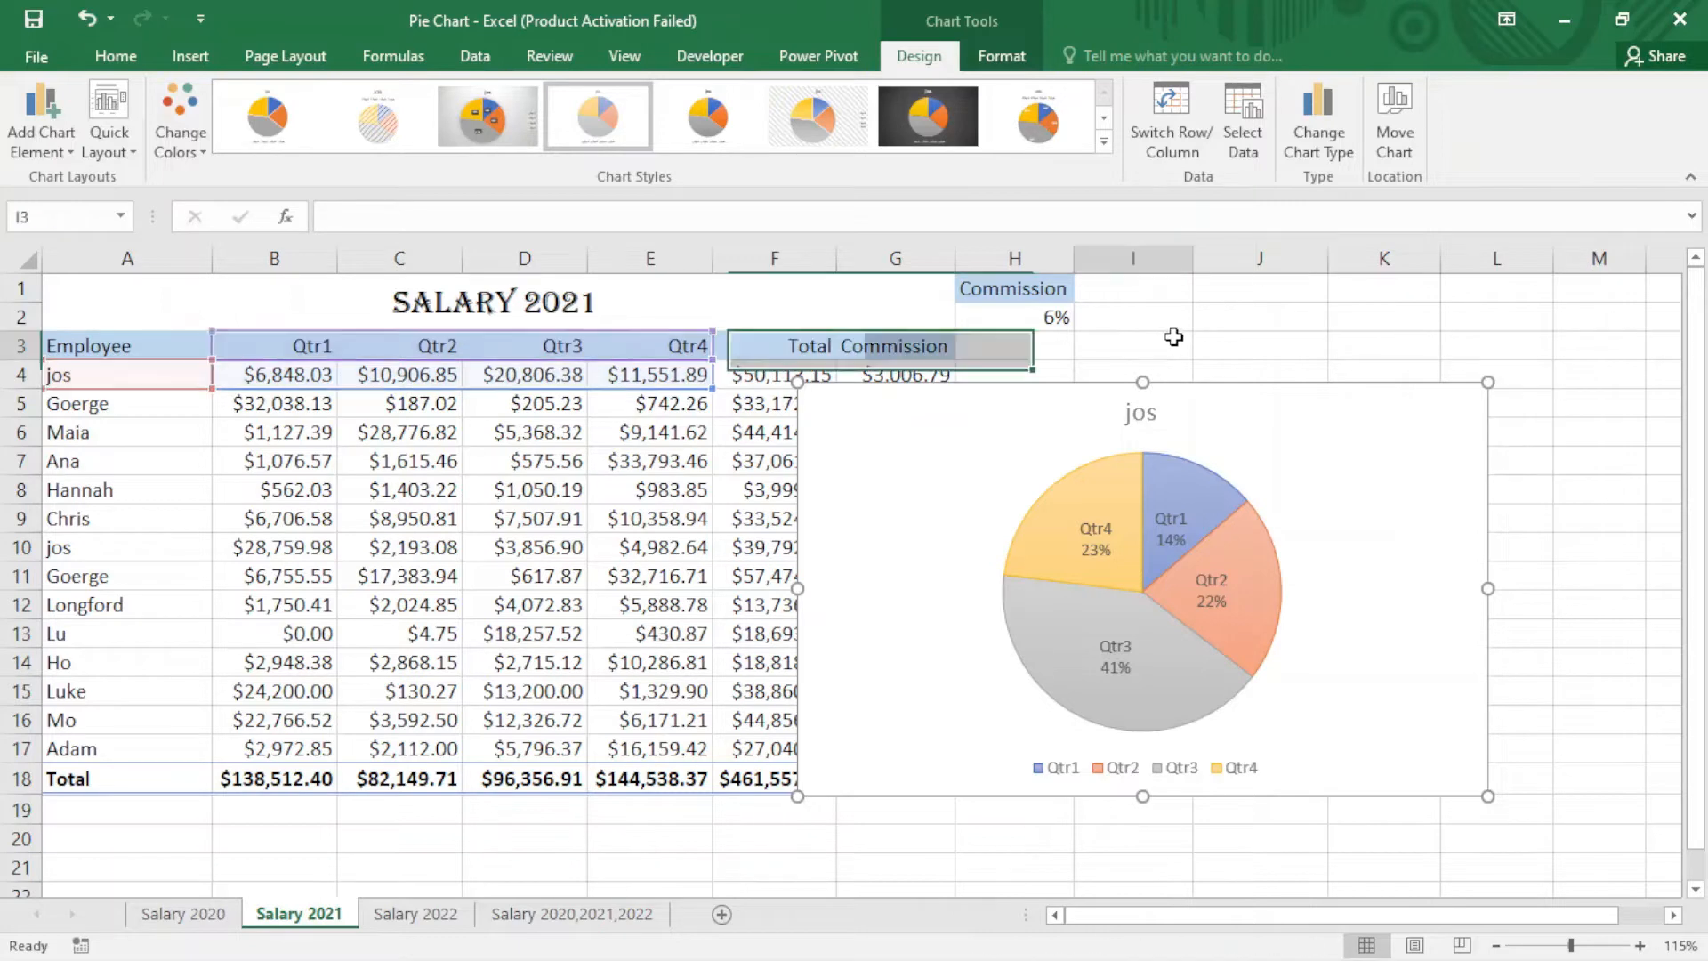
drag(83, 346, 692, 399)
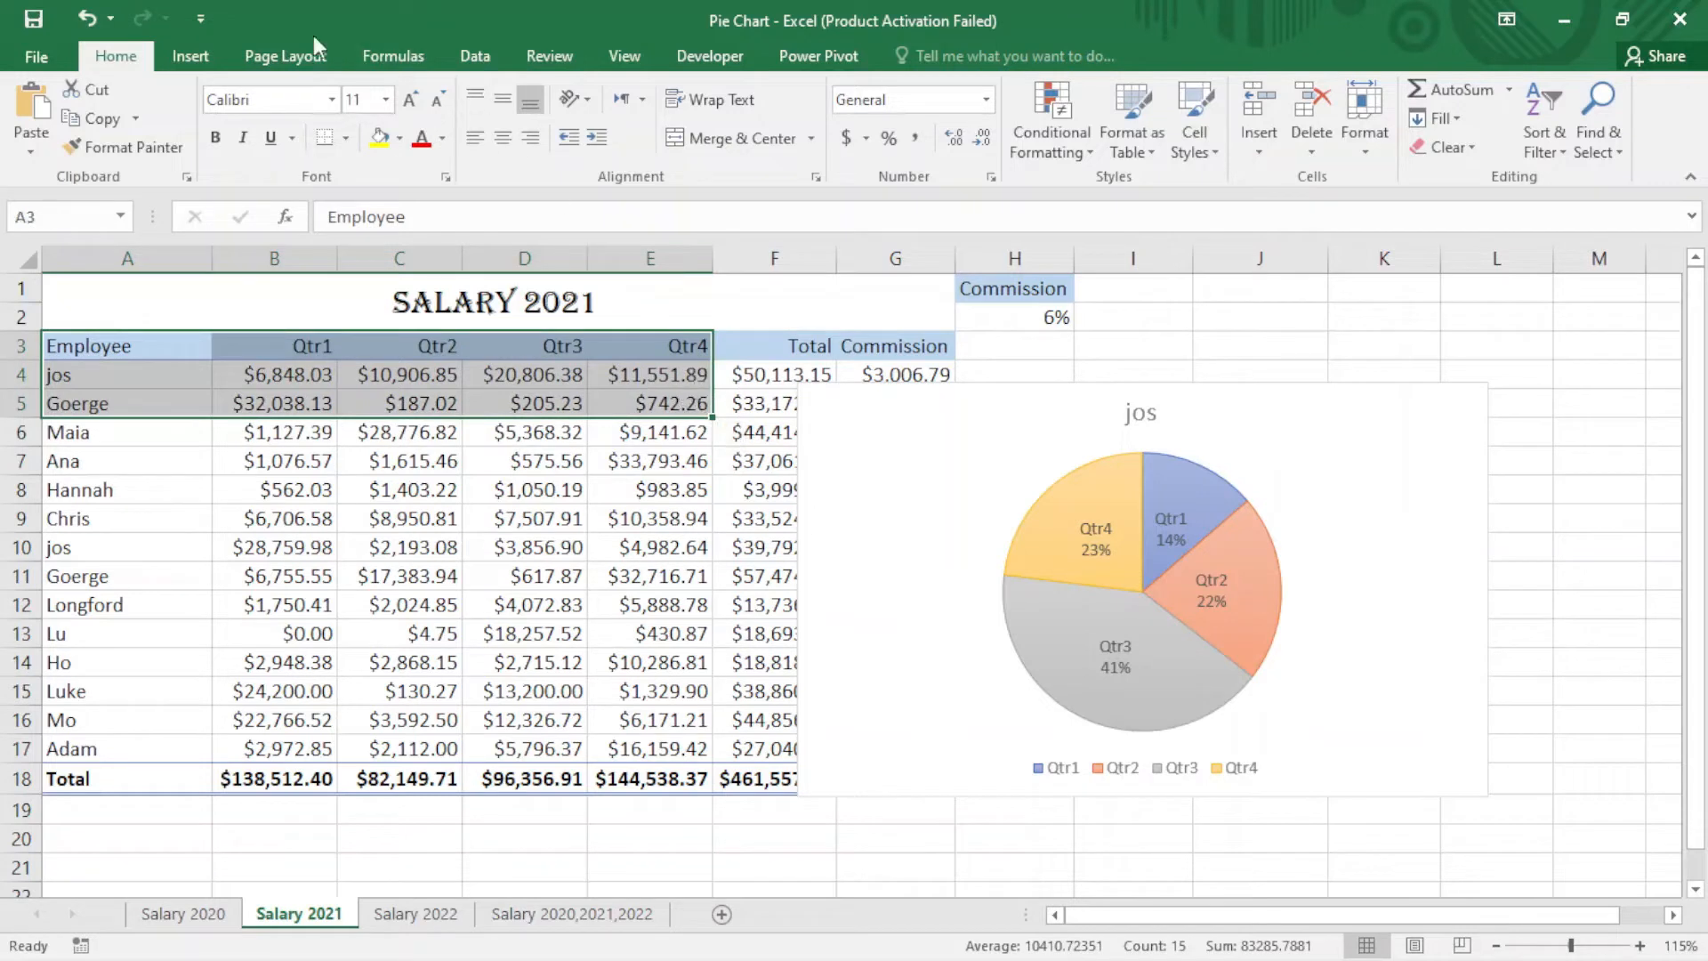
click(203, 56)
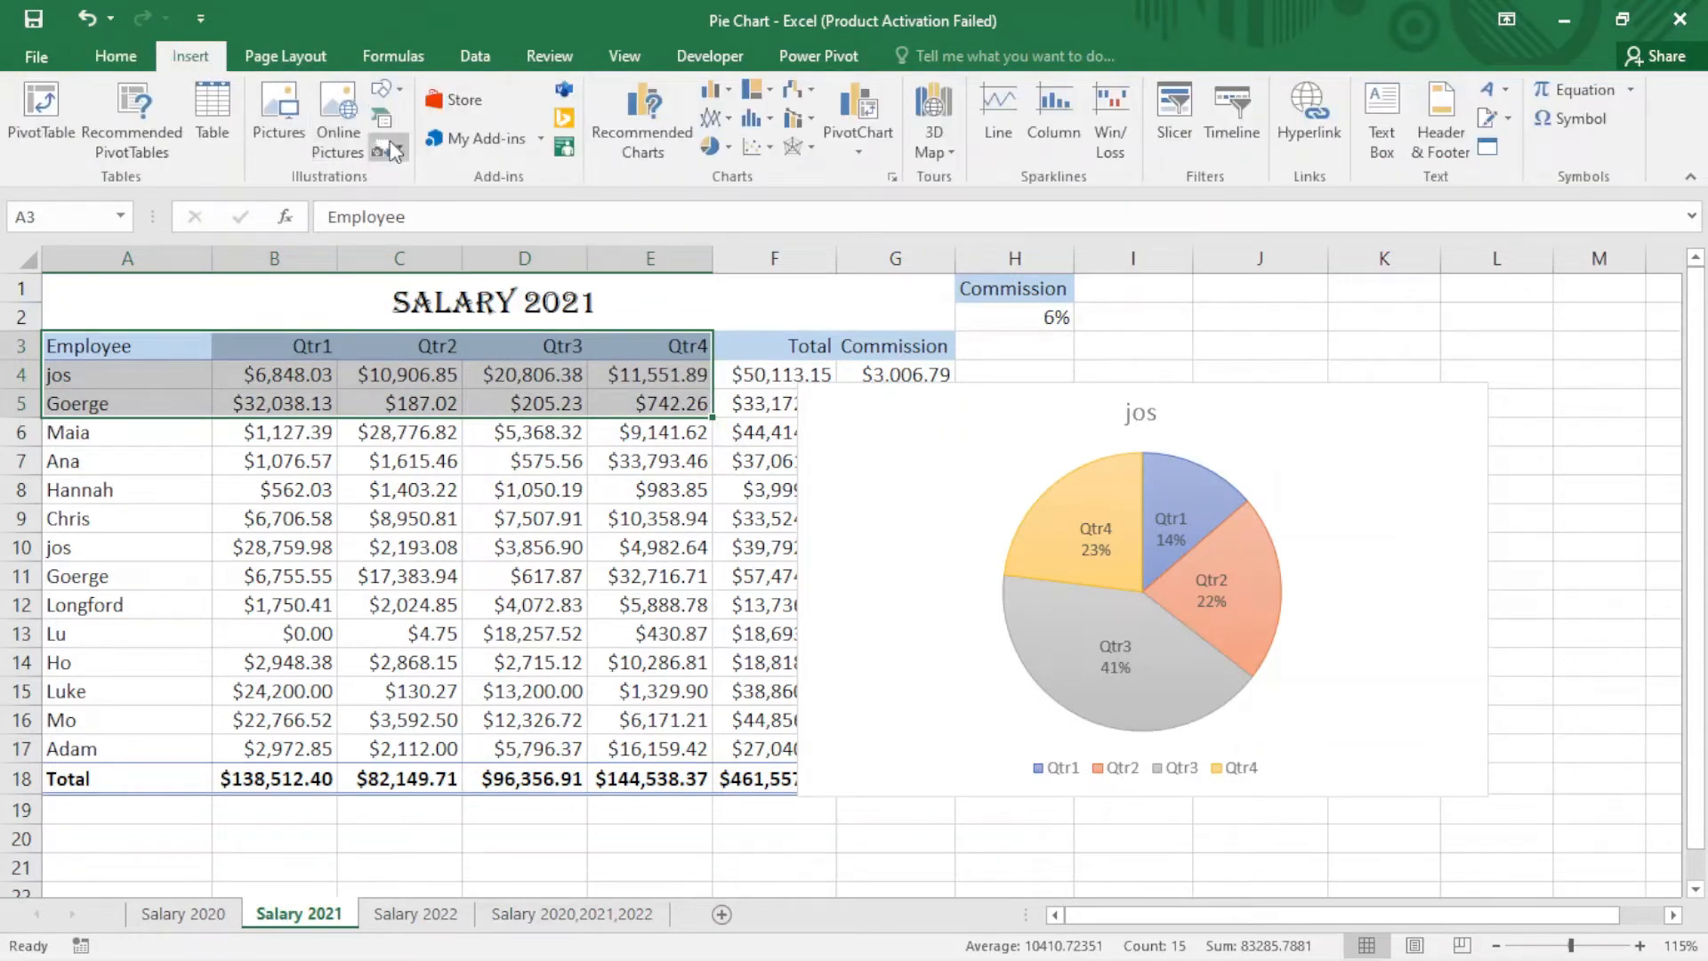
click(717, 152)
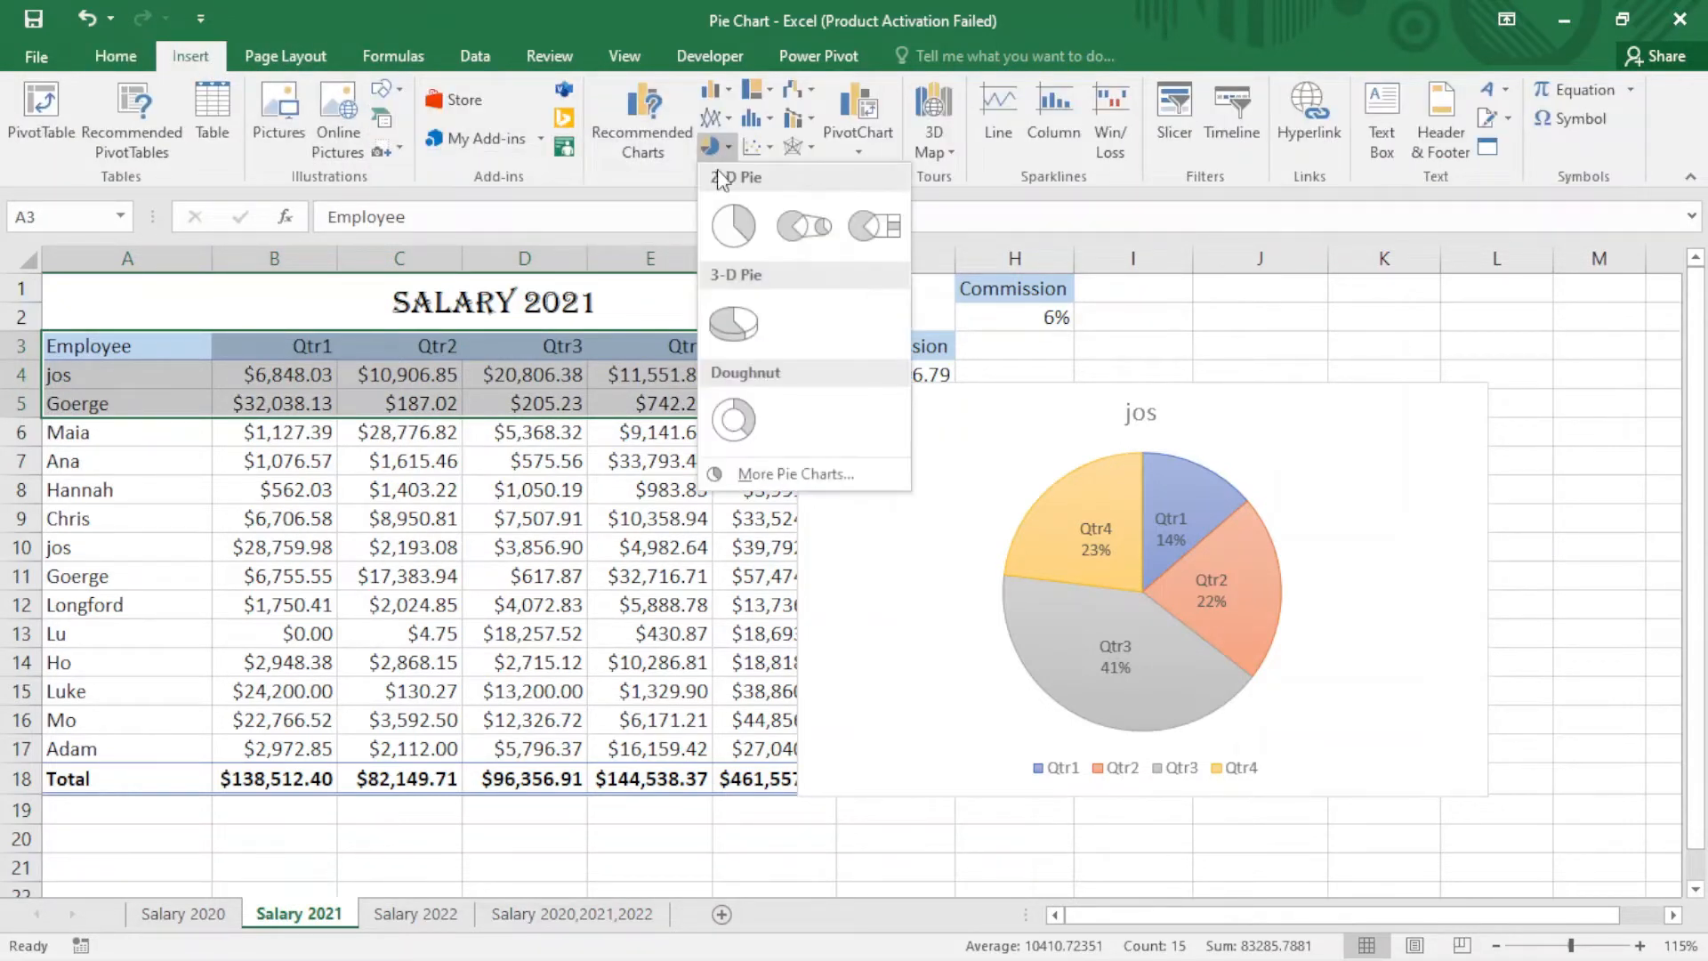
click(720, 225)
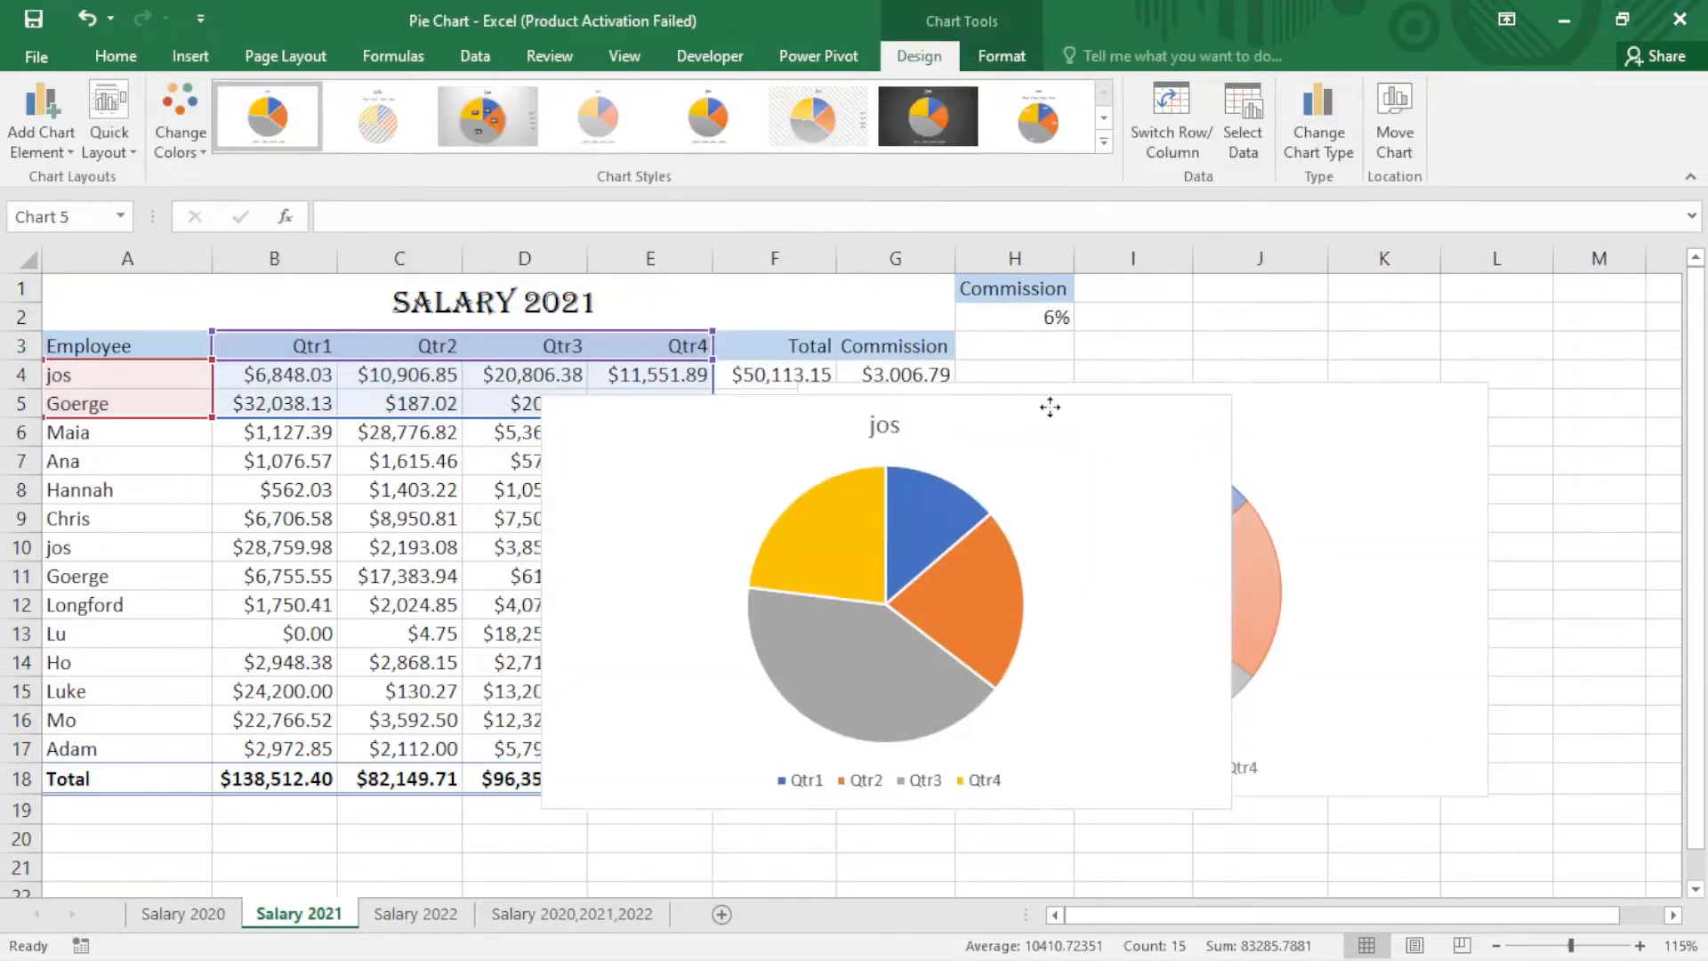
Step: Reposition the second pie chart over the table and delete it
mouse_move(1047, 405)
mouse_down()
mouse_move(1244, 313)
mouse_move(742, 372)
mouse_up()
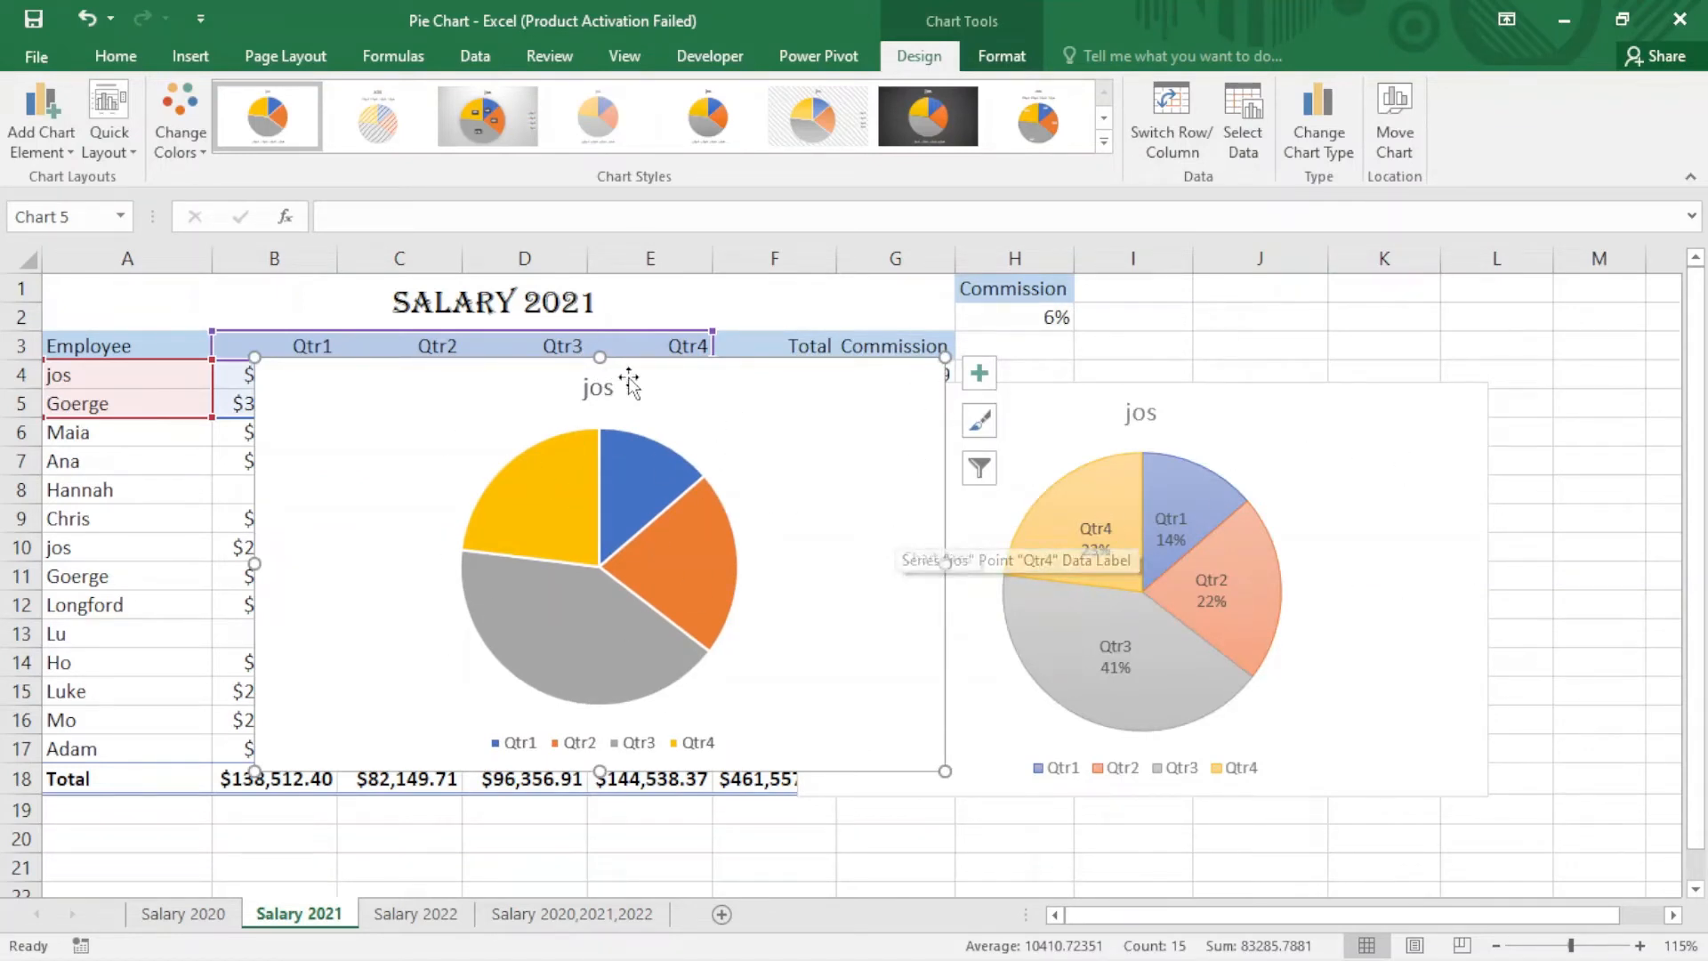
drag(734, 405, 1102, 379)
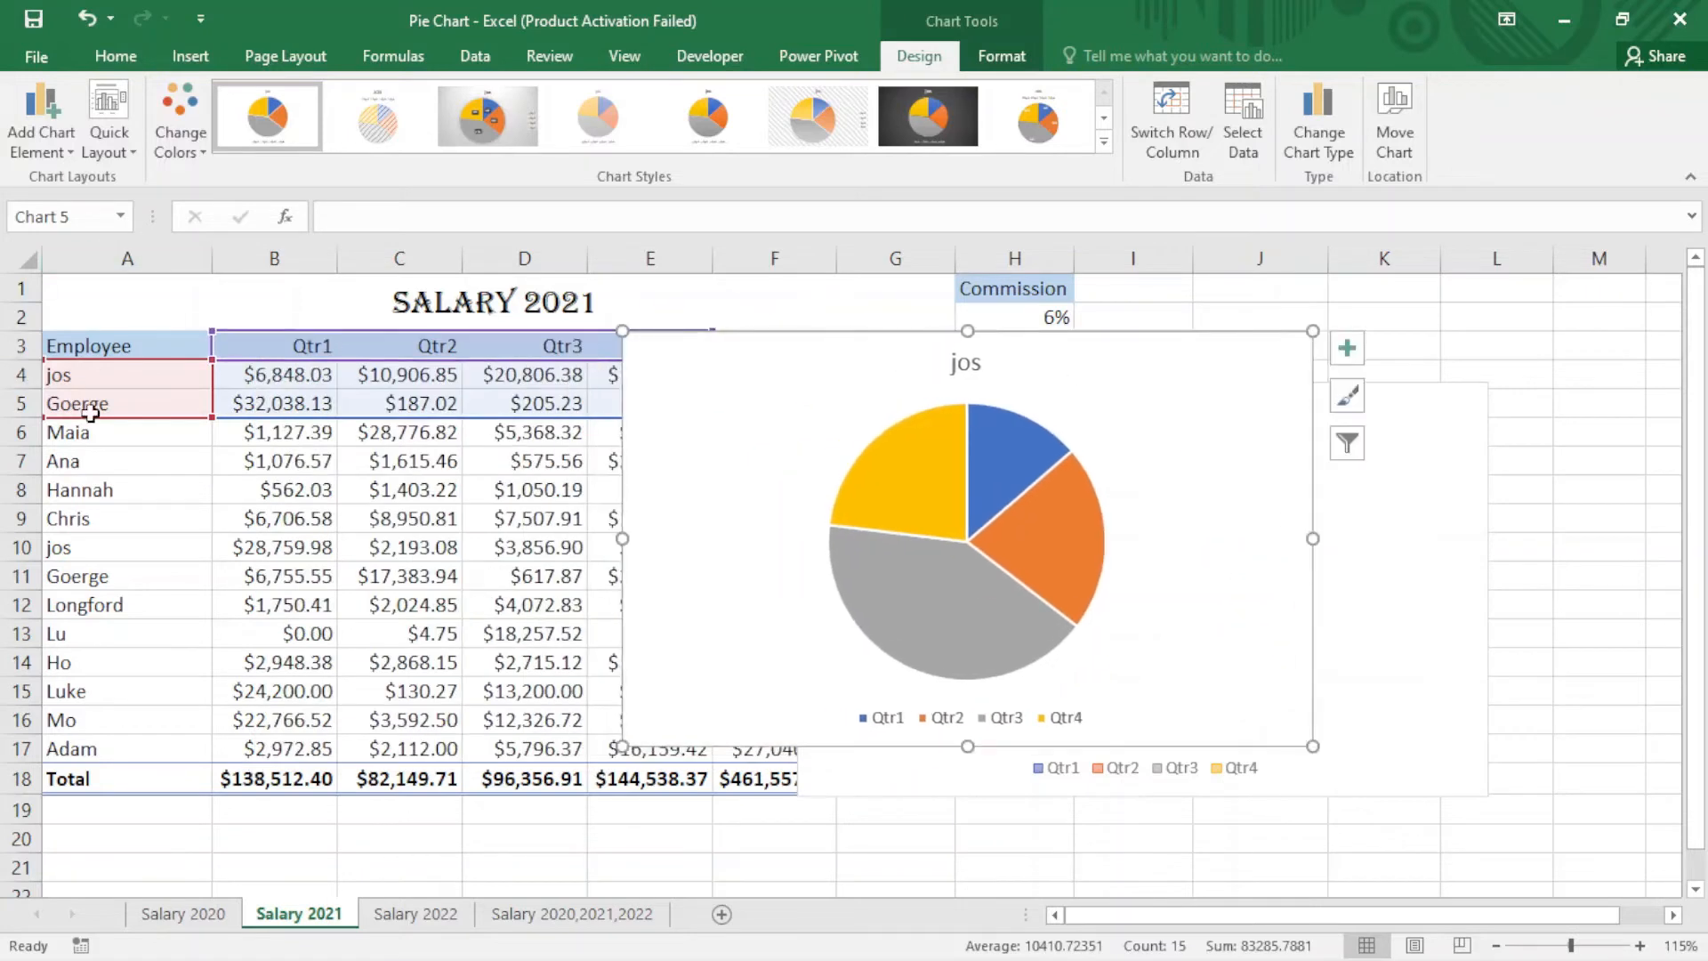
drag(1200, 396, 872, 436)
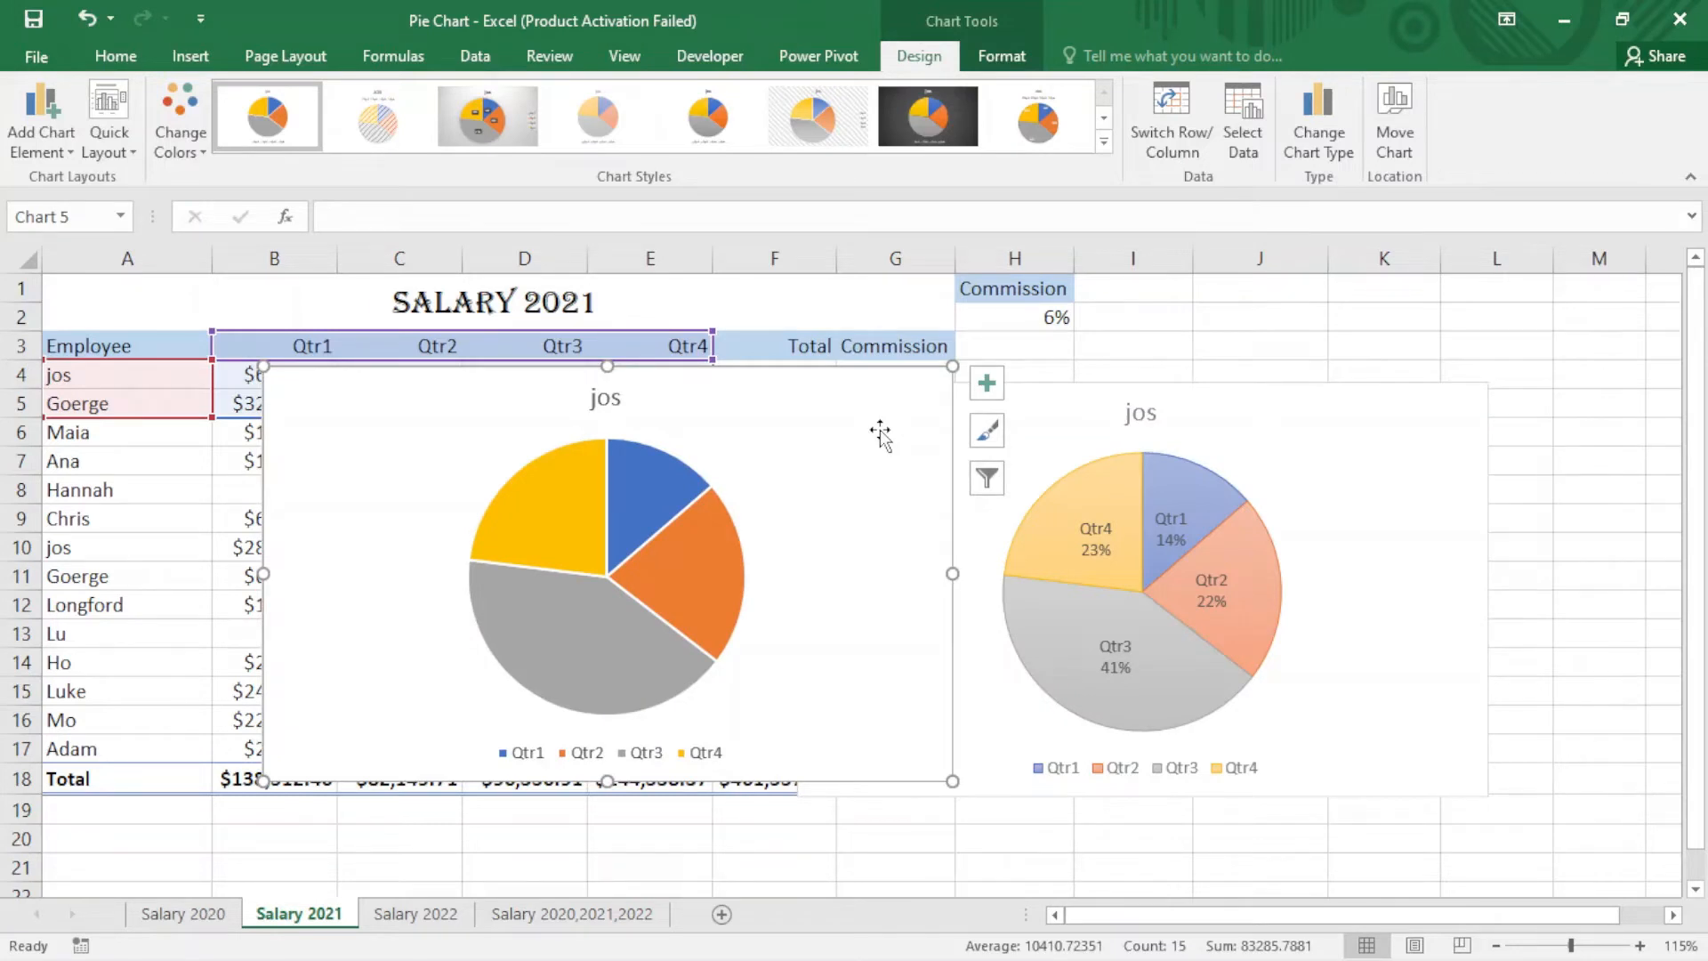
right_click(878, 434)
click(898, 408)
right_click(898, 405)
click(956, 423)
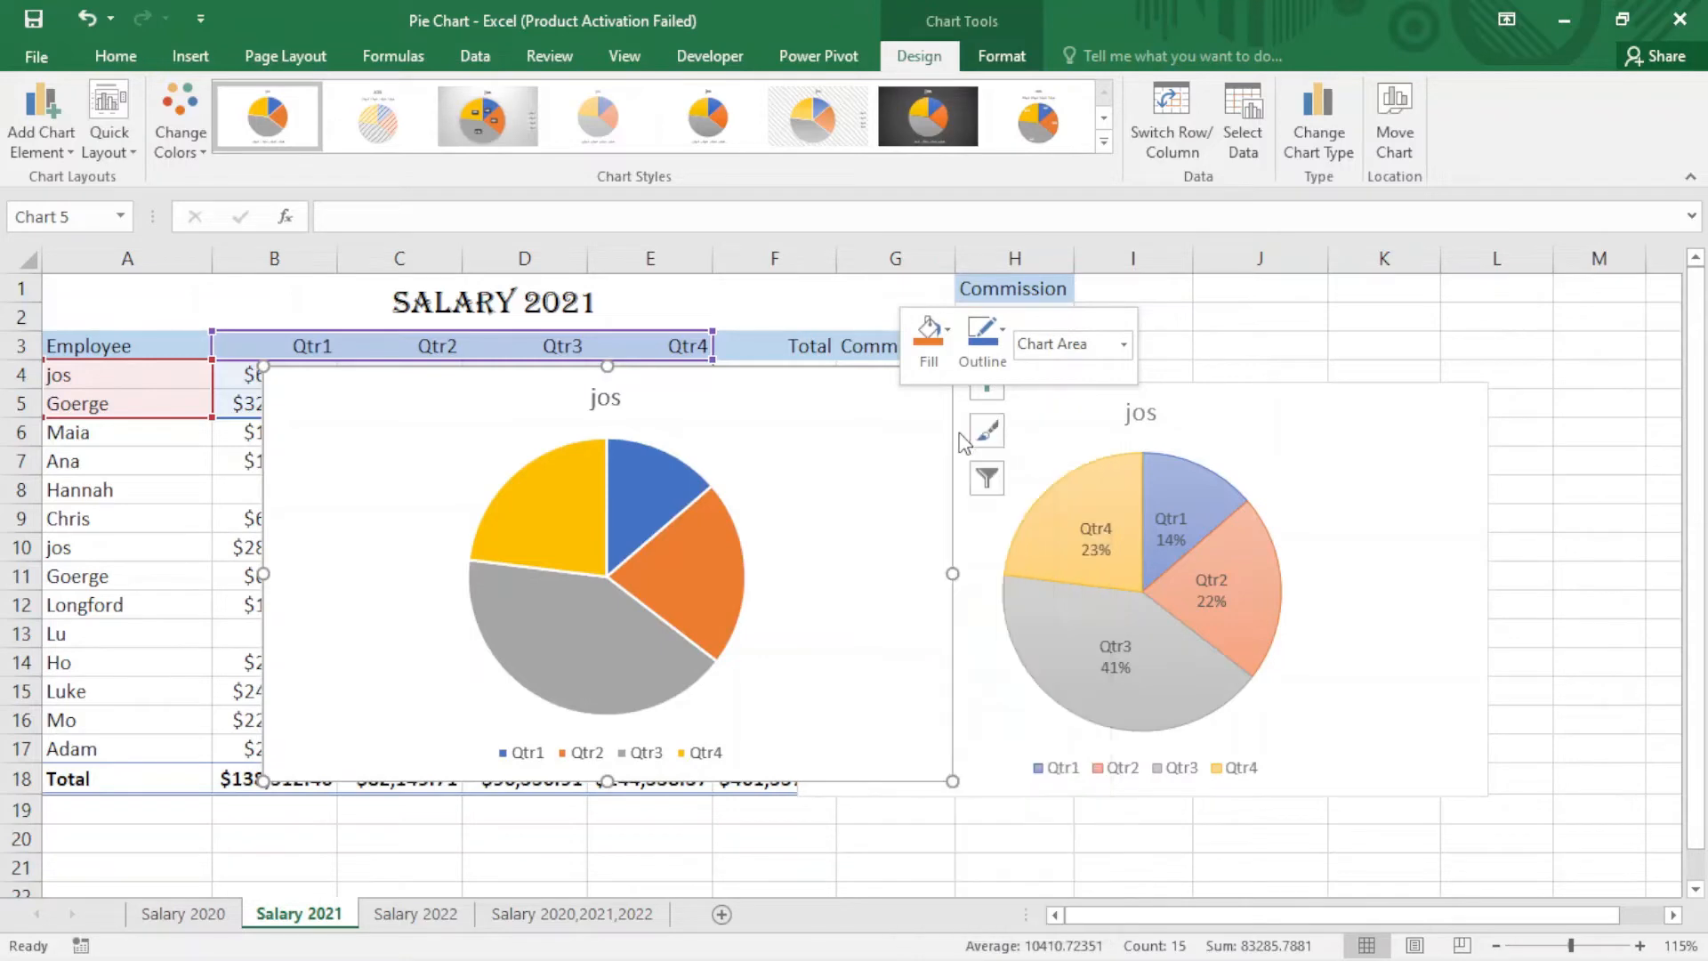
click(526, 520)
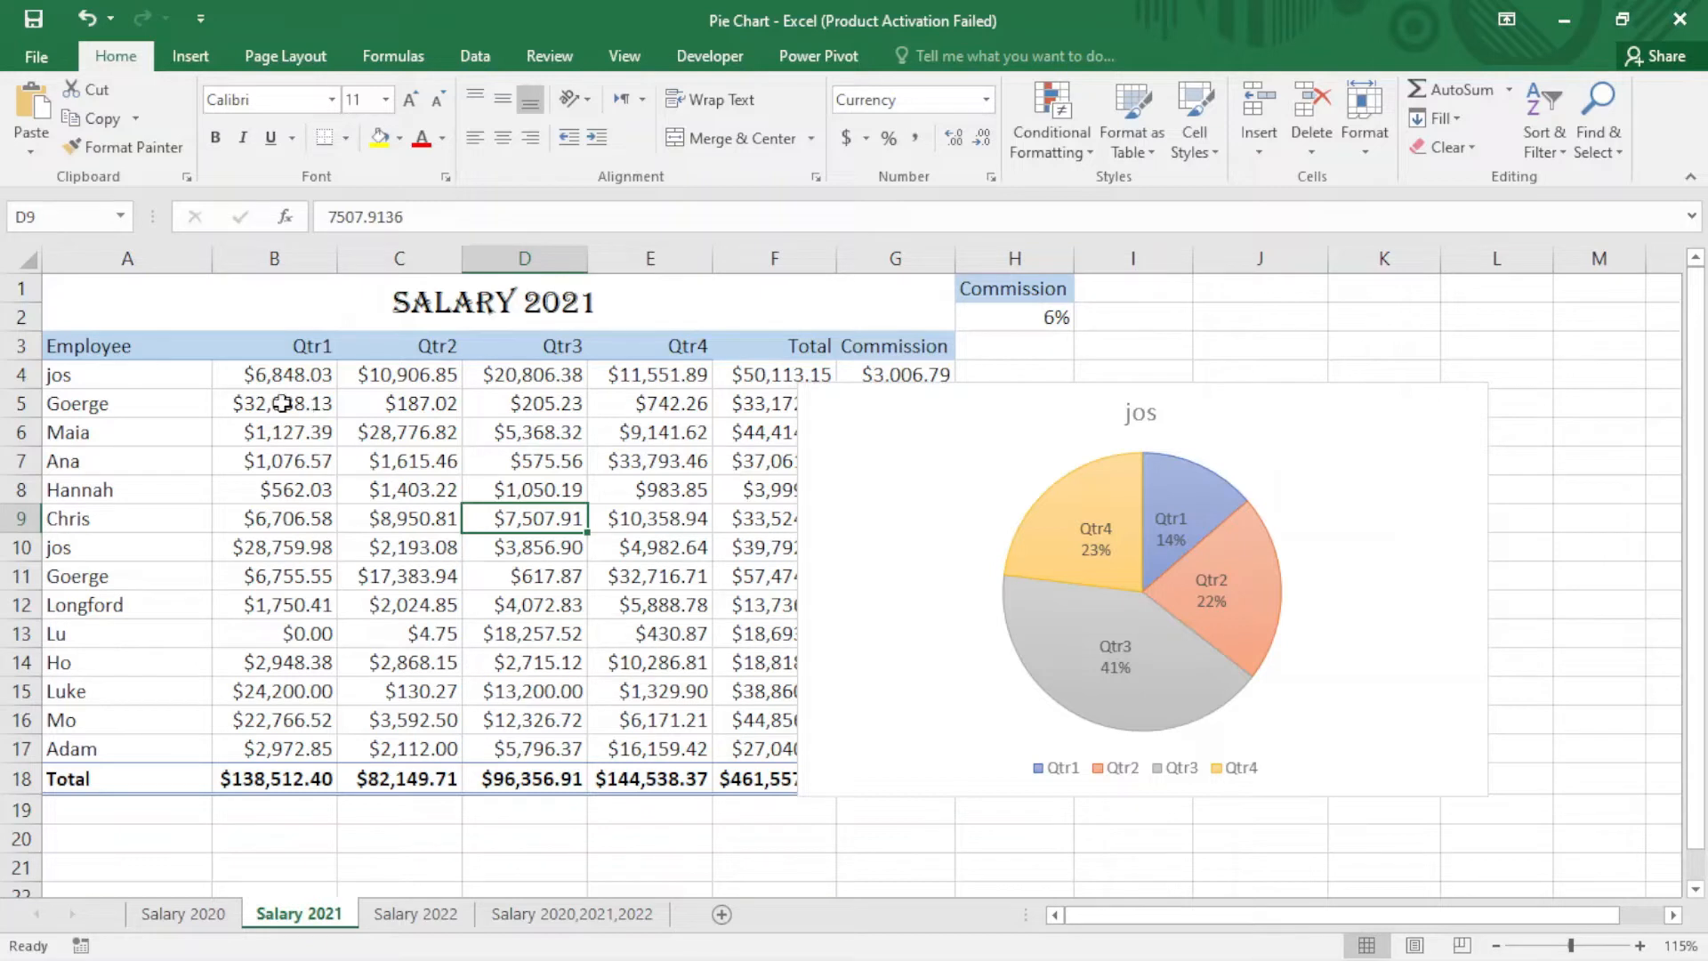
Step: Insert a 2-D pie chart of all employees' Qtr1 salaries from A3:B17 and place it beside the table
drag(77, 343, 313, 752)
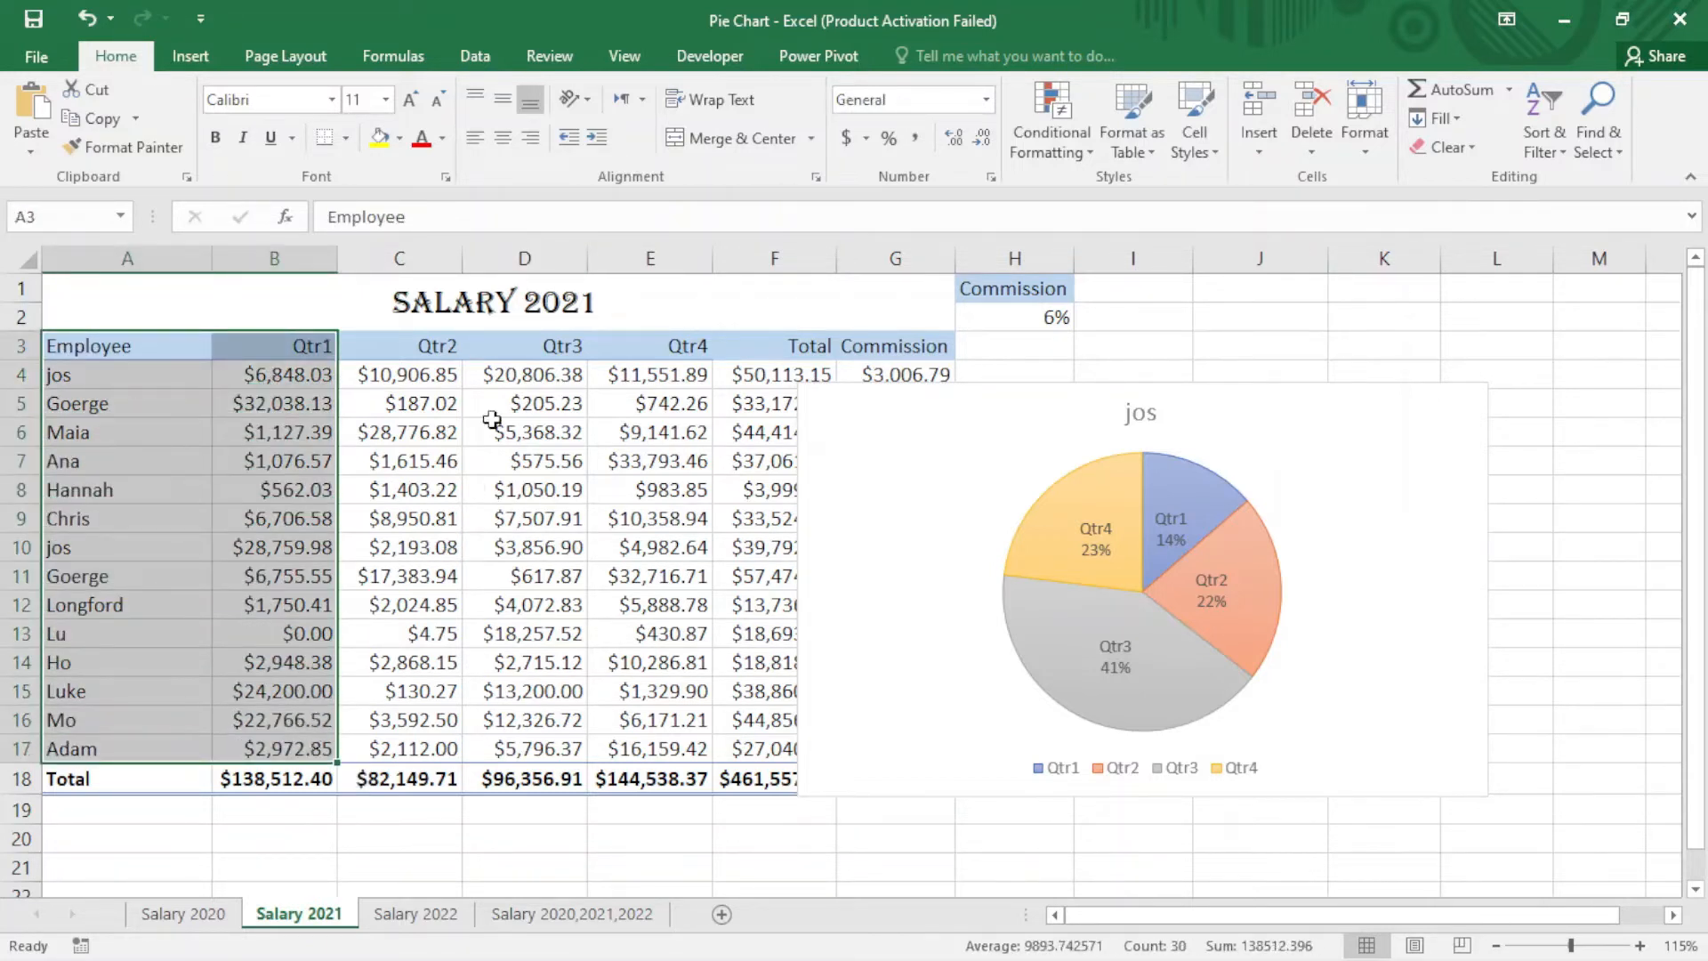
click(180, 58)
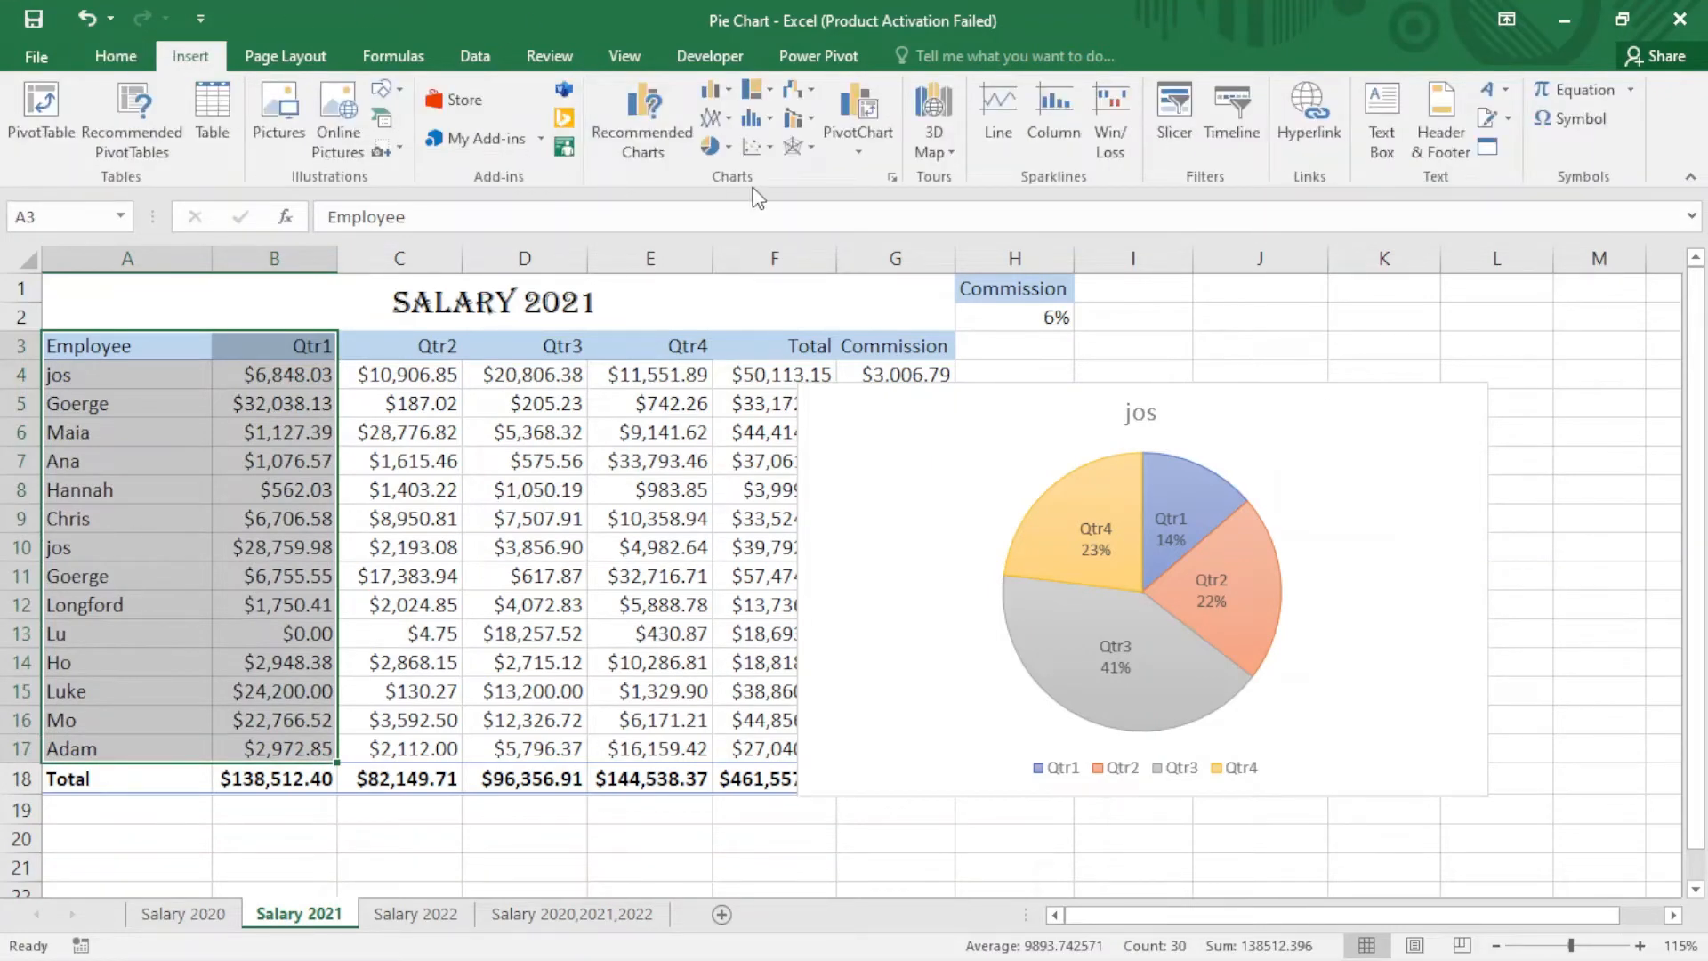
click(722, 149)
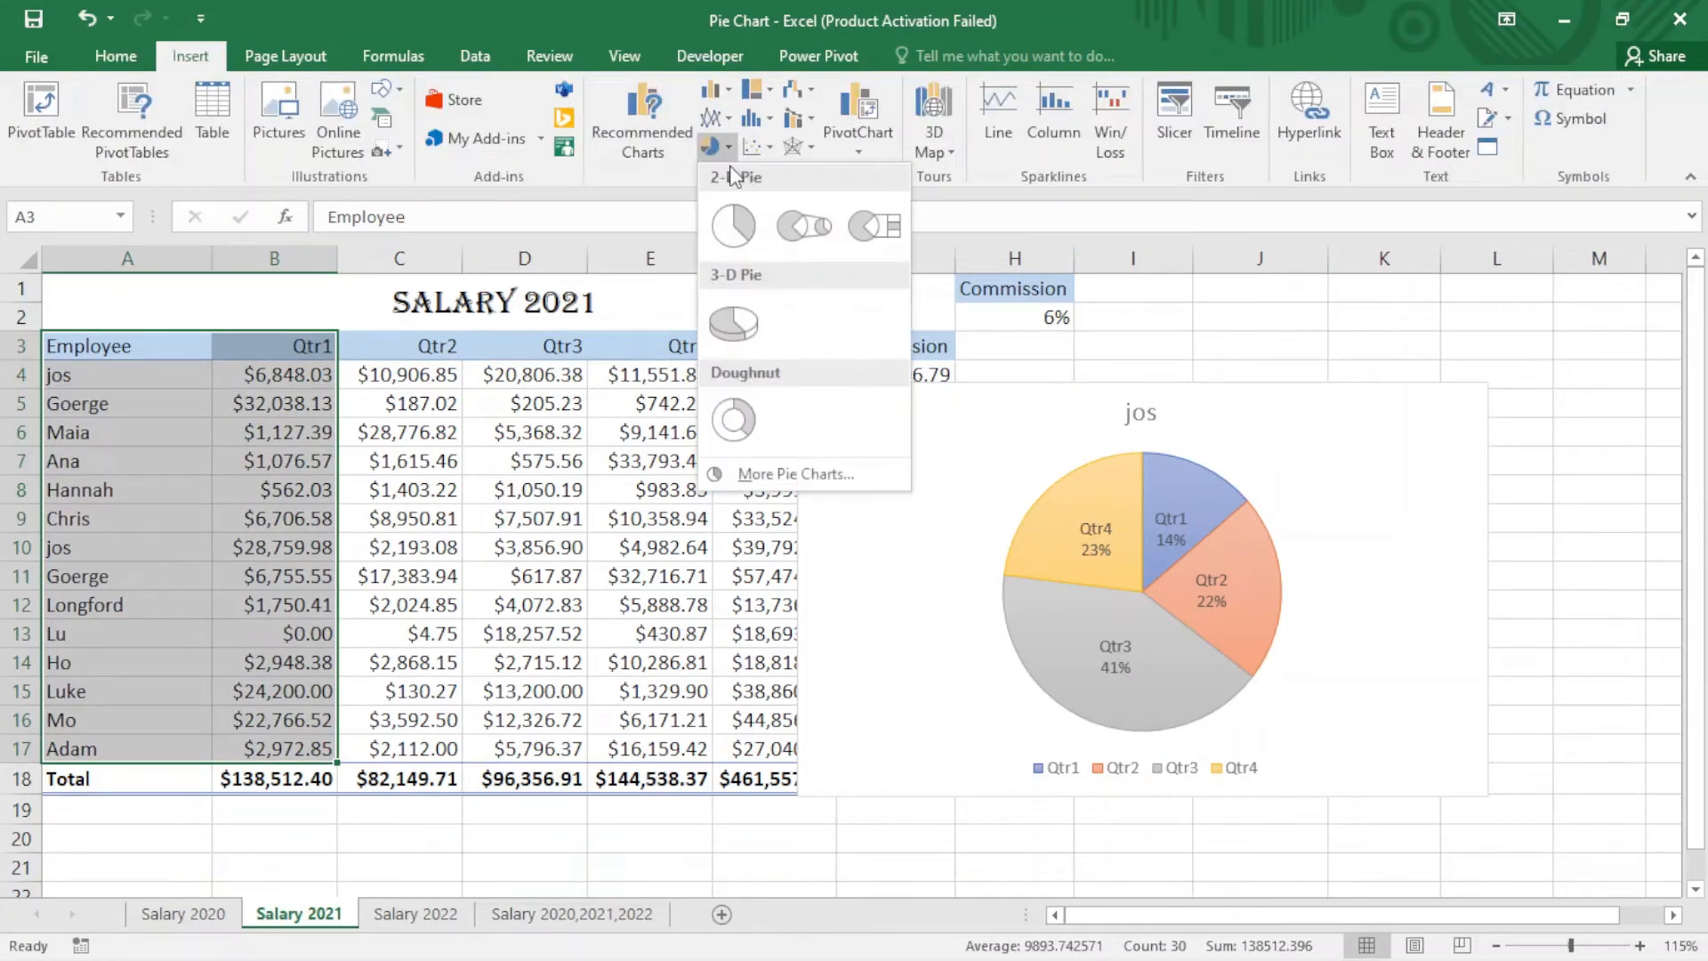
click(732, 228)
drag(984, 427, 1182, 370)
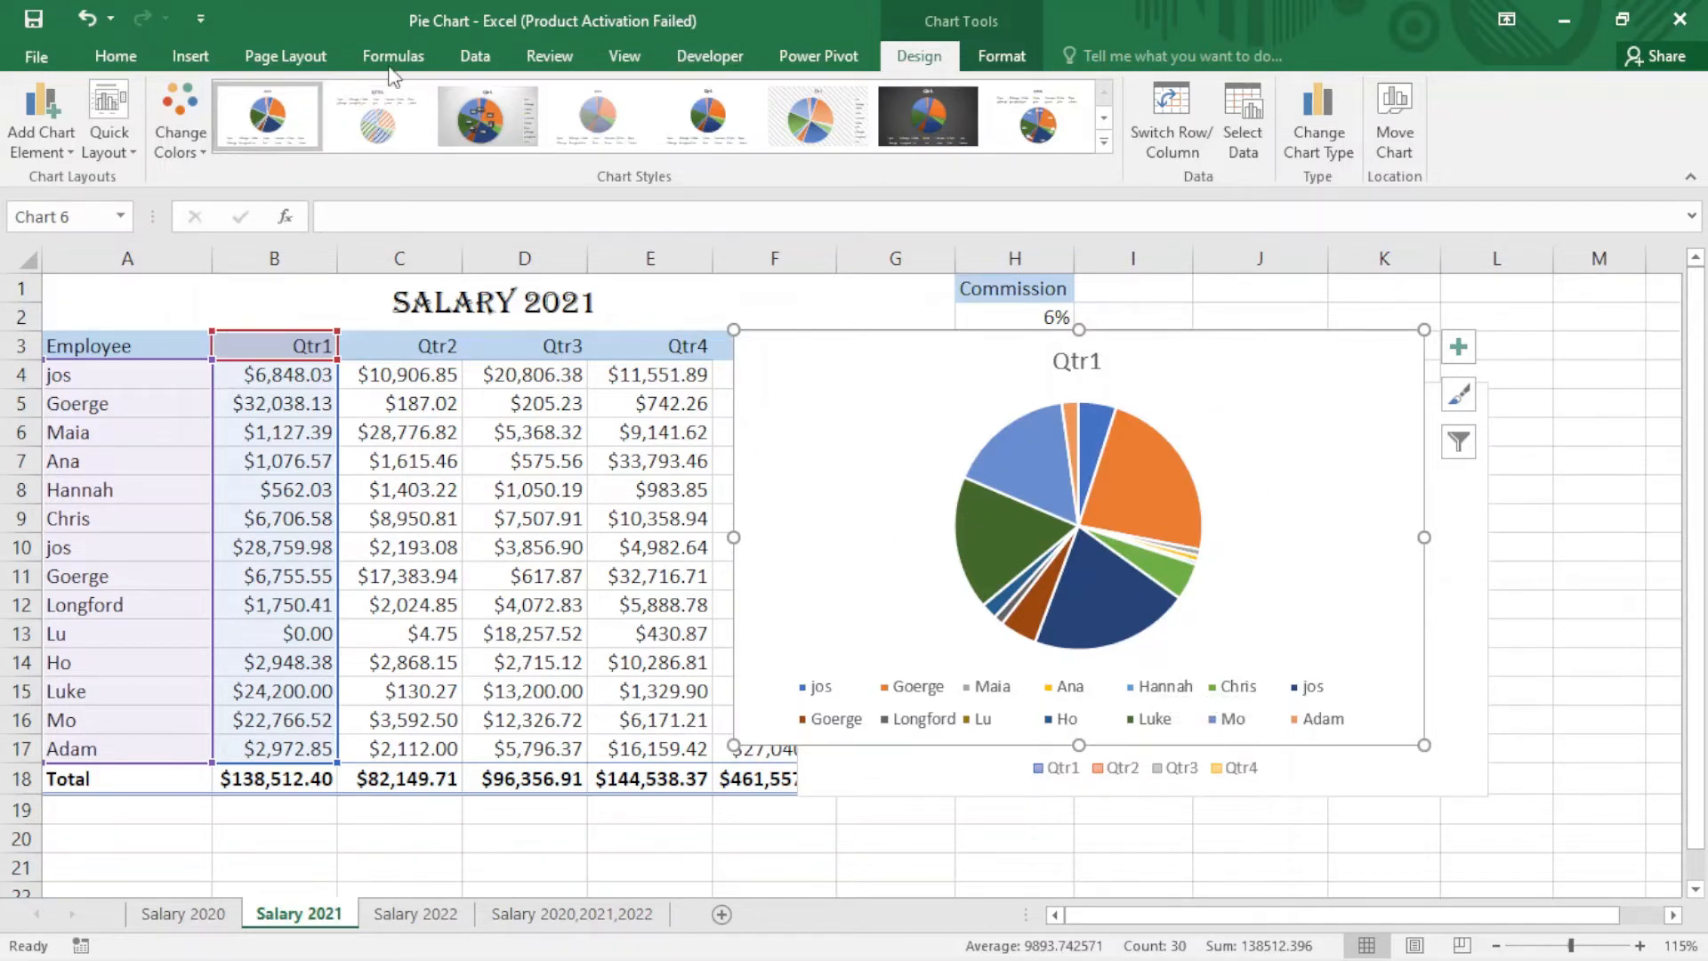
Step: Apply the chart style with employee names and percentages around the Qtr1 pie, and move the chart slightly up
click(934, 115)
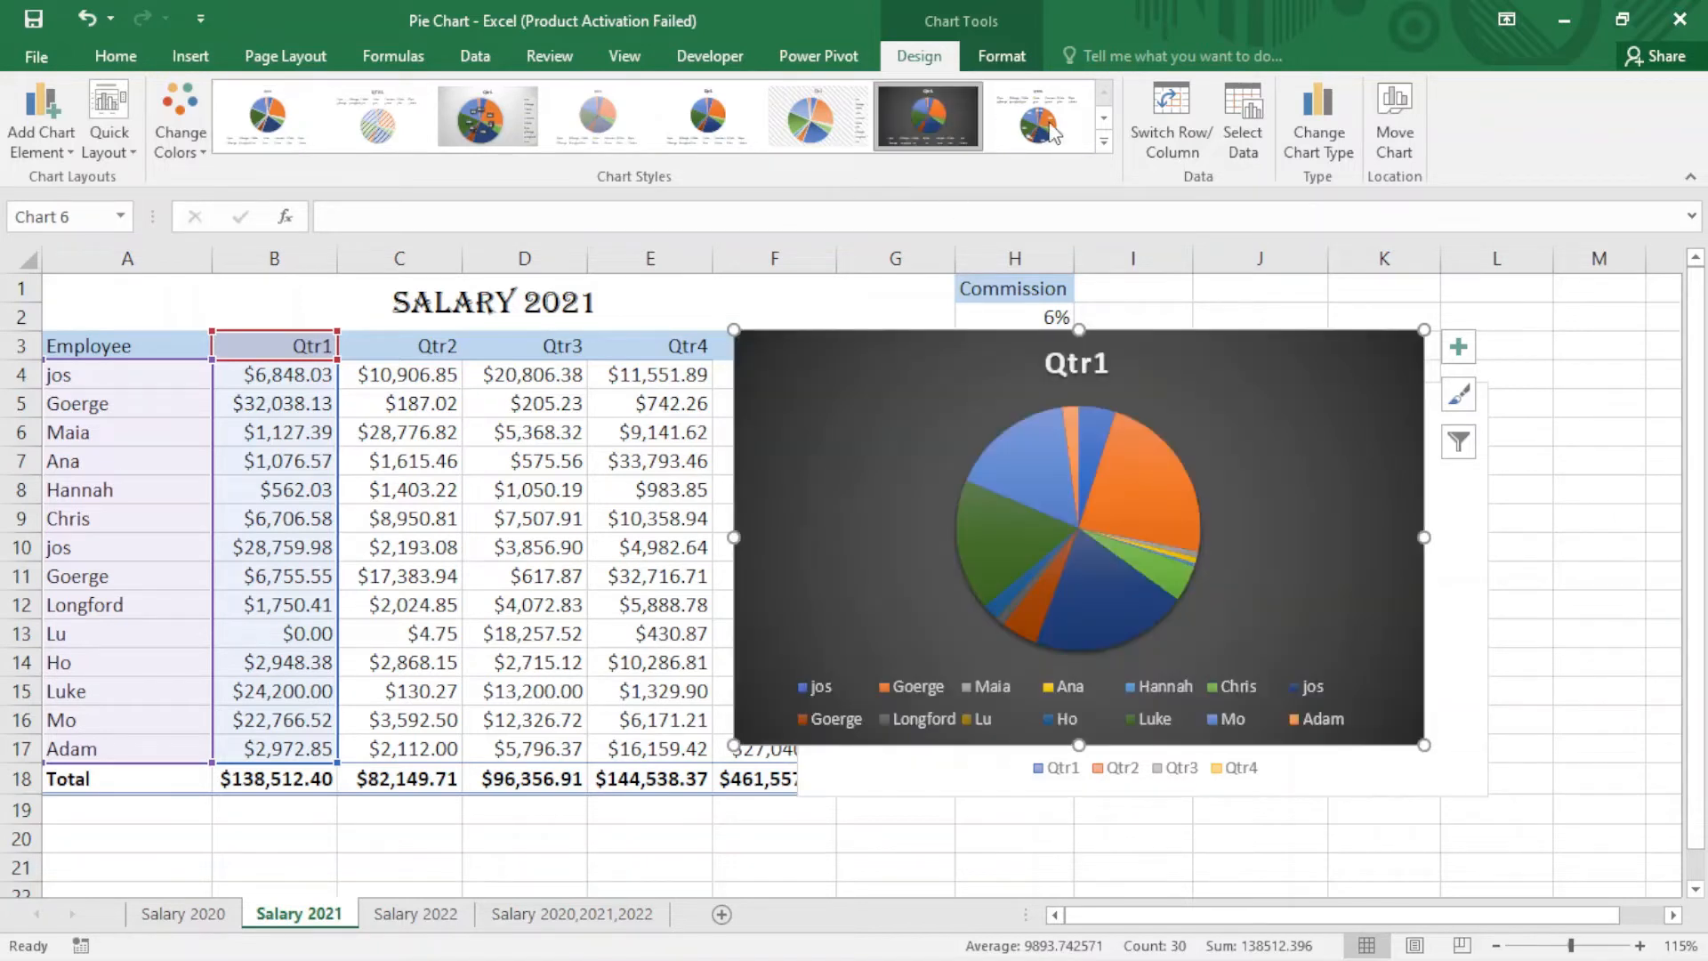
click(1105, 140)
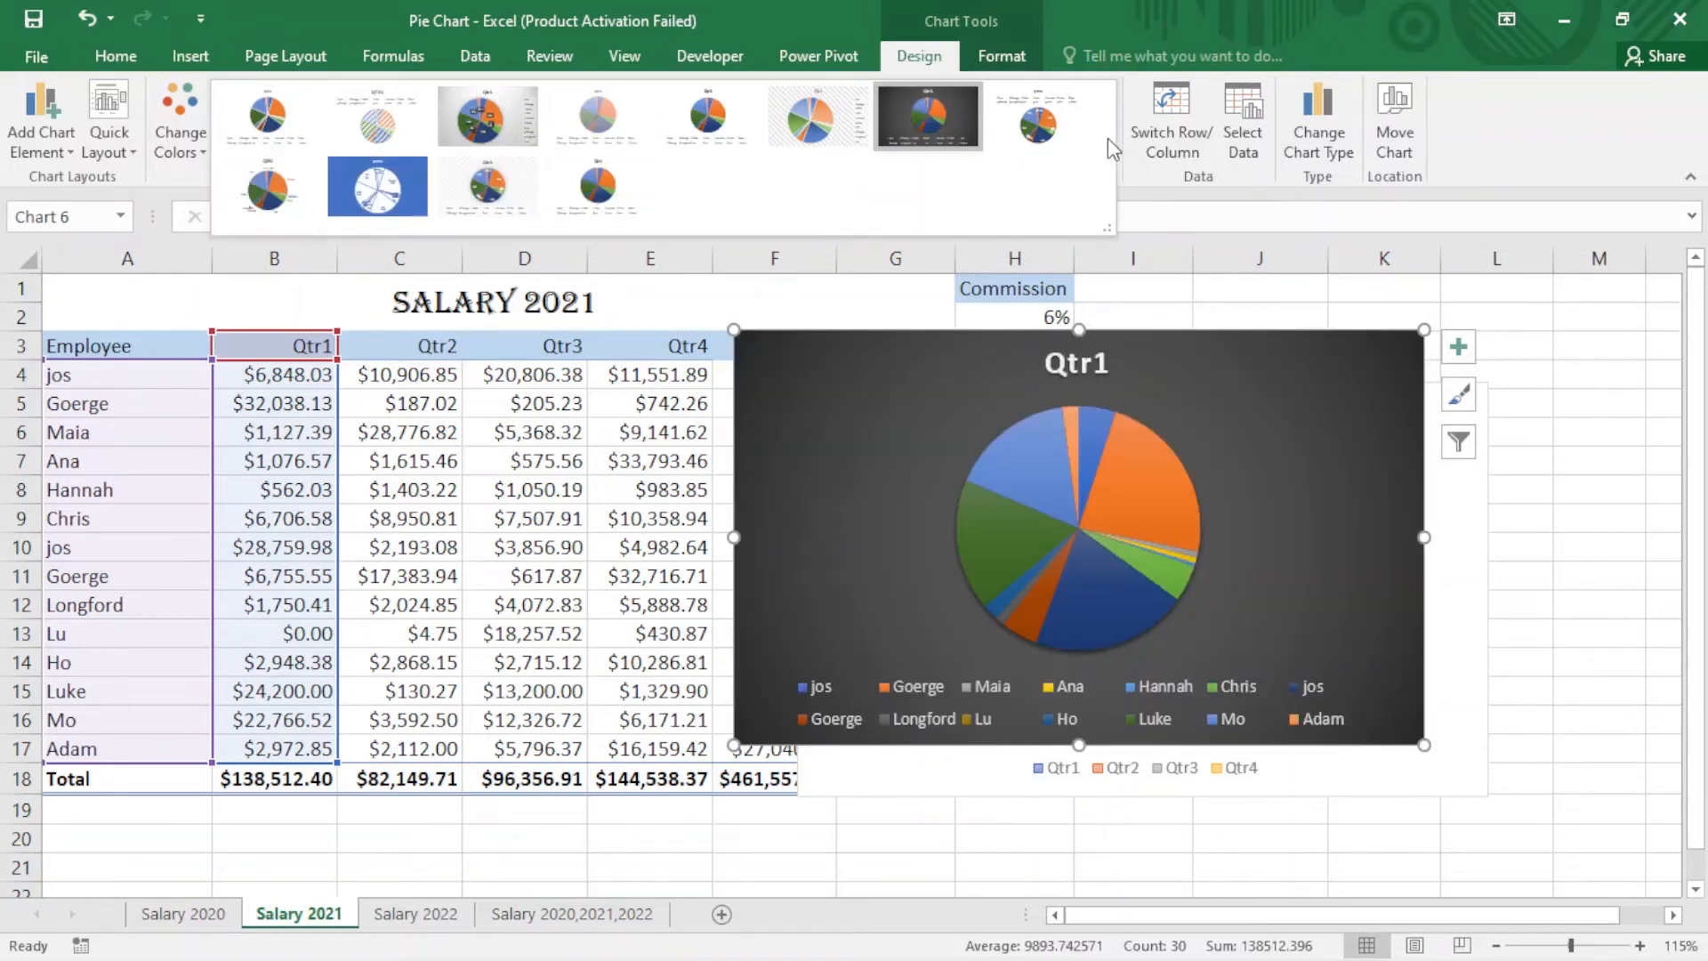
click(519, 180)
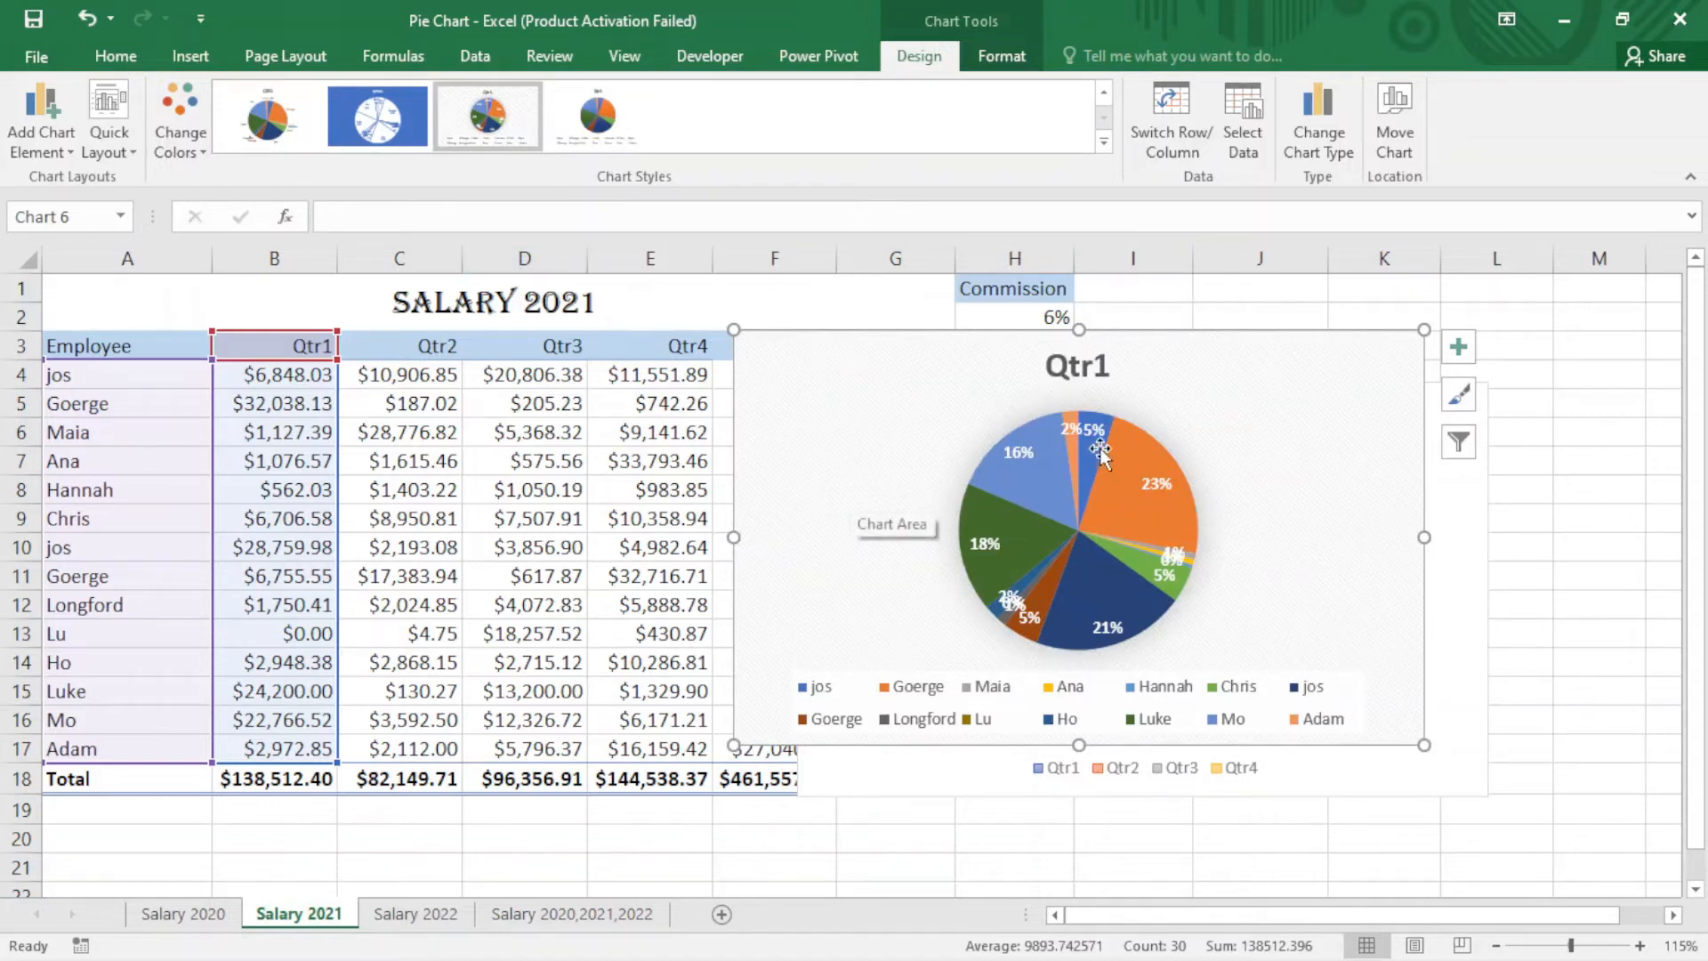
click(296, 120)
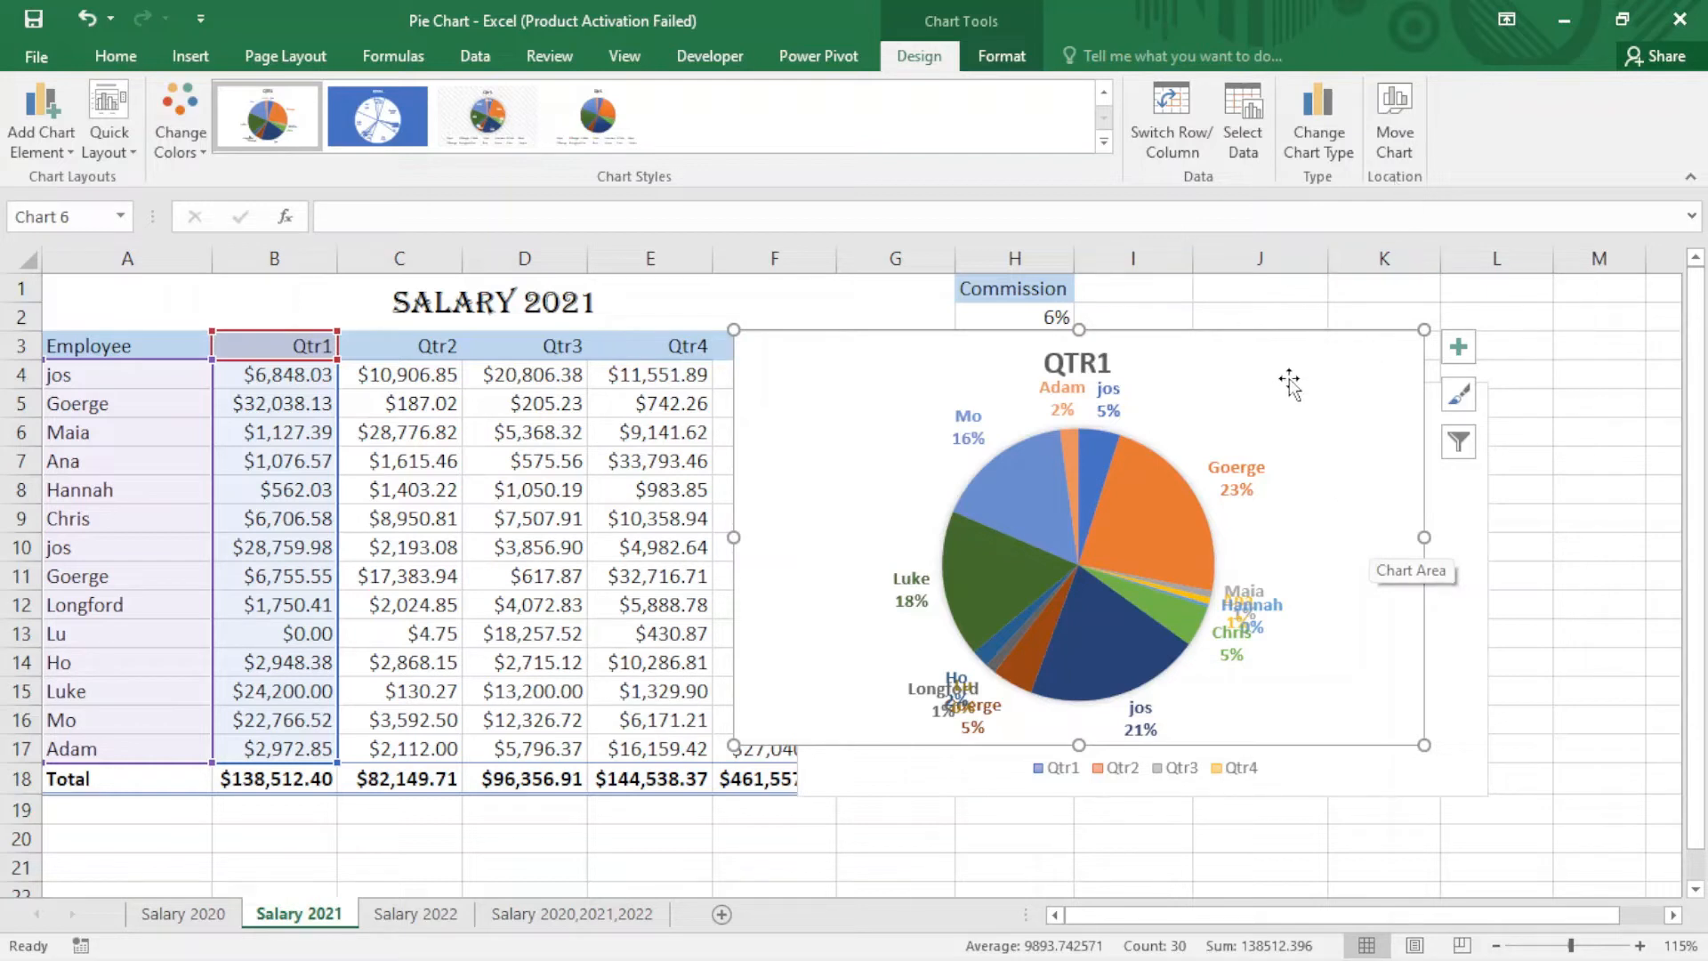
drag(1368, 534, 1363, 351)
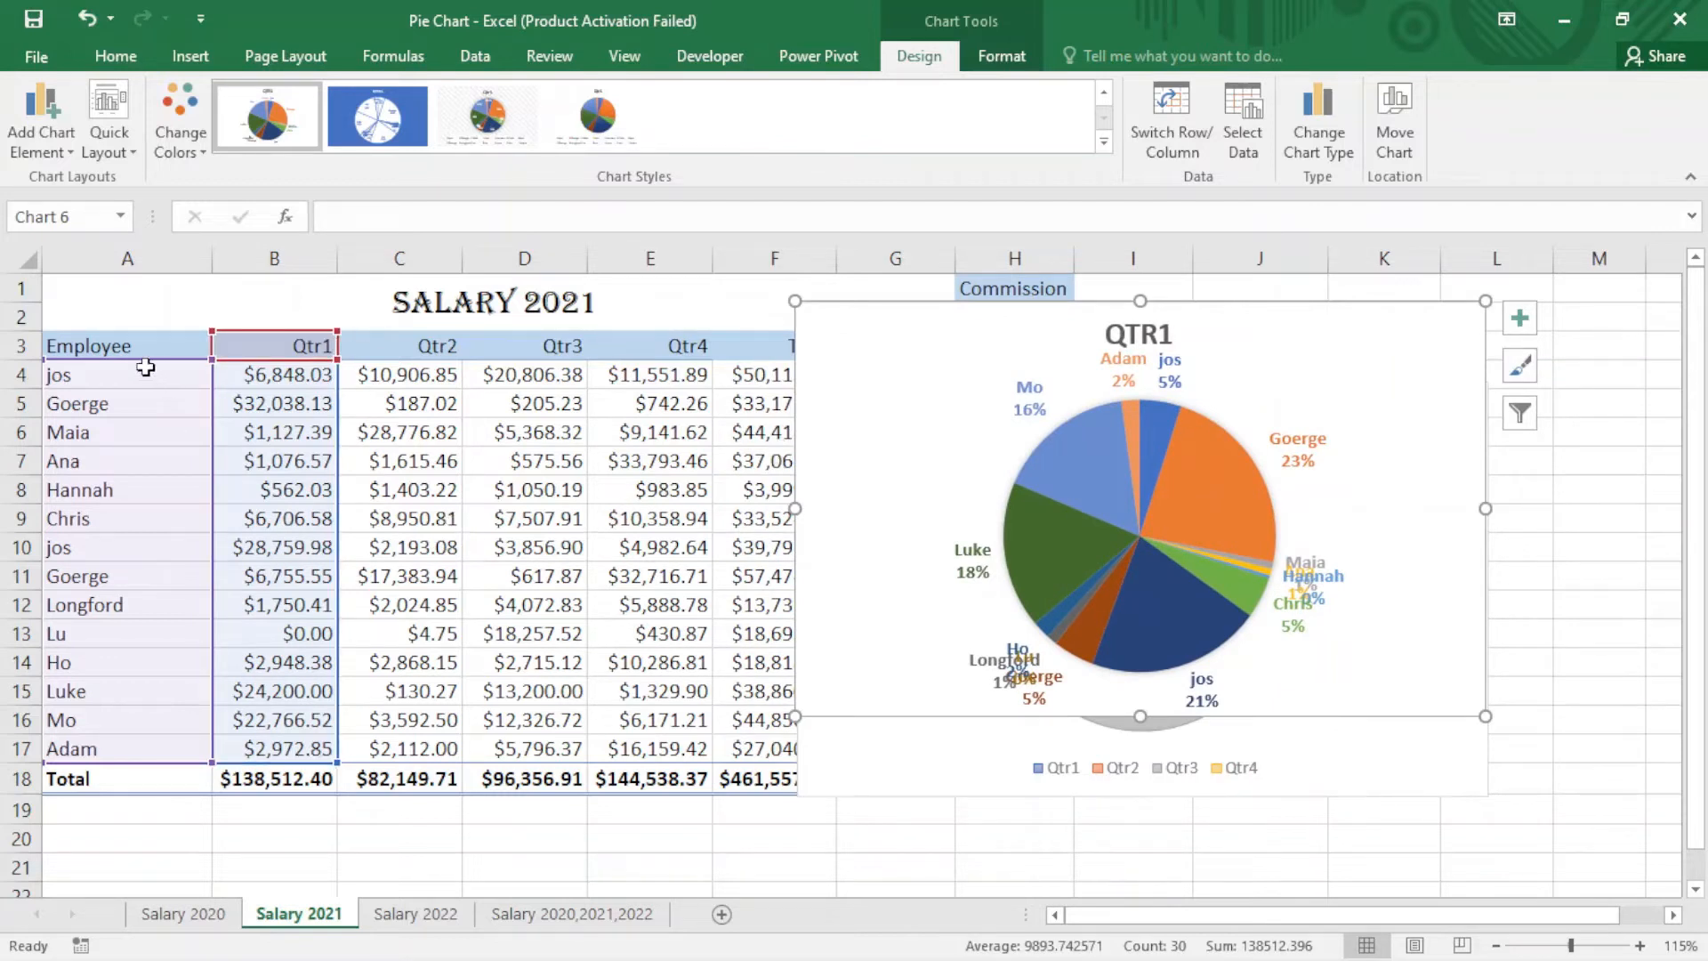
Step: Insert a 2-D pie chart from the Employee, Qtr1 and Qtr2 data in A3:C17
click(132, 342)
drag(131, 342, 413, 721)
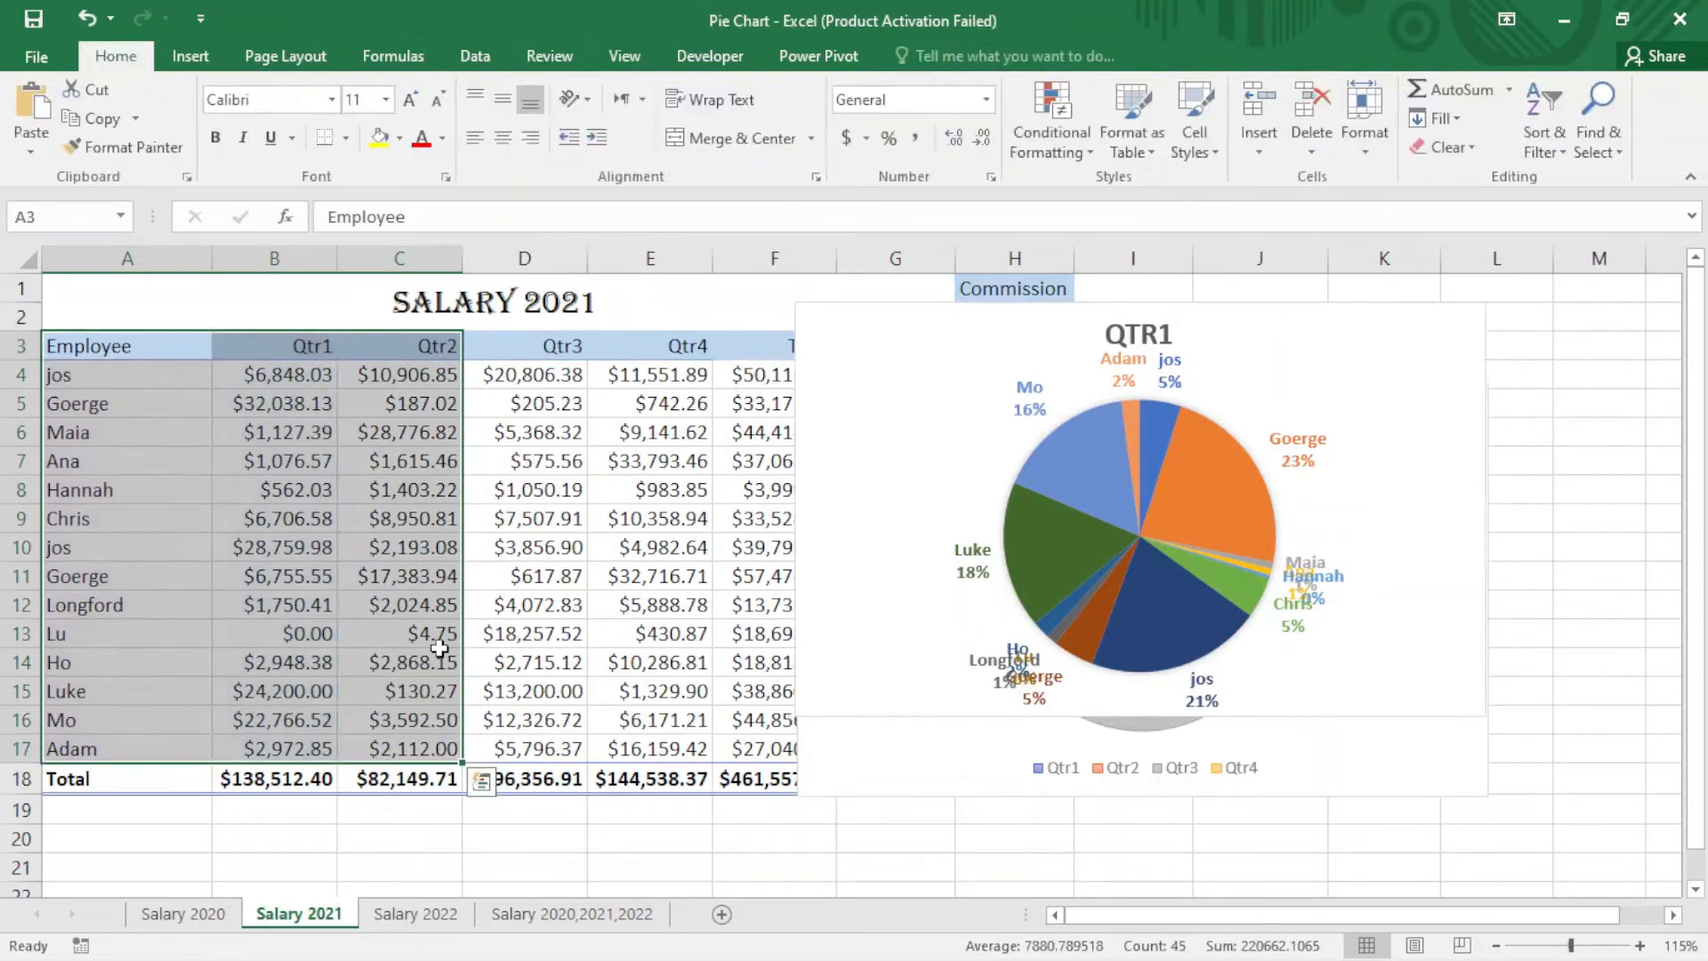
click(193, 57)
click(720, 146)
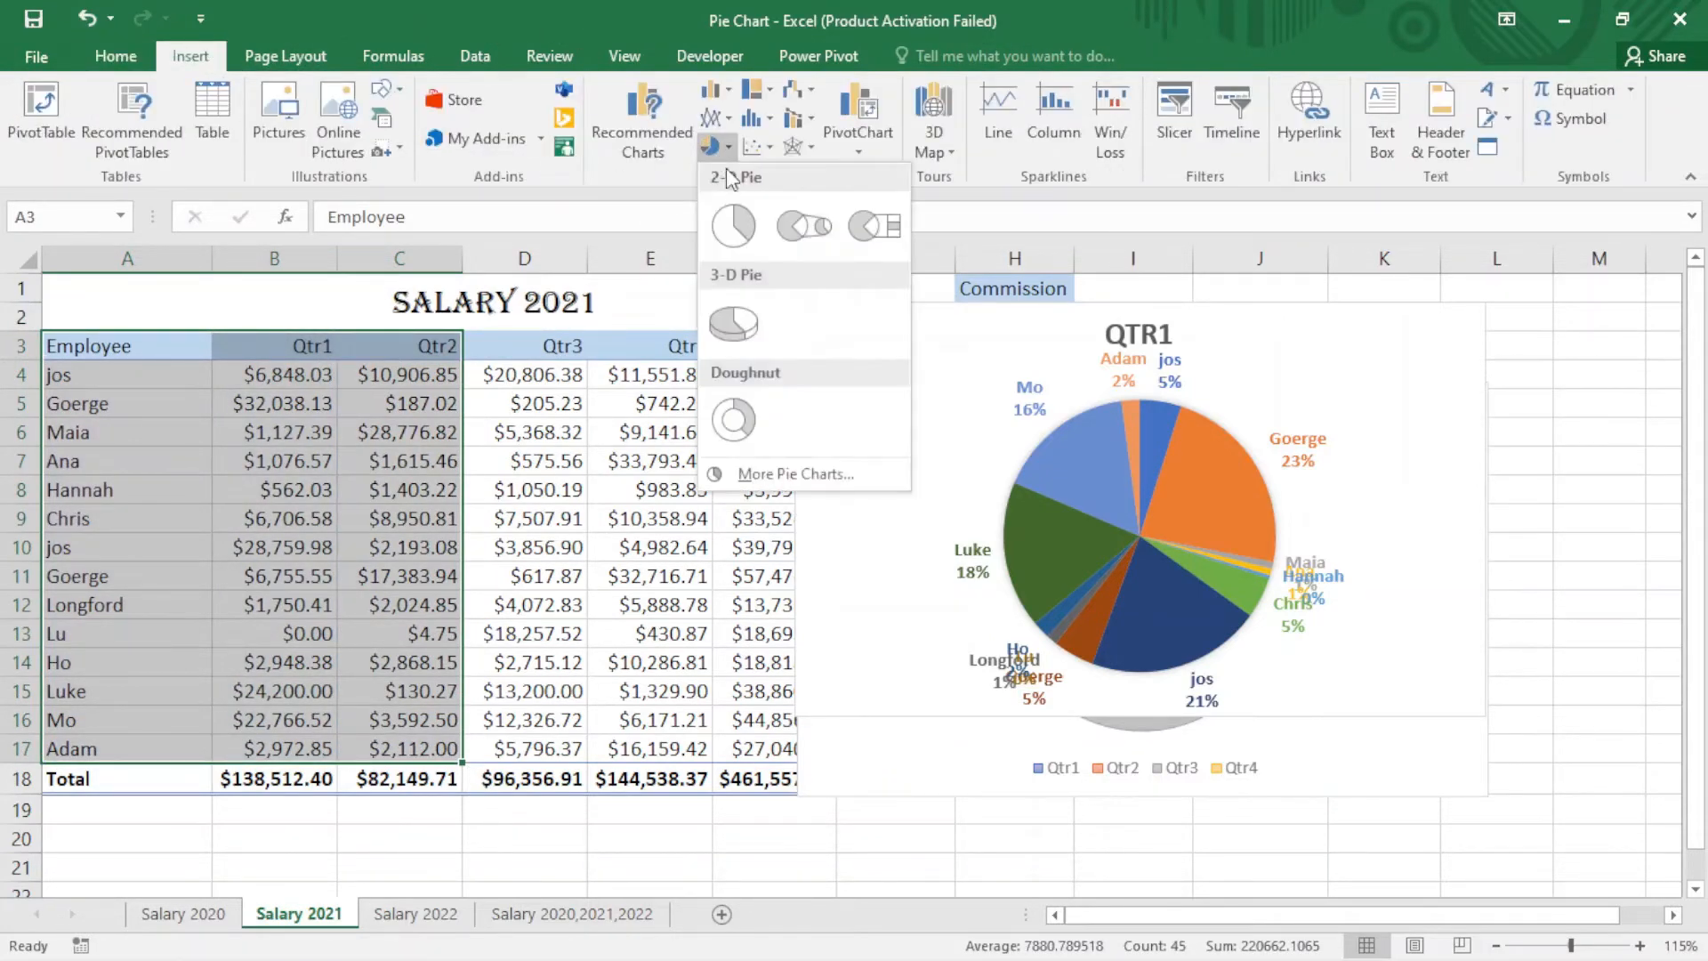
click(726, 201)
Step: Move the new pie chart so it sits over the first Qtr1 chart beside the table
drag(994, 427, 732, 350)
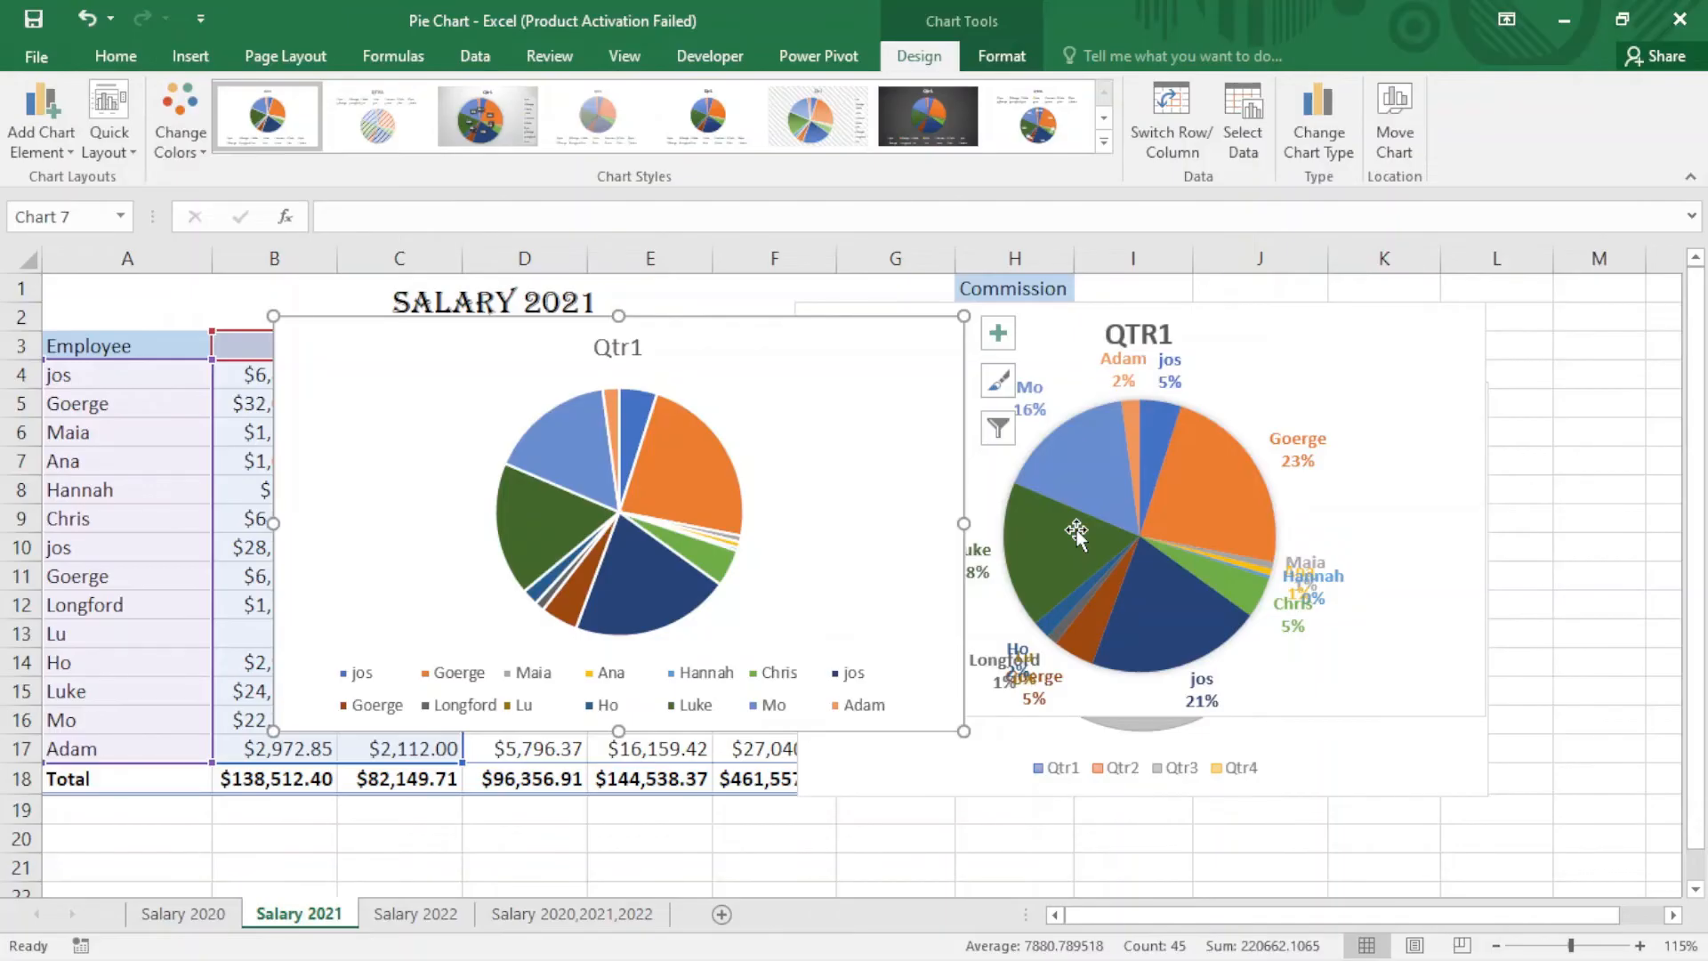
drag(1076, 532, 1172, 411)
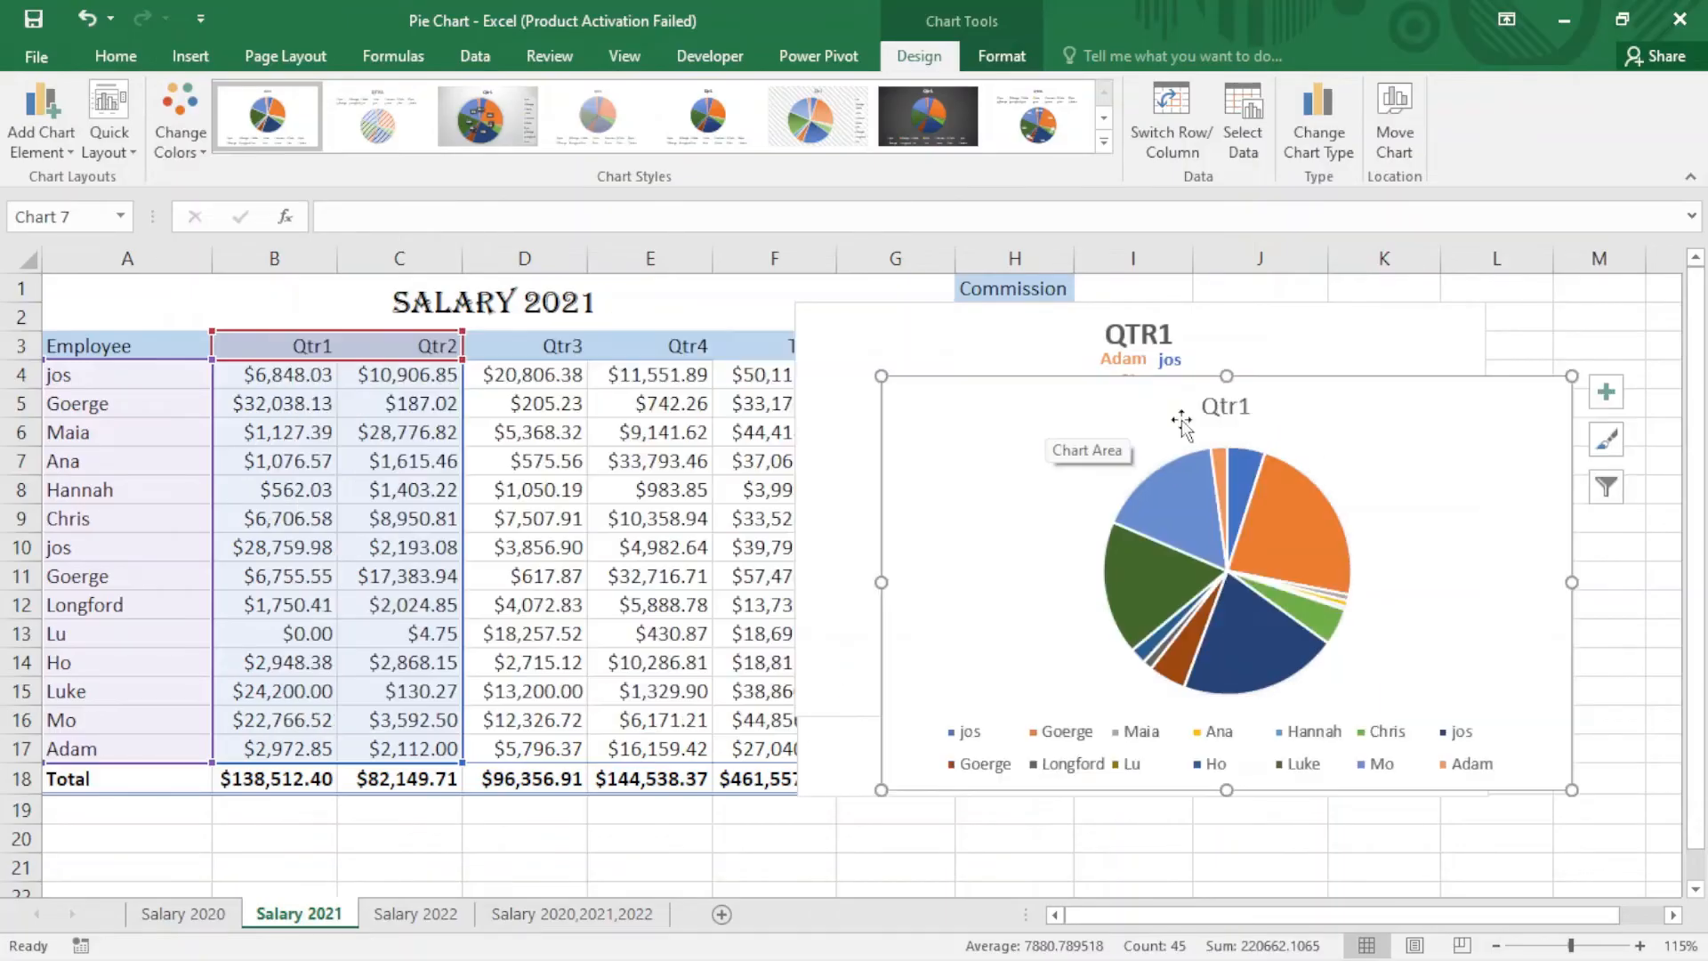
drag(1312, 409, 1173, 357)
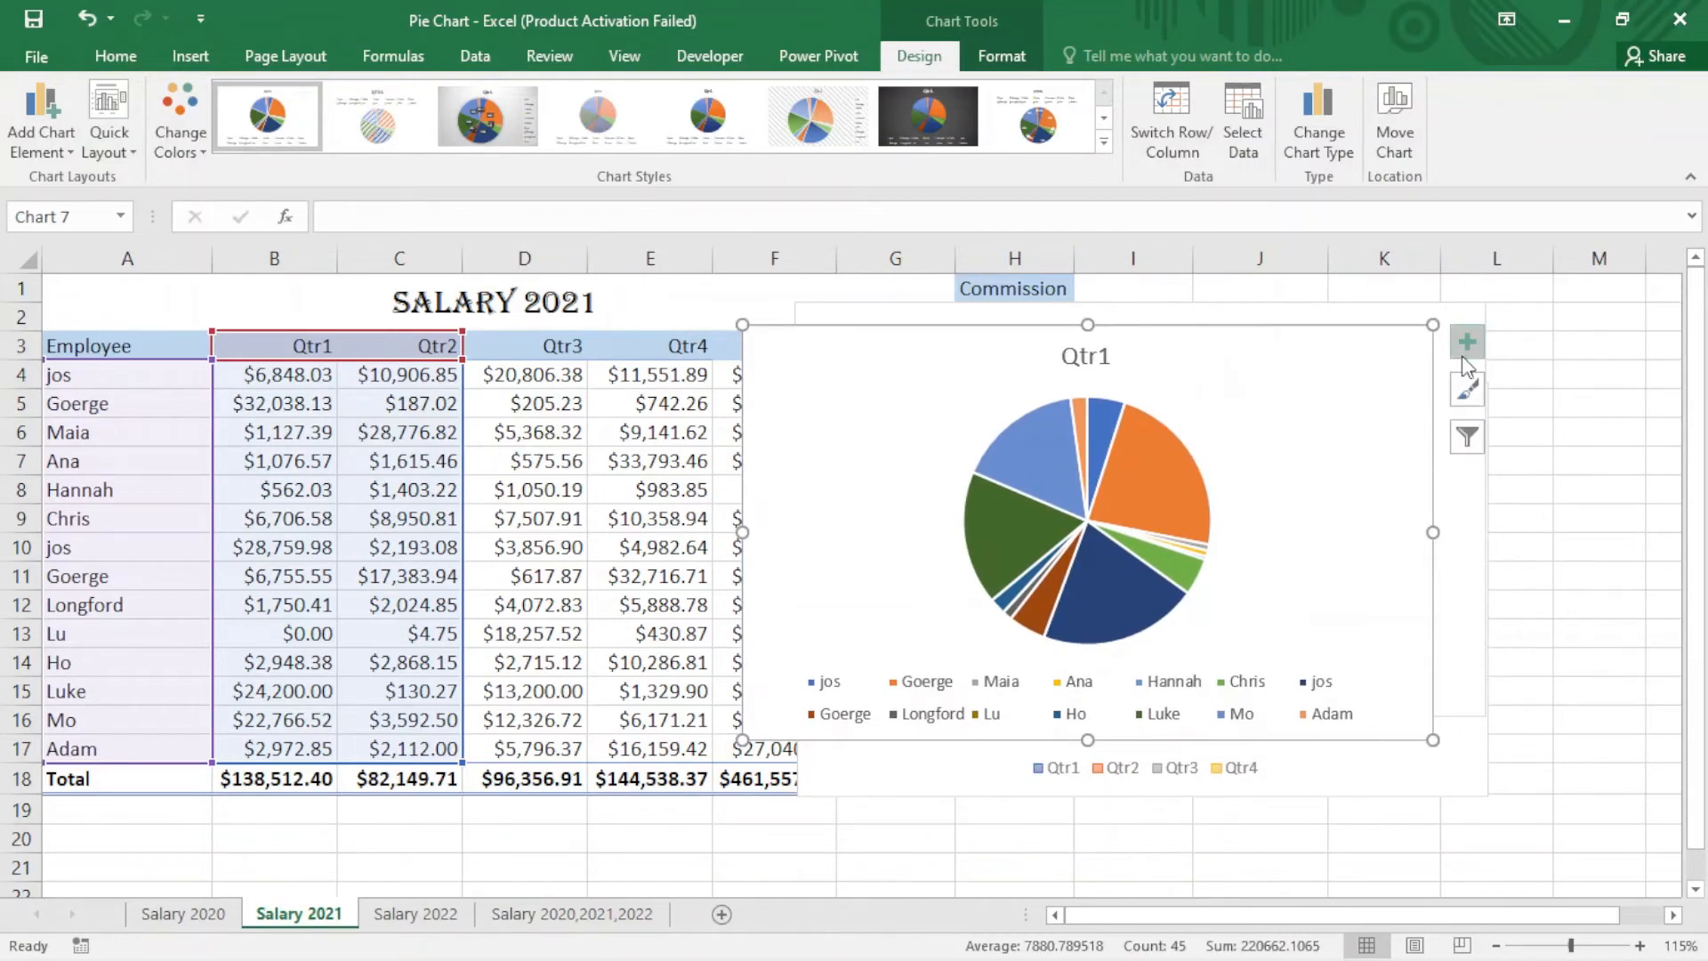
Step: Filter the new chart to show only Goerge, Maia, Ana, Hannah, jos and the second Goerge
click(1467, 439)
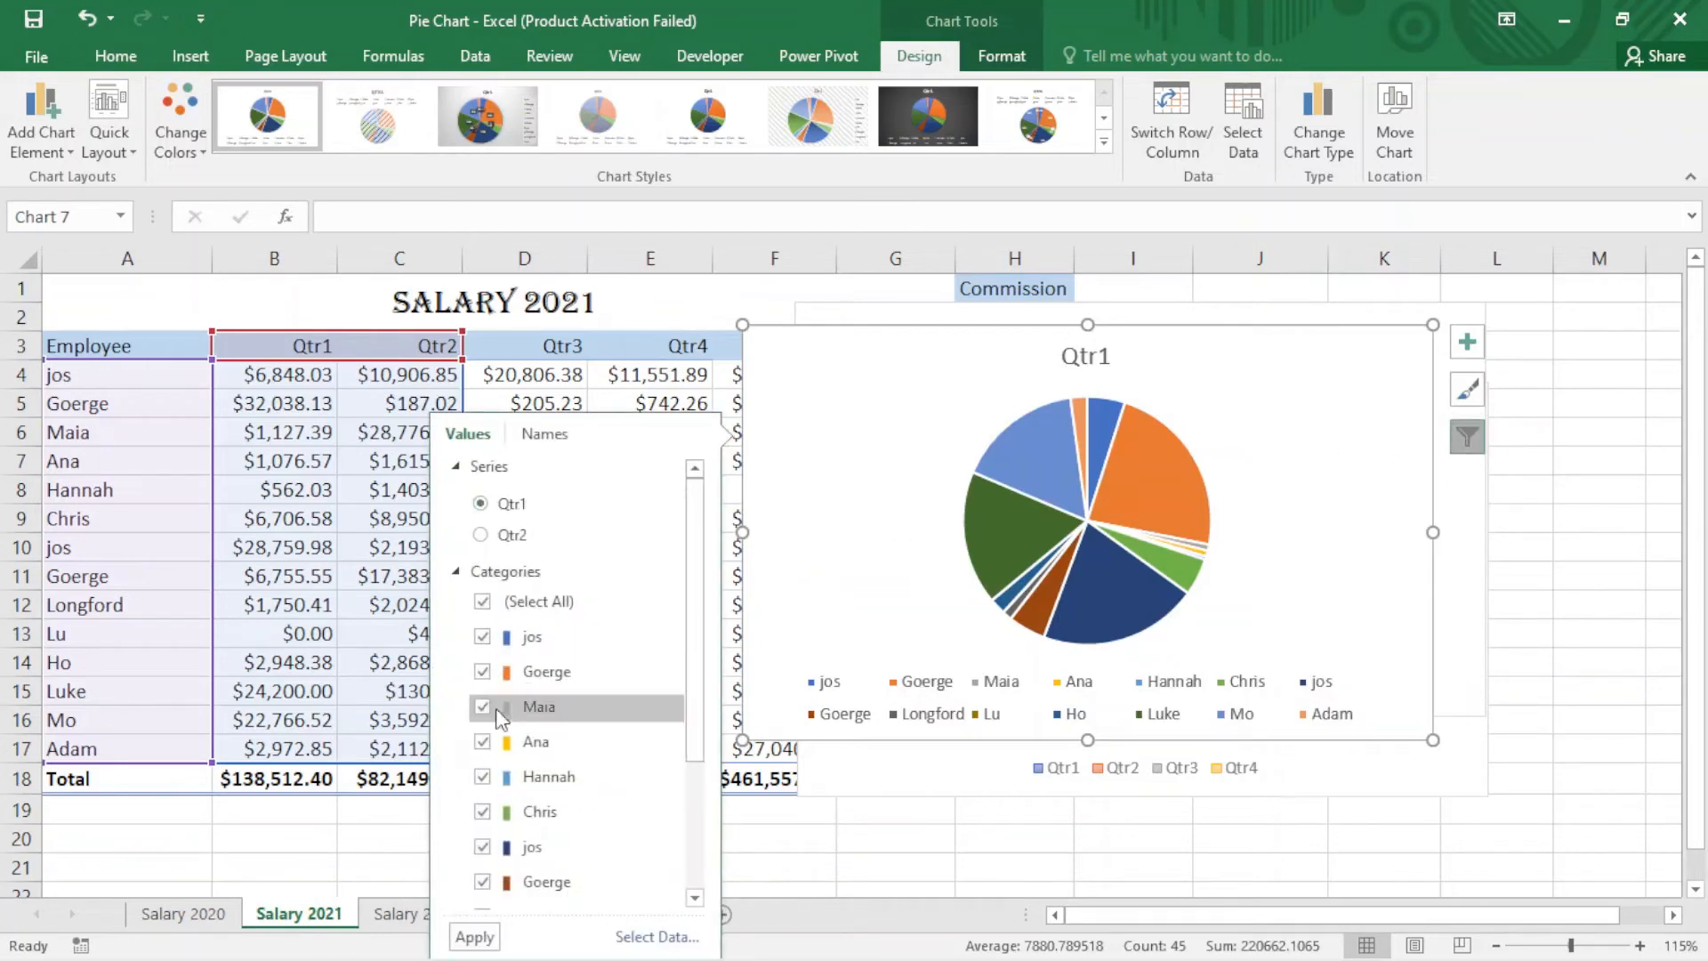
click(483, 602)
scroll(491, 622, down, 1)
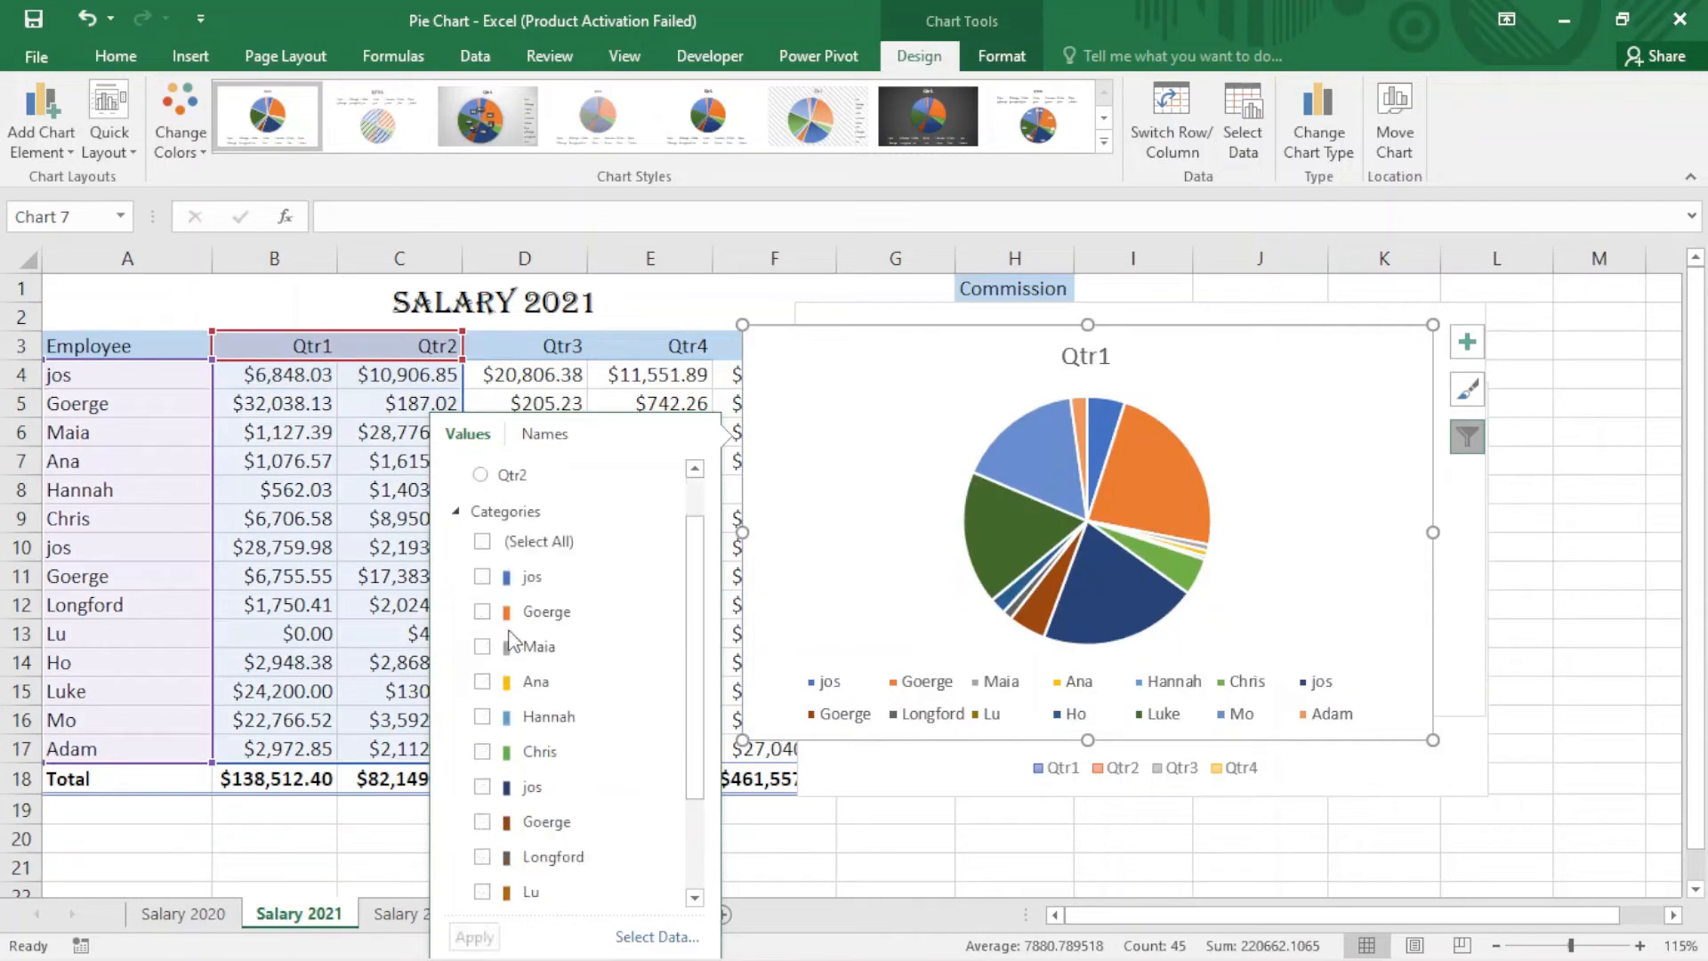
click(482, 612)
click(482, 646)
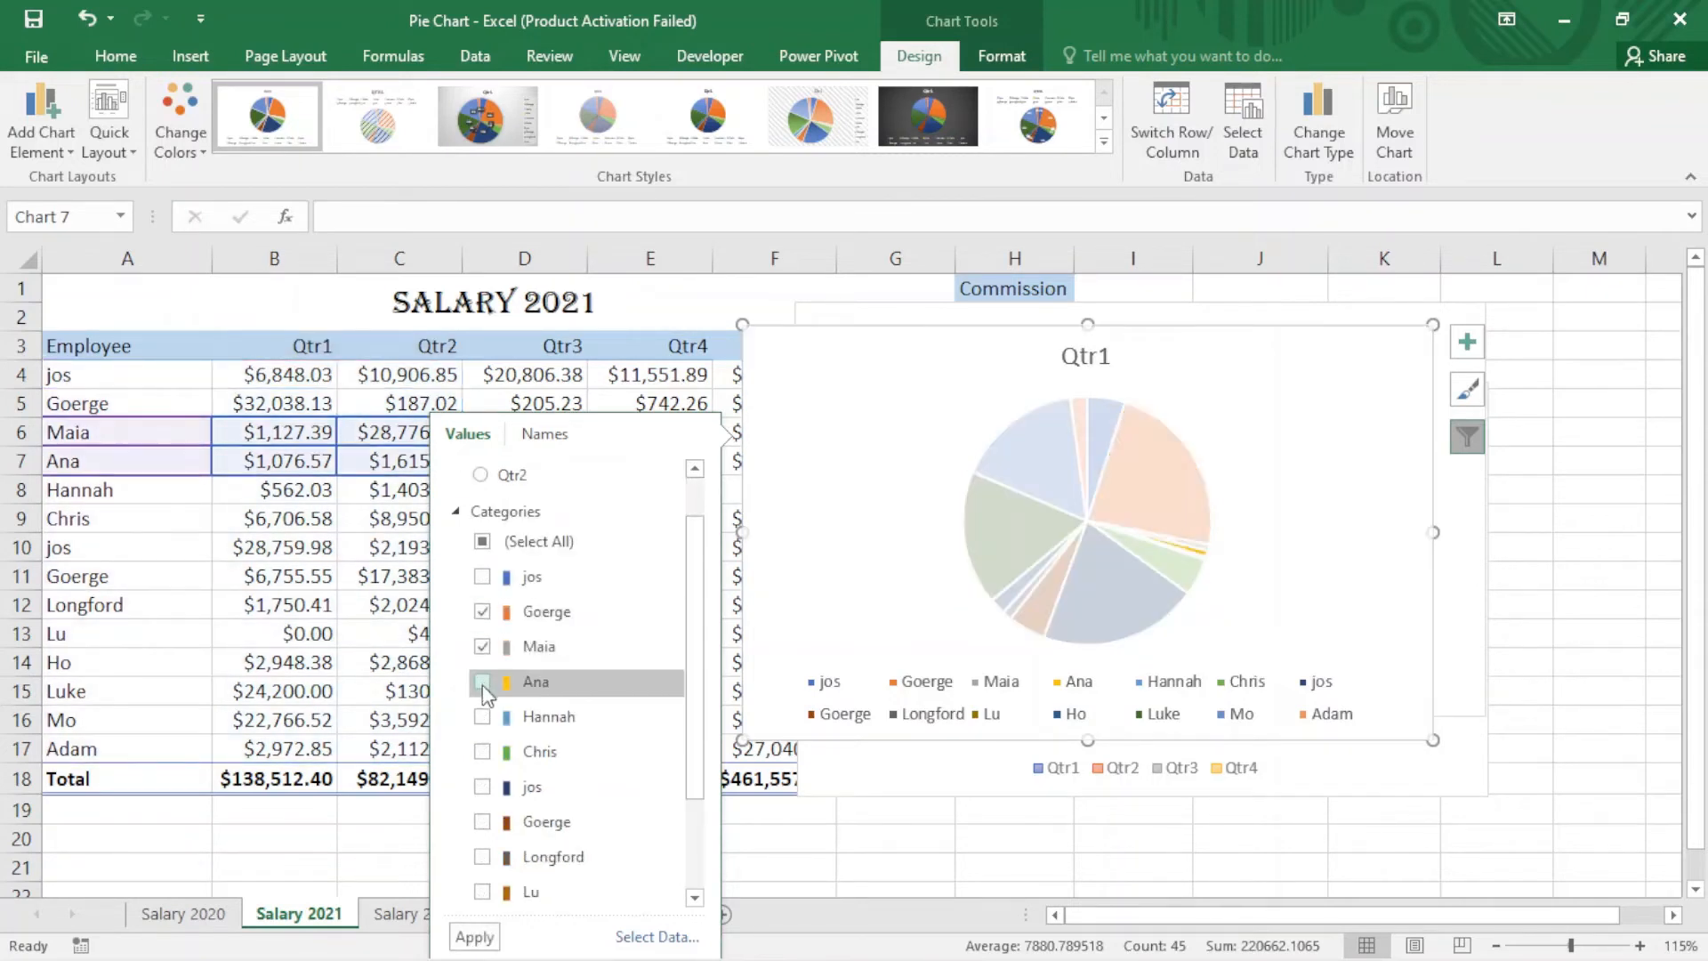
click(482, 681)
click(482, 716)
scroll(485, 754, down, 1)
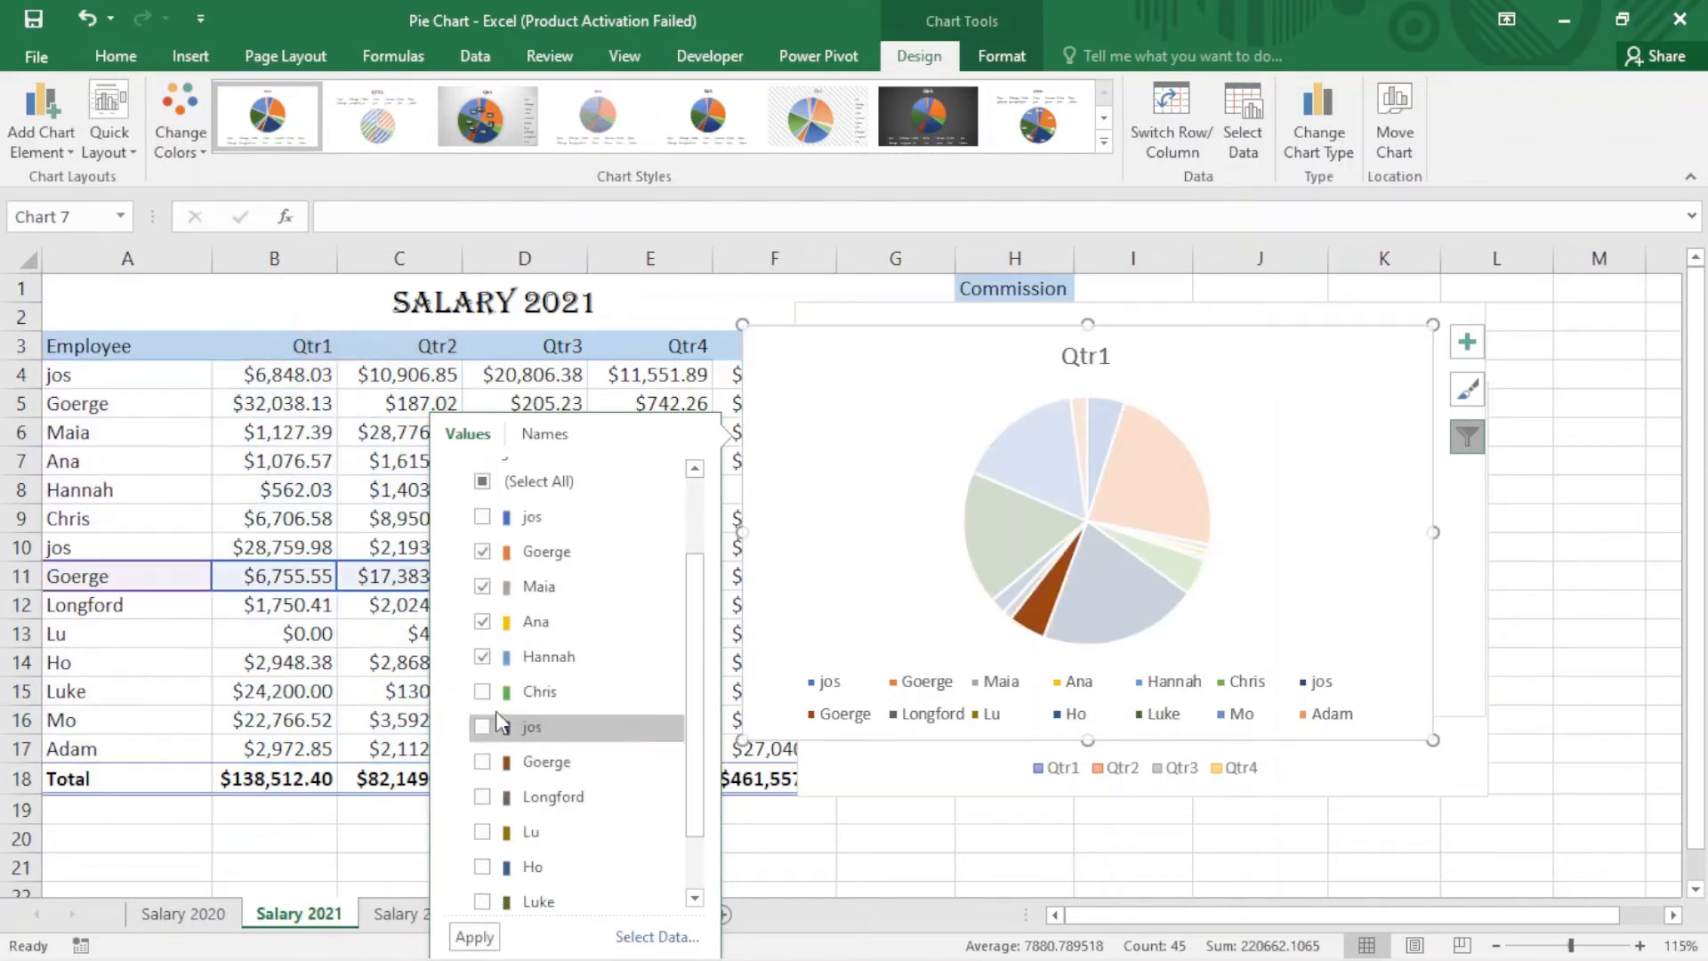
click(483, 727)
click(482, 762)
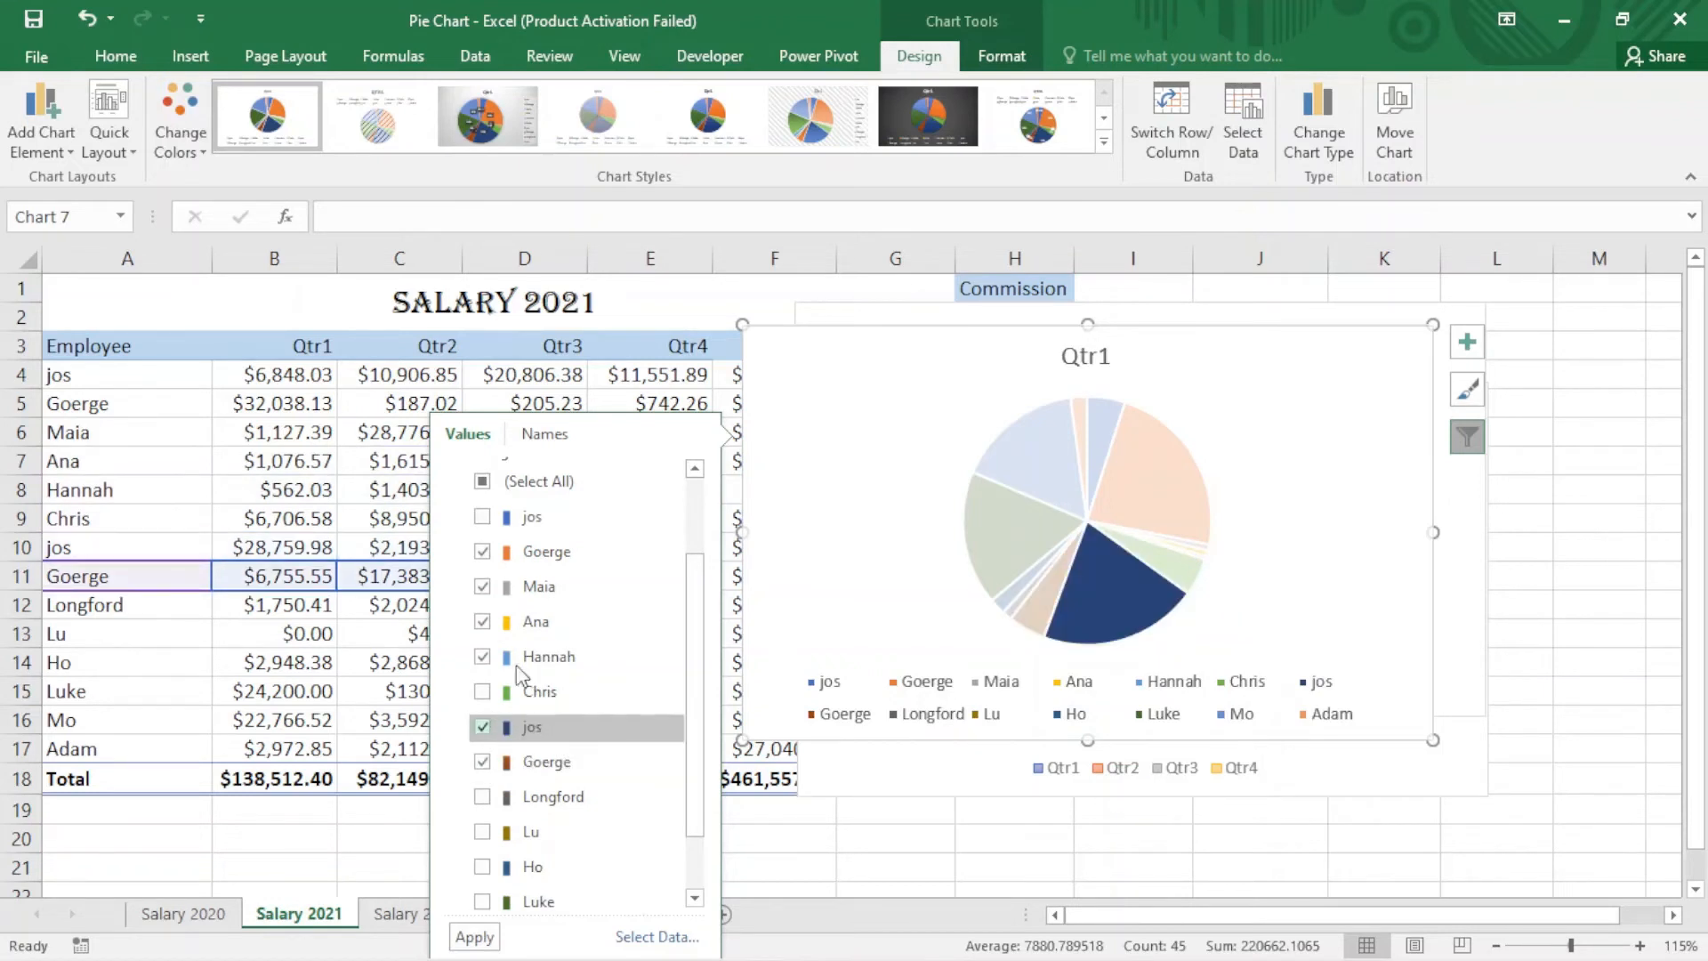
click(474, 936)
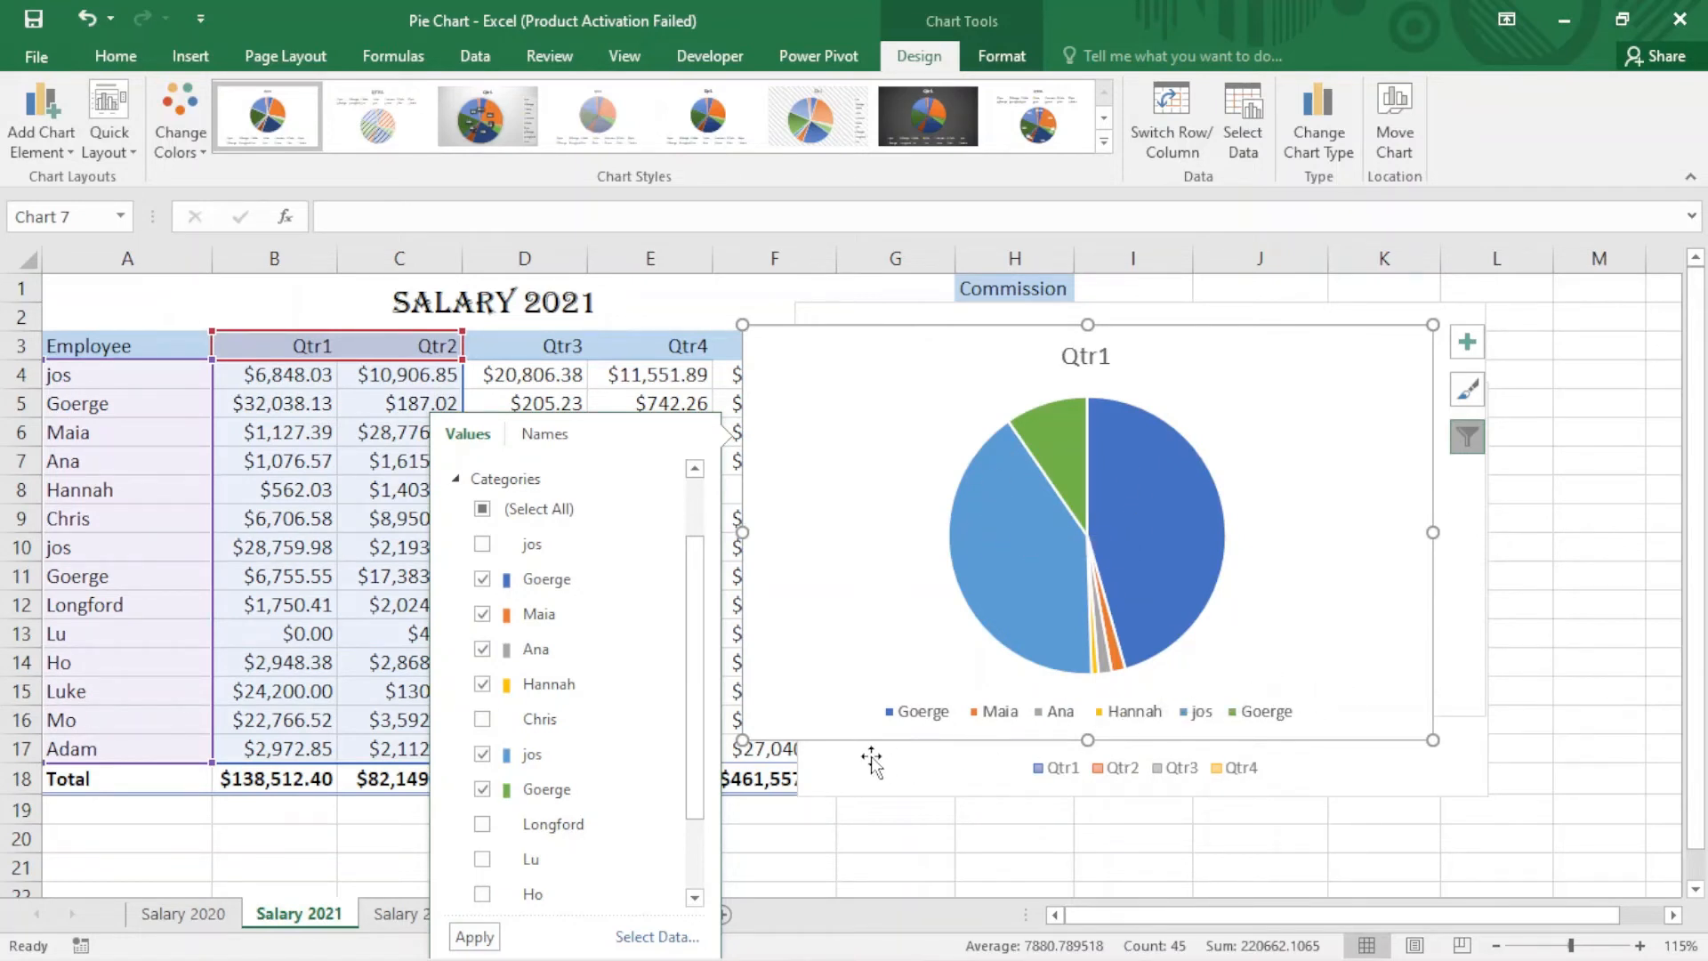
Step: Reselect all employee categories in the chart filter and apply
click(481, 511)
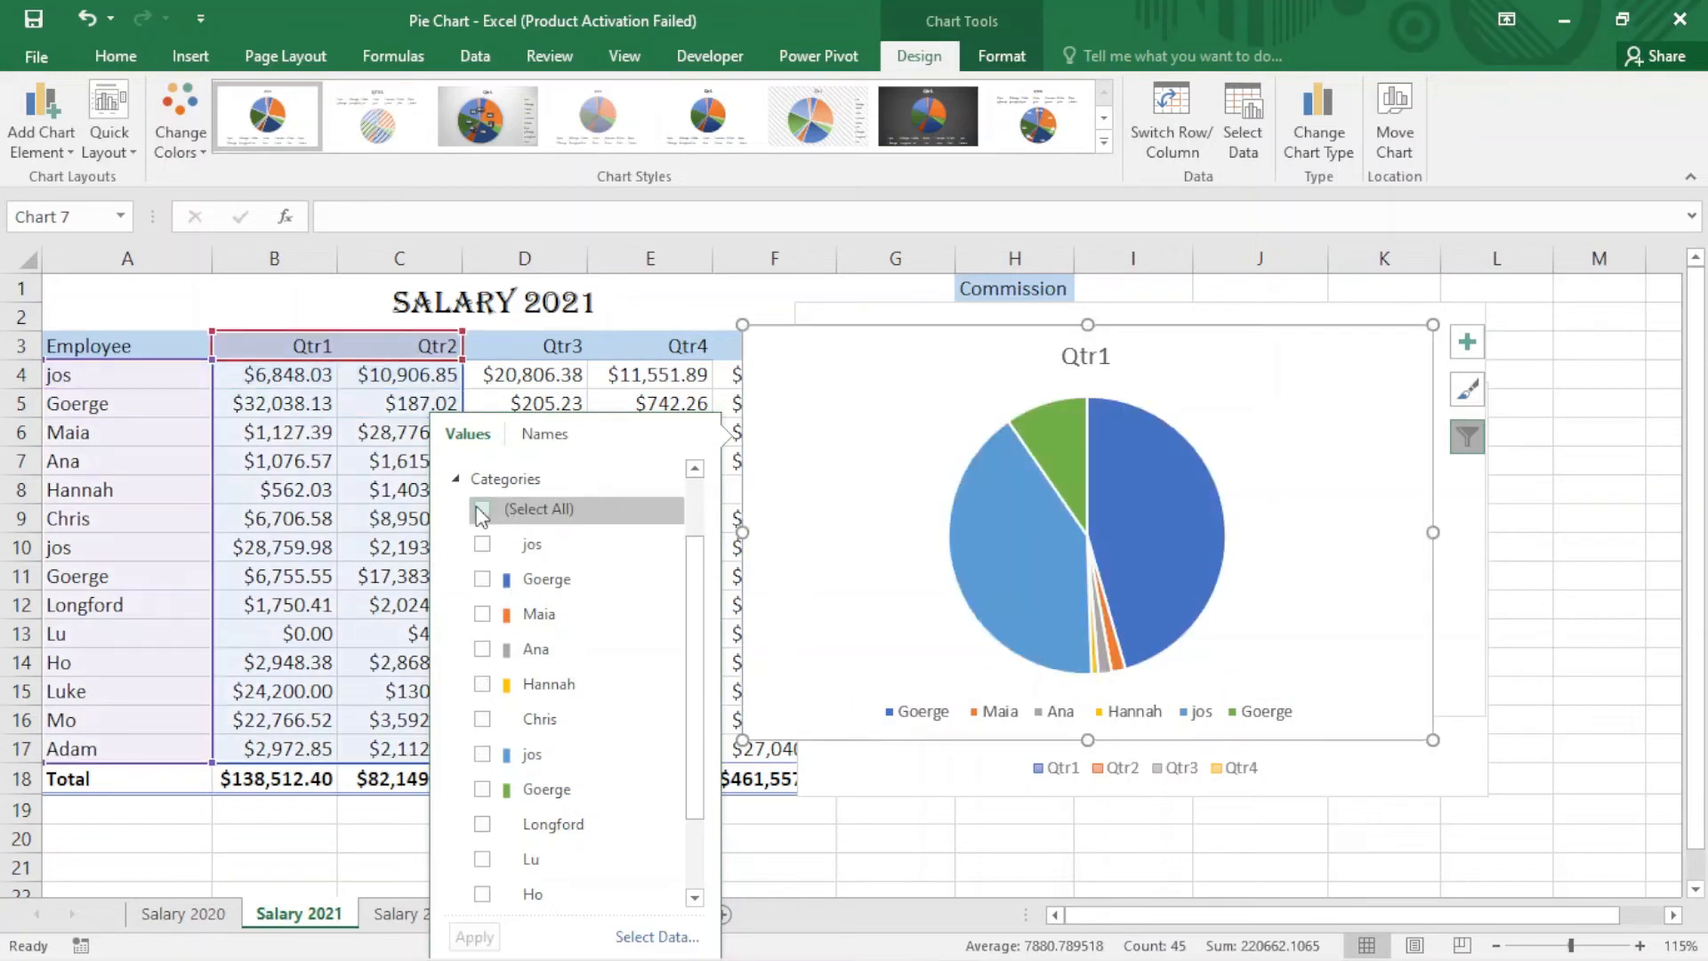
click(483, 511)
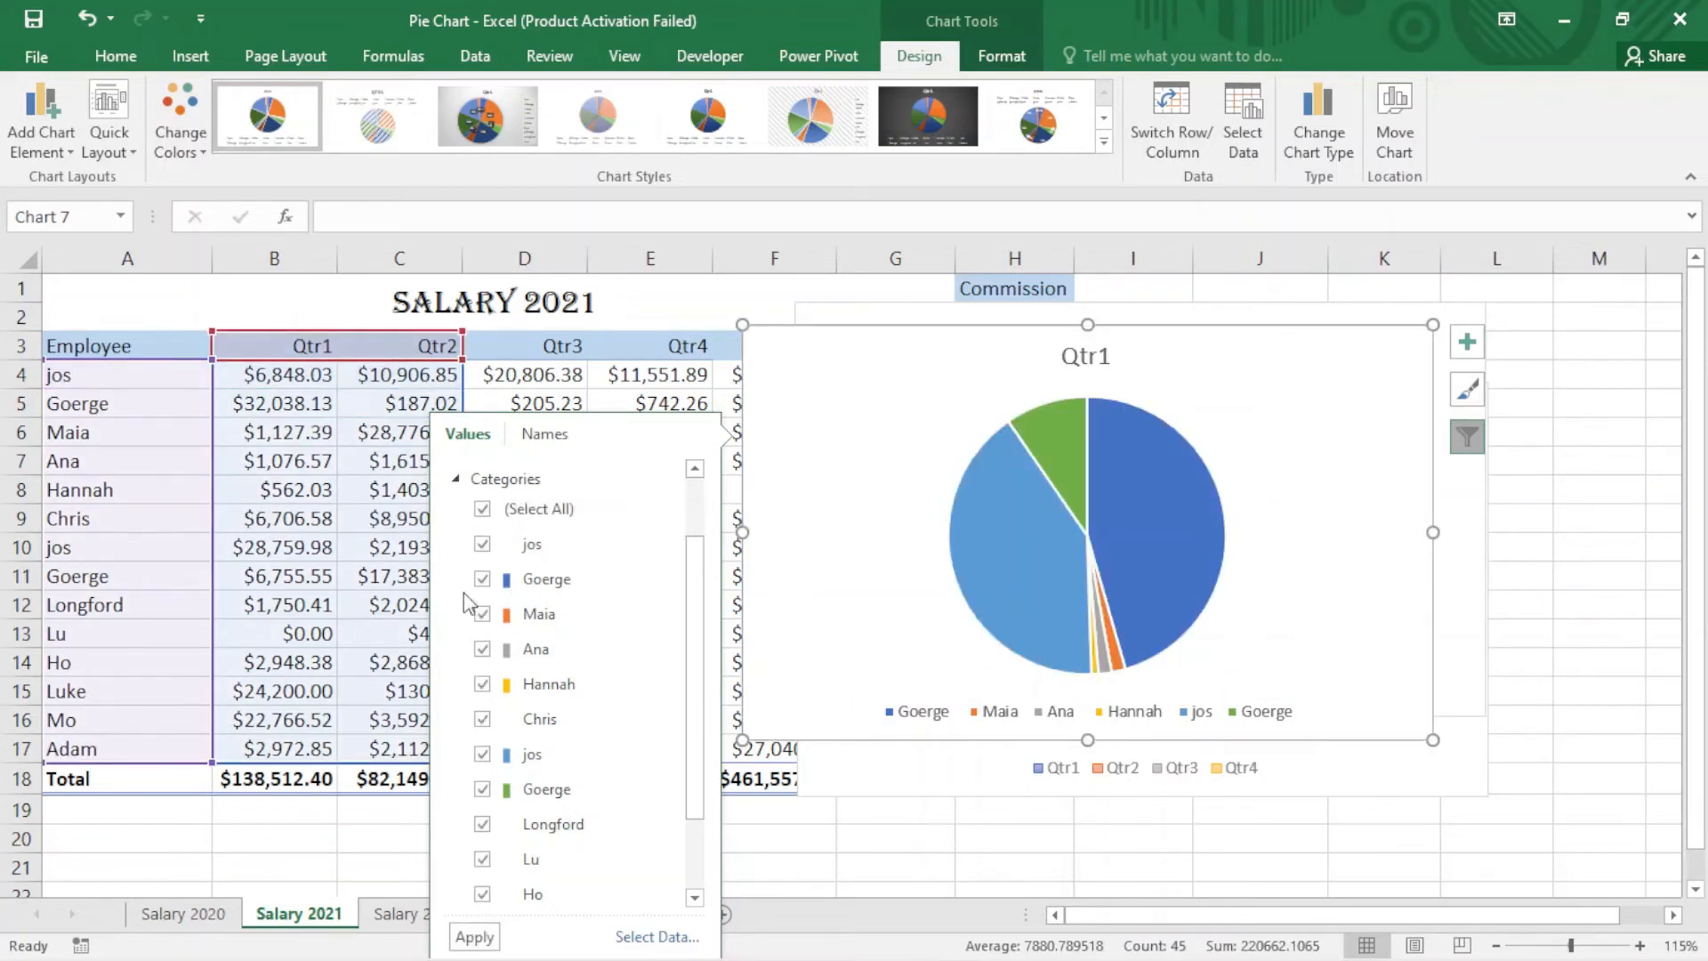
click(491, 938)
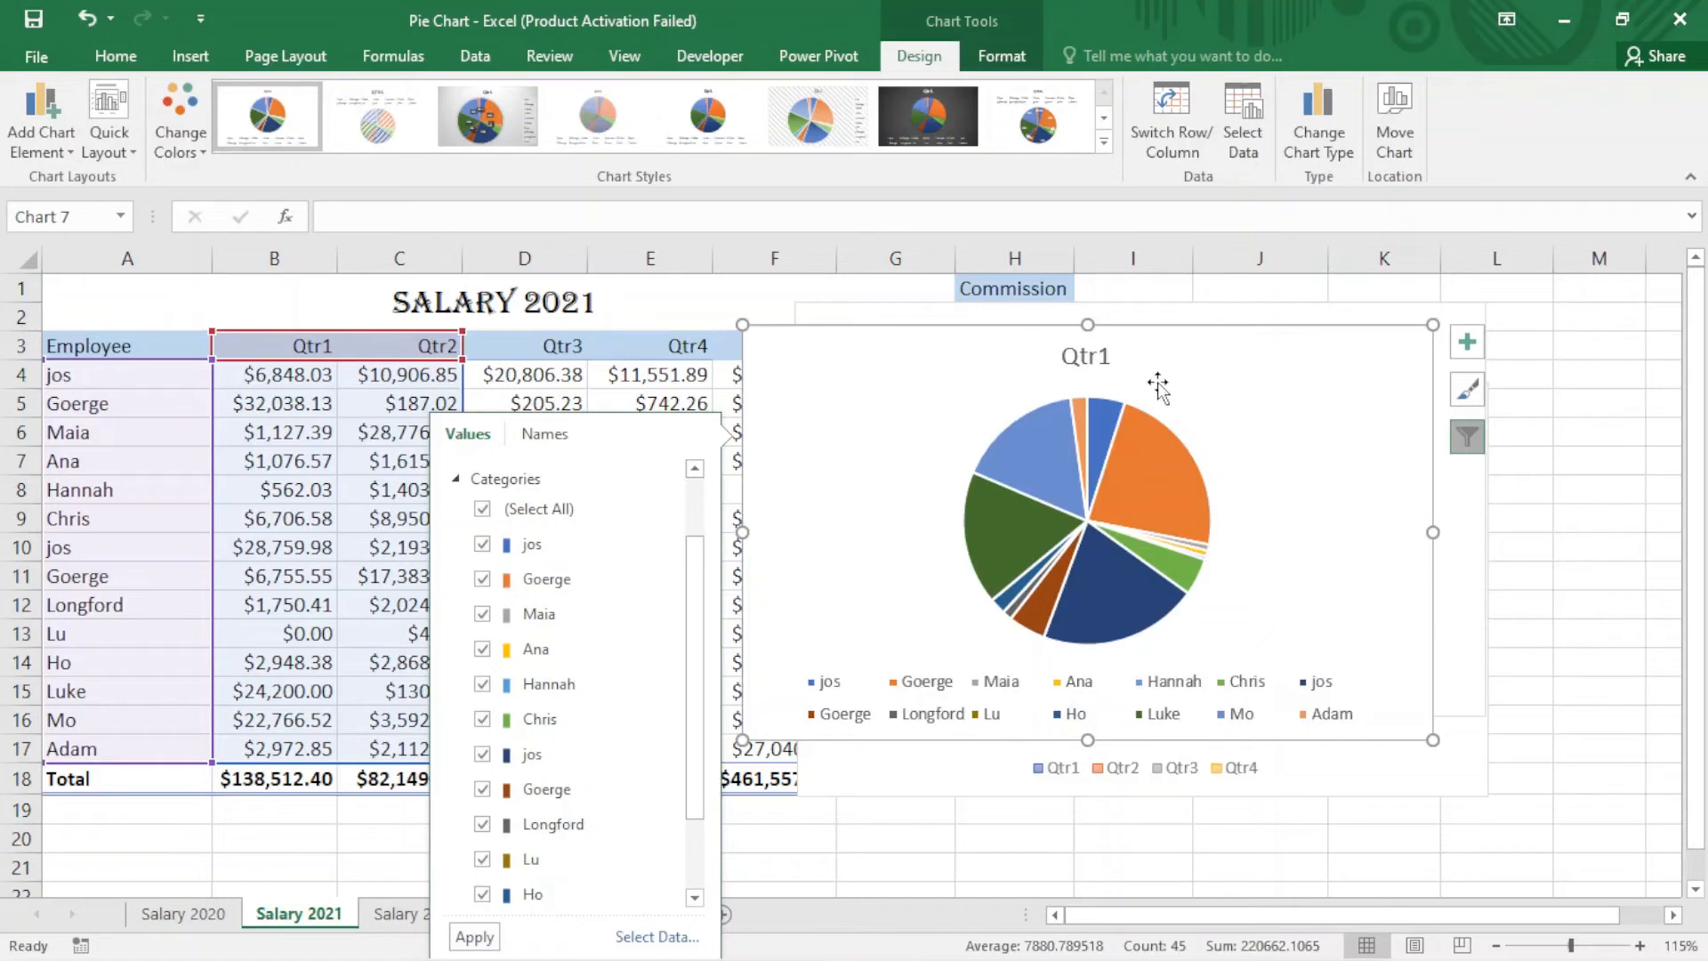
Step: Rename the chart title to Sale1 and move the chart left over the table
double_click(1111, 358)
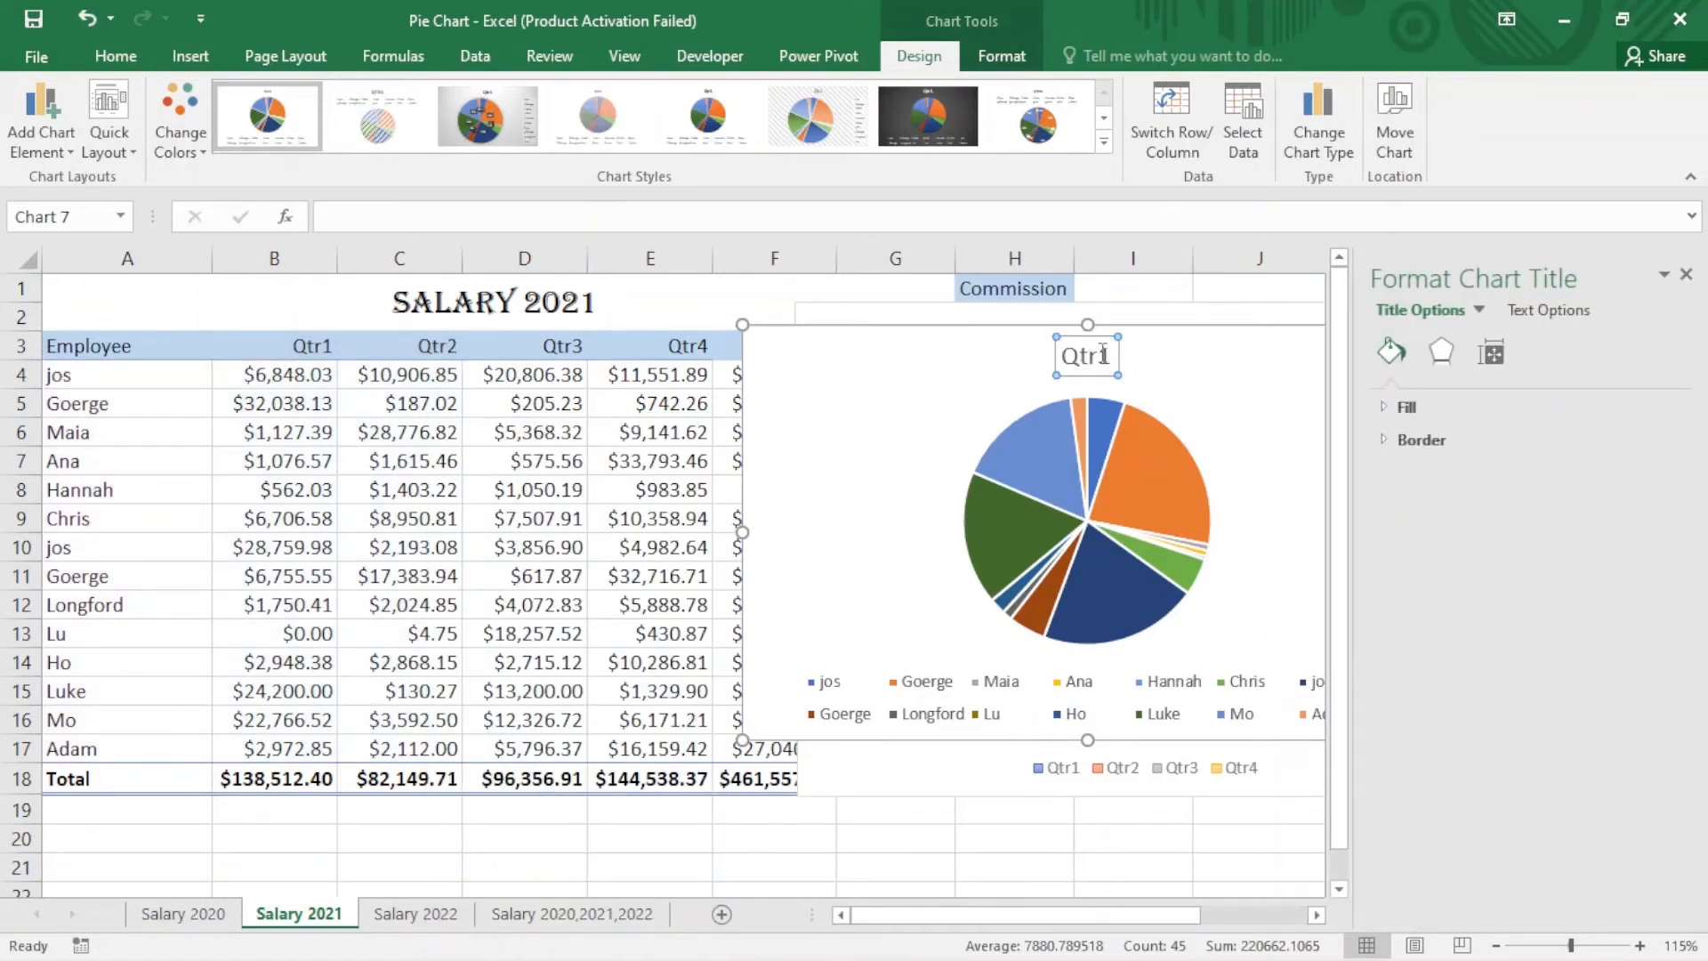
double_click(1106, 358)
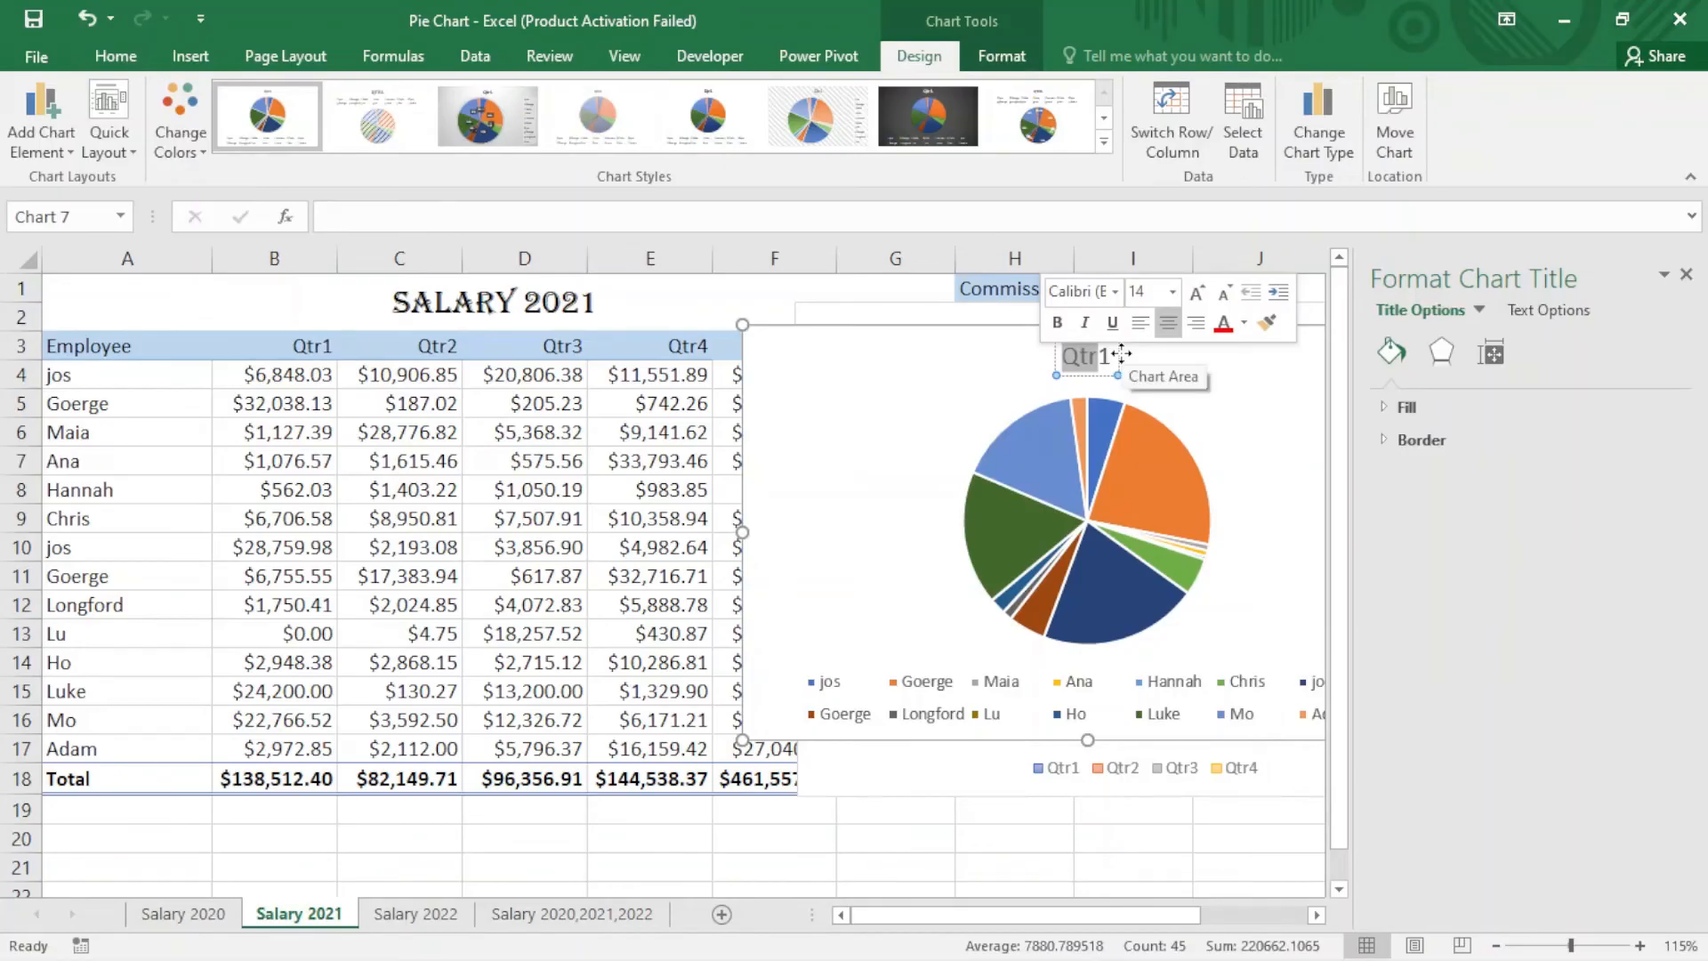
text(Sal)
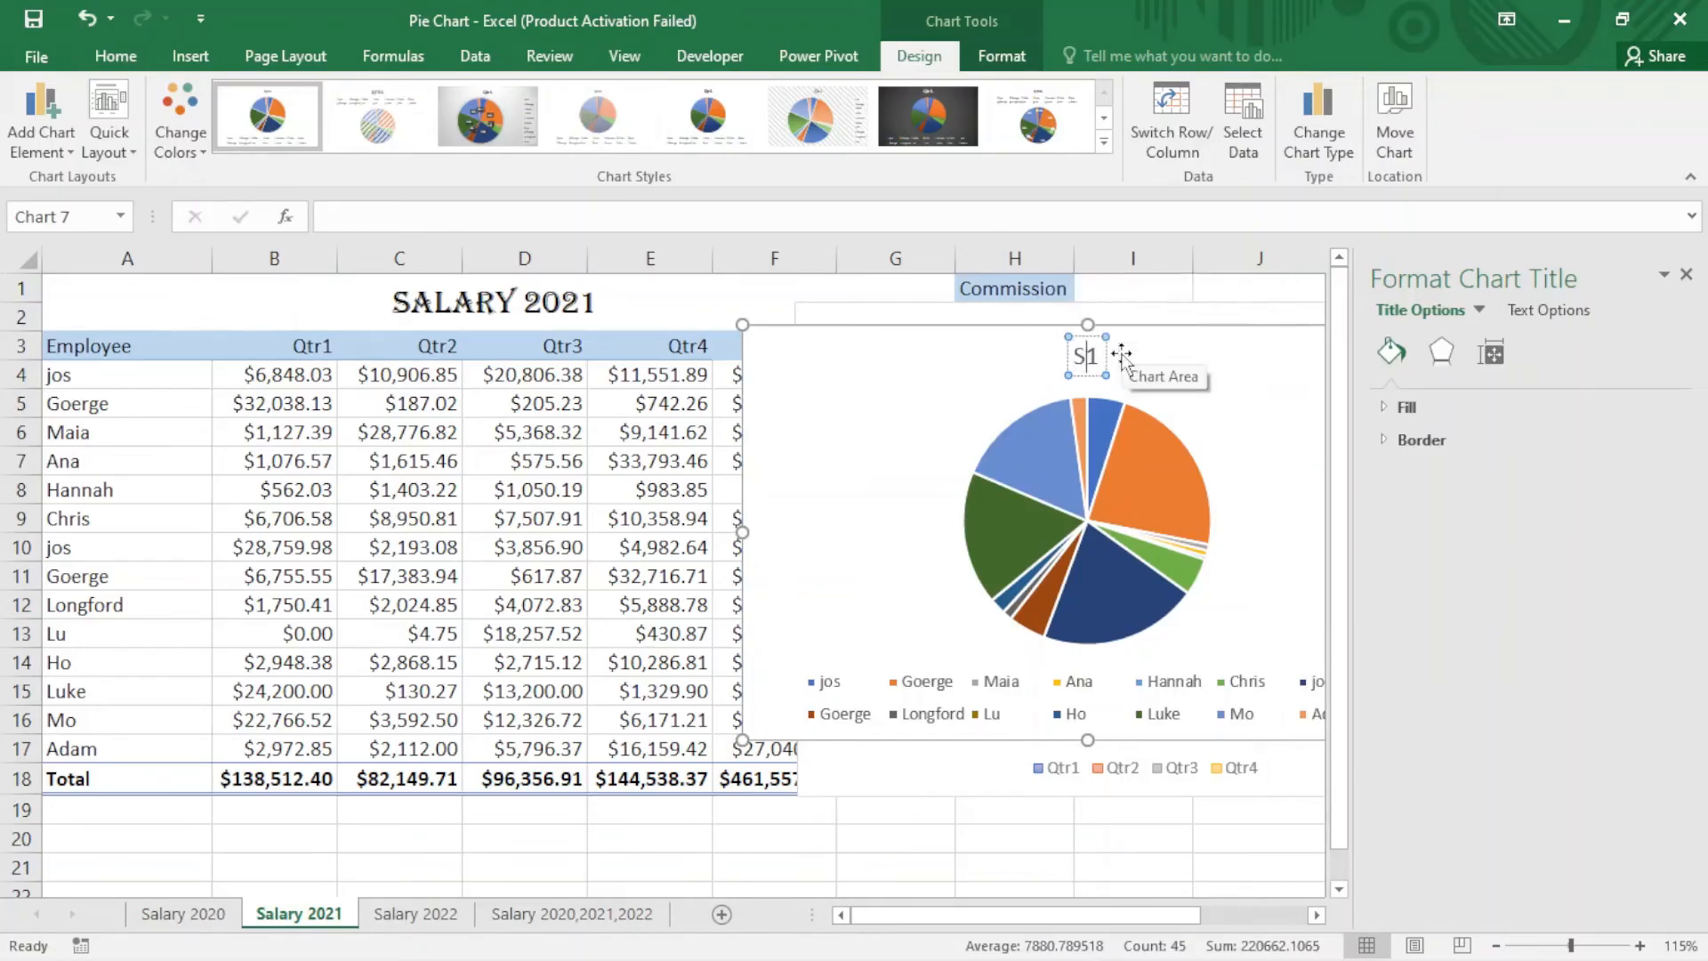
text(e)
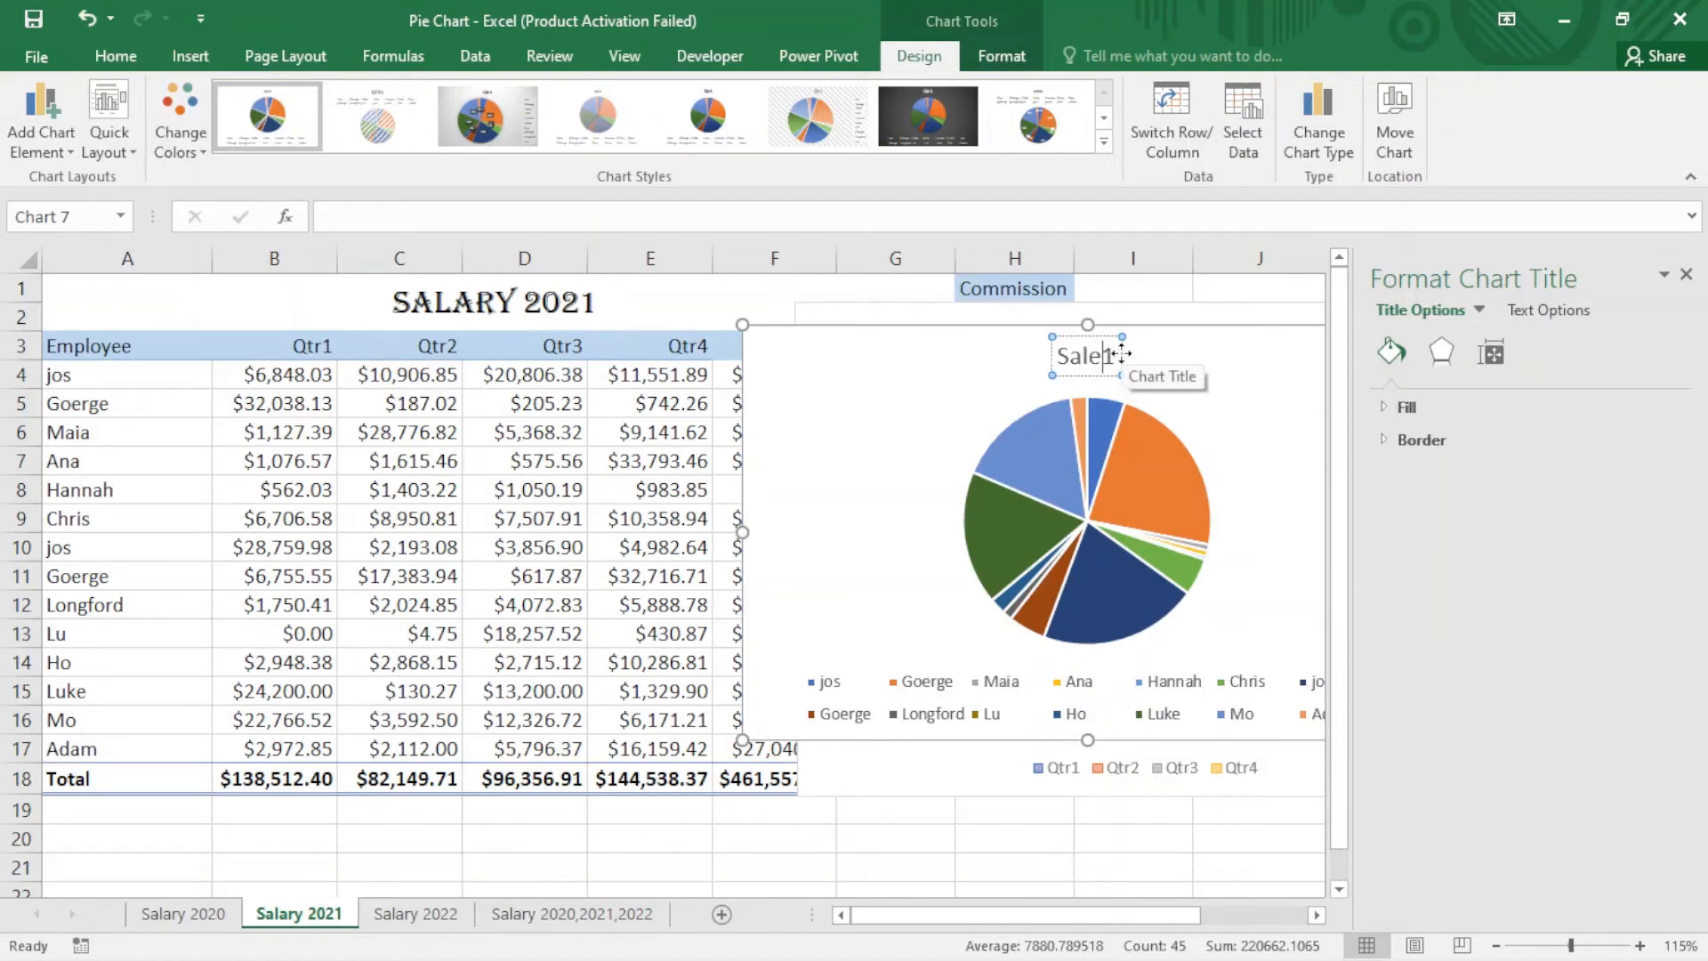
click(1277, 405)
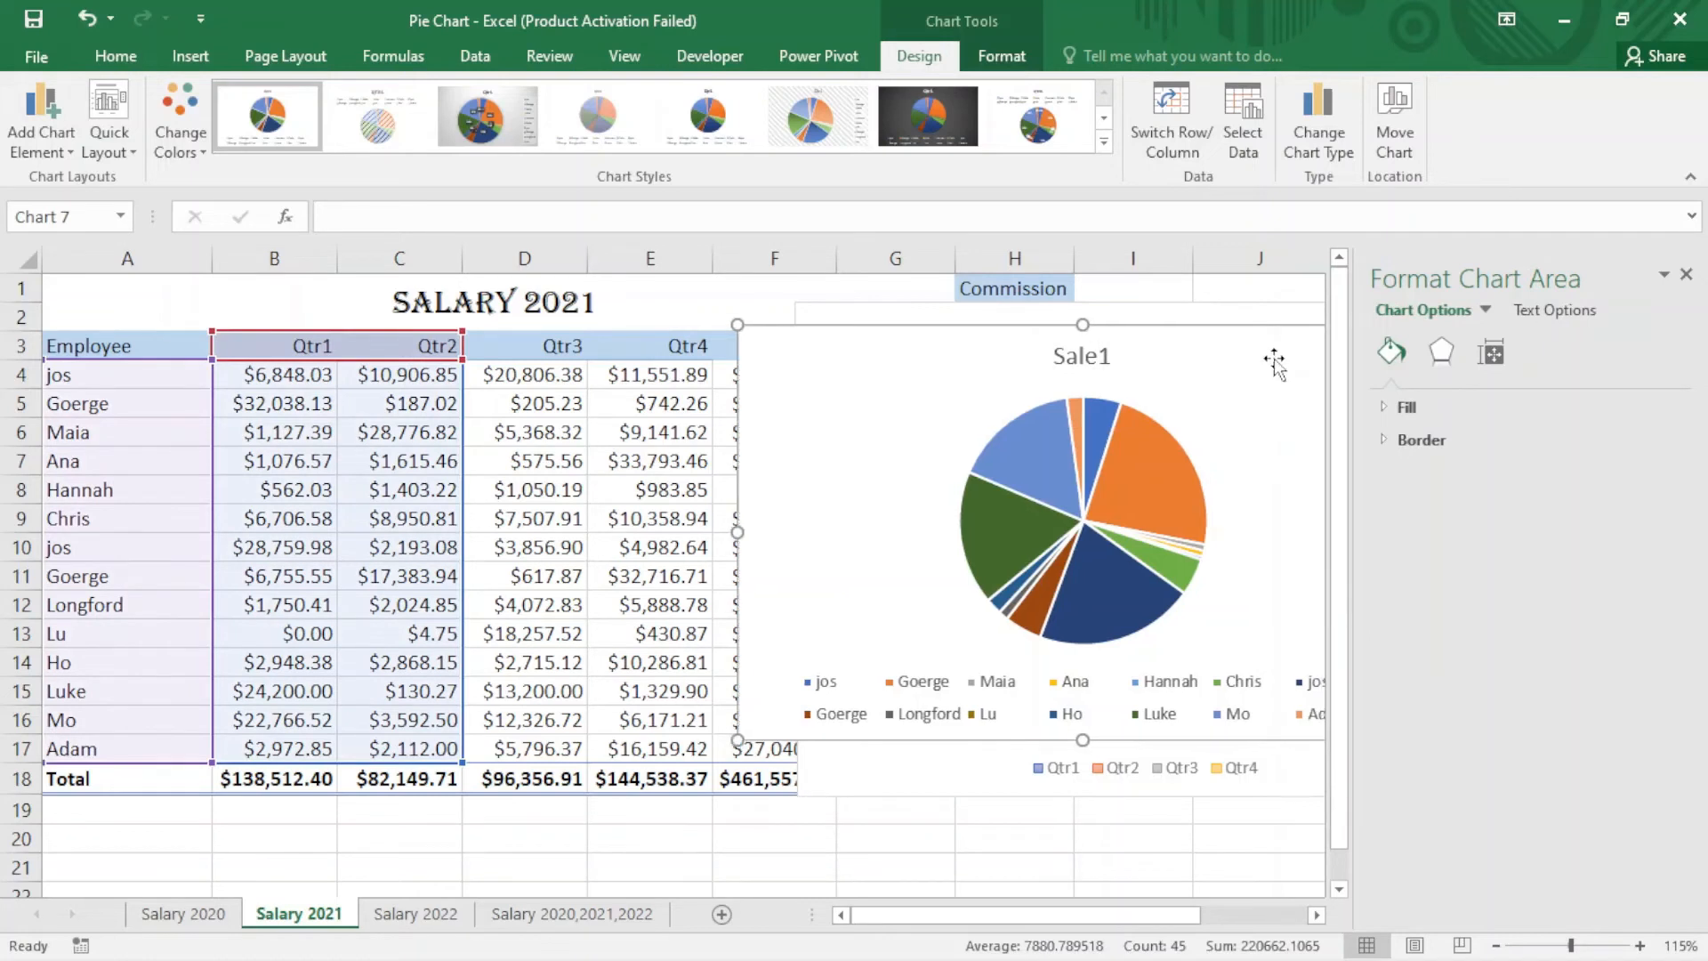
drag(1253, 402, 1032, 393)
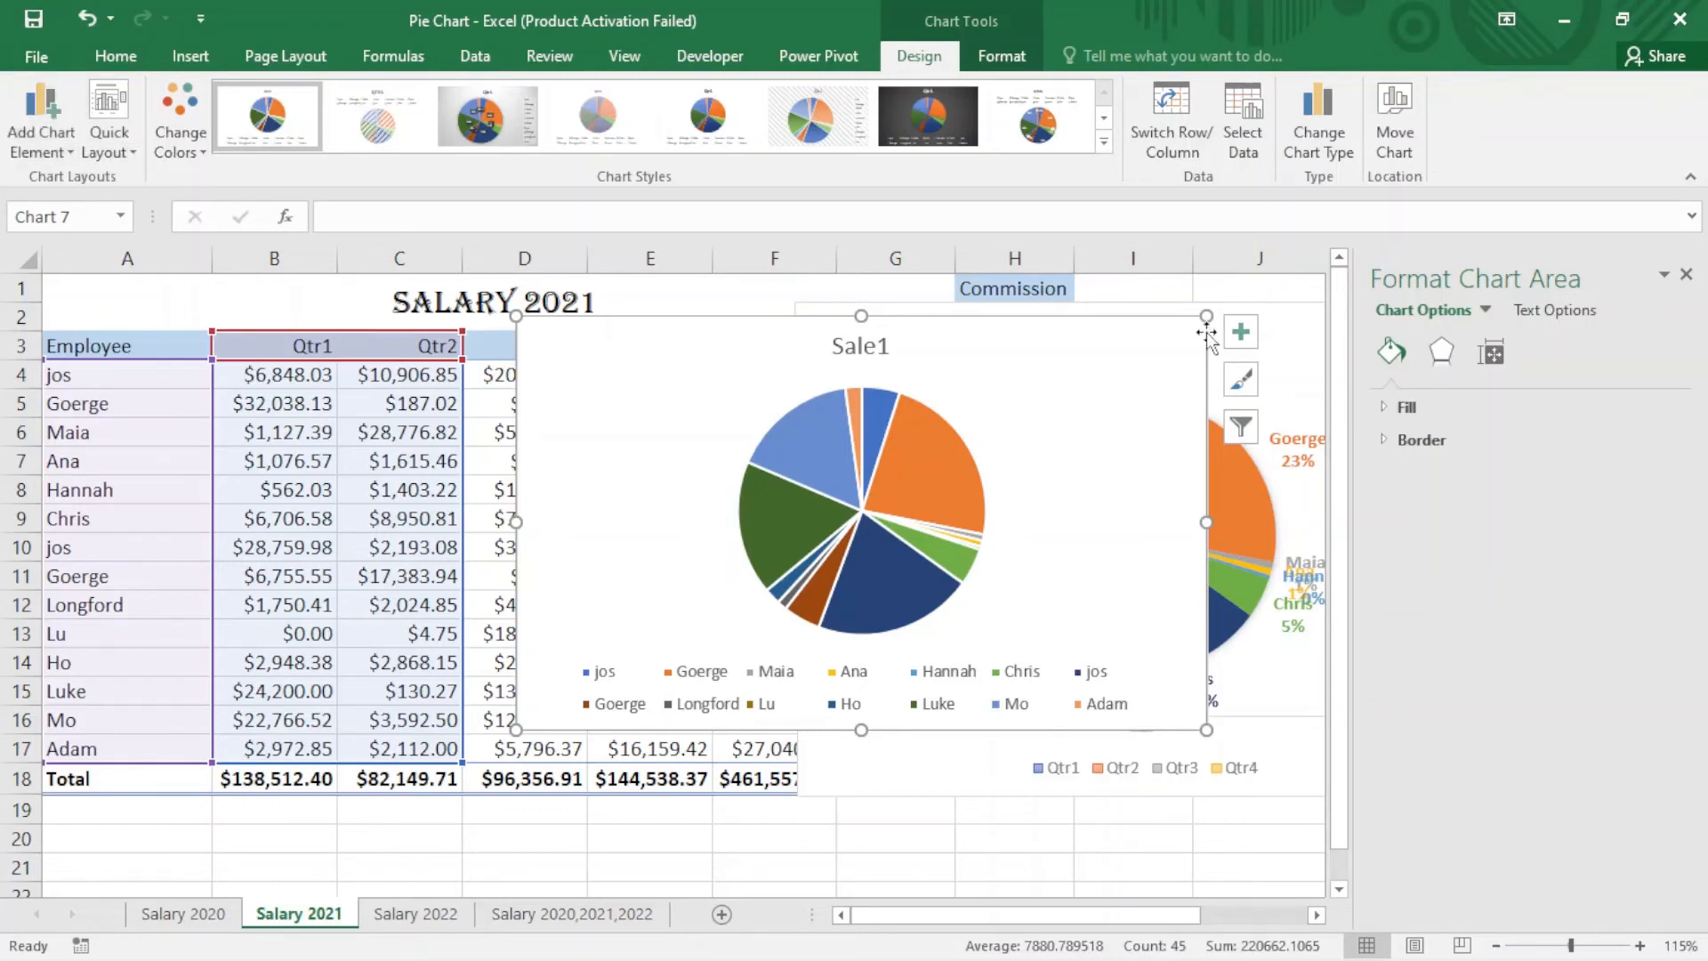
Step: Position the Sale1 chart's legend on the left side of the pie
click(1244, 336)
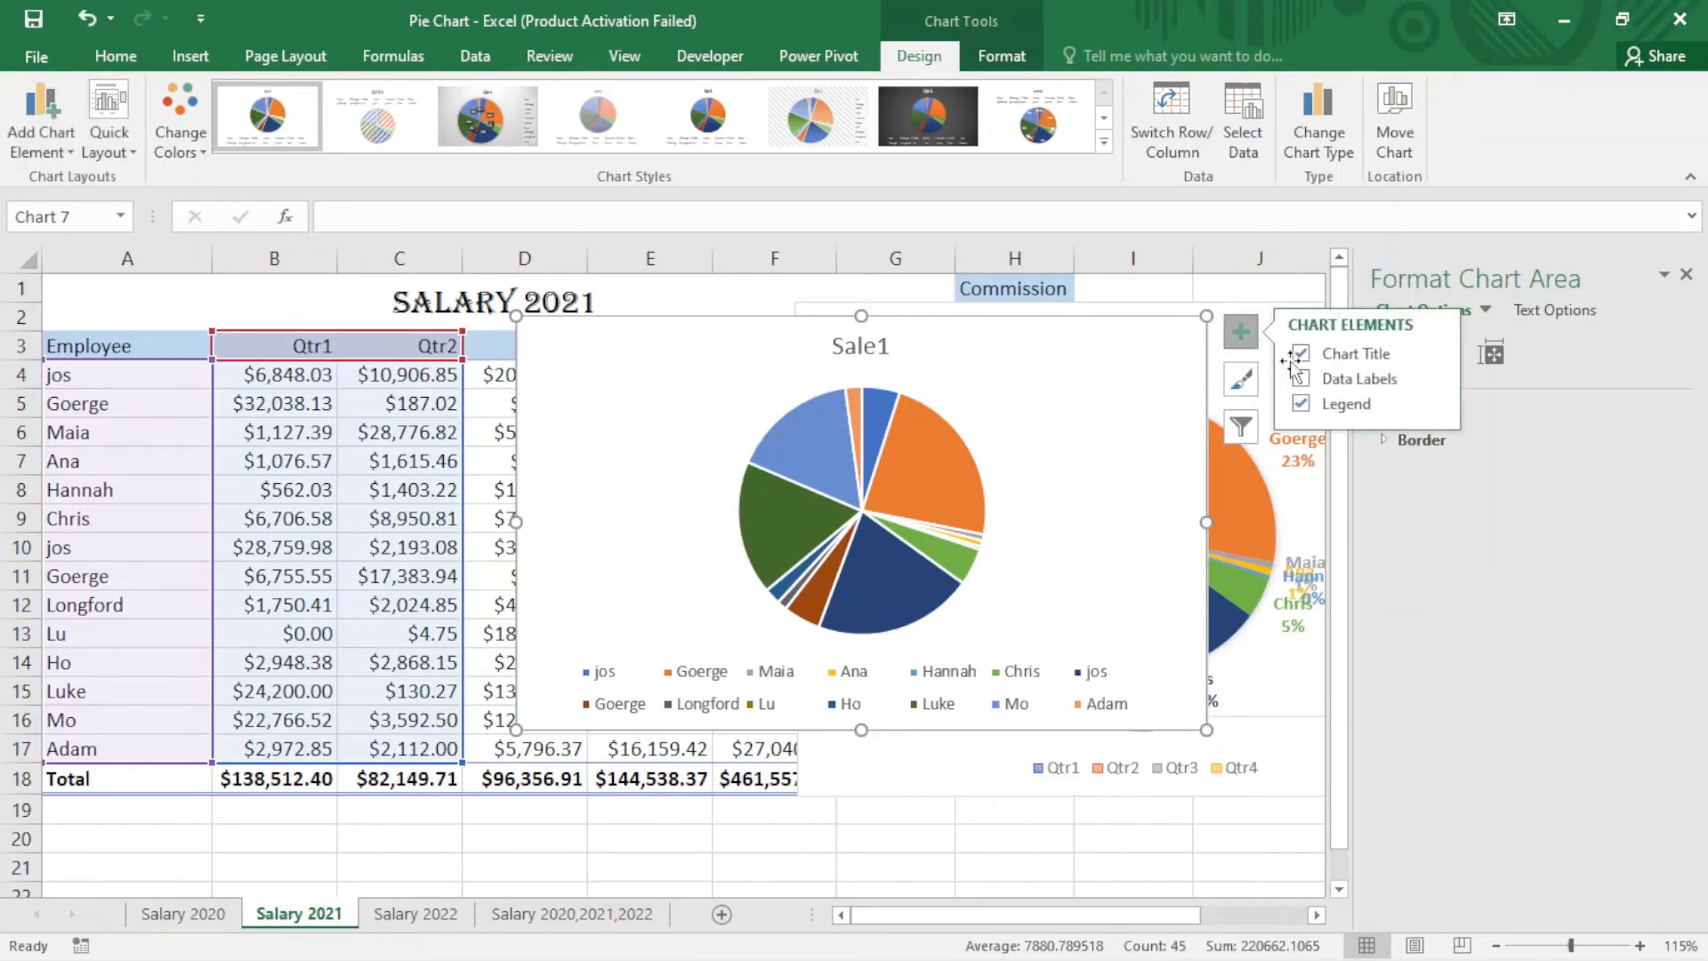
click(1434, 408)
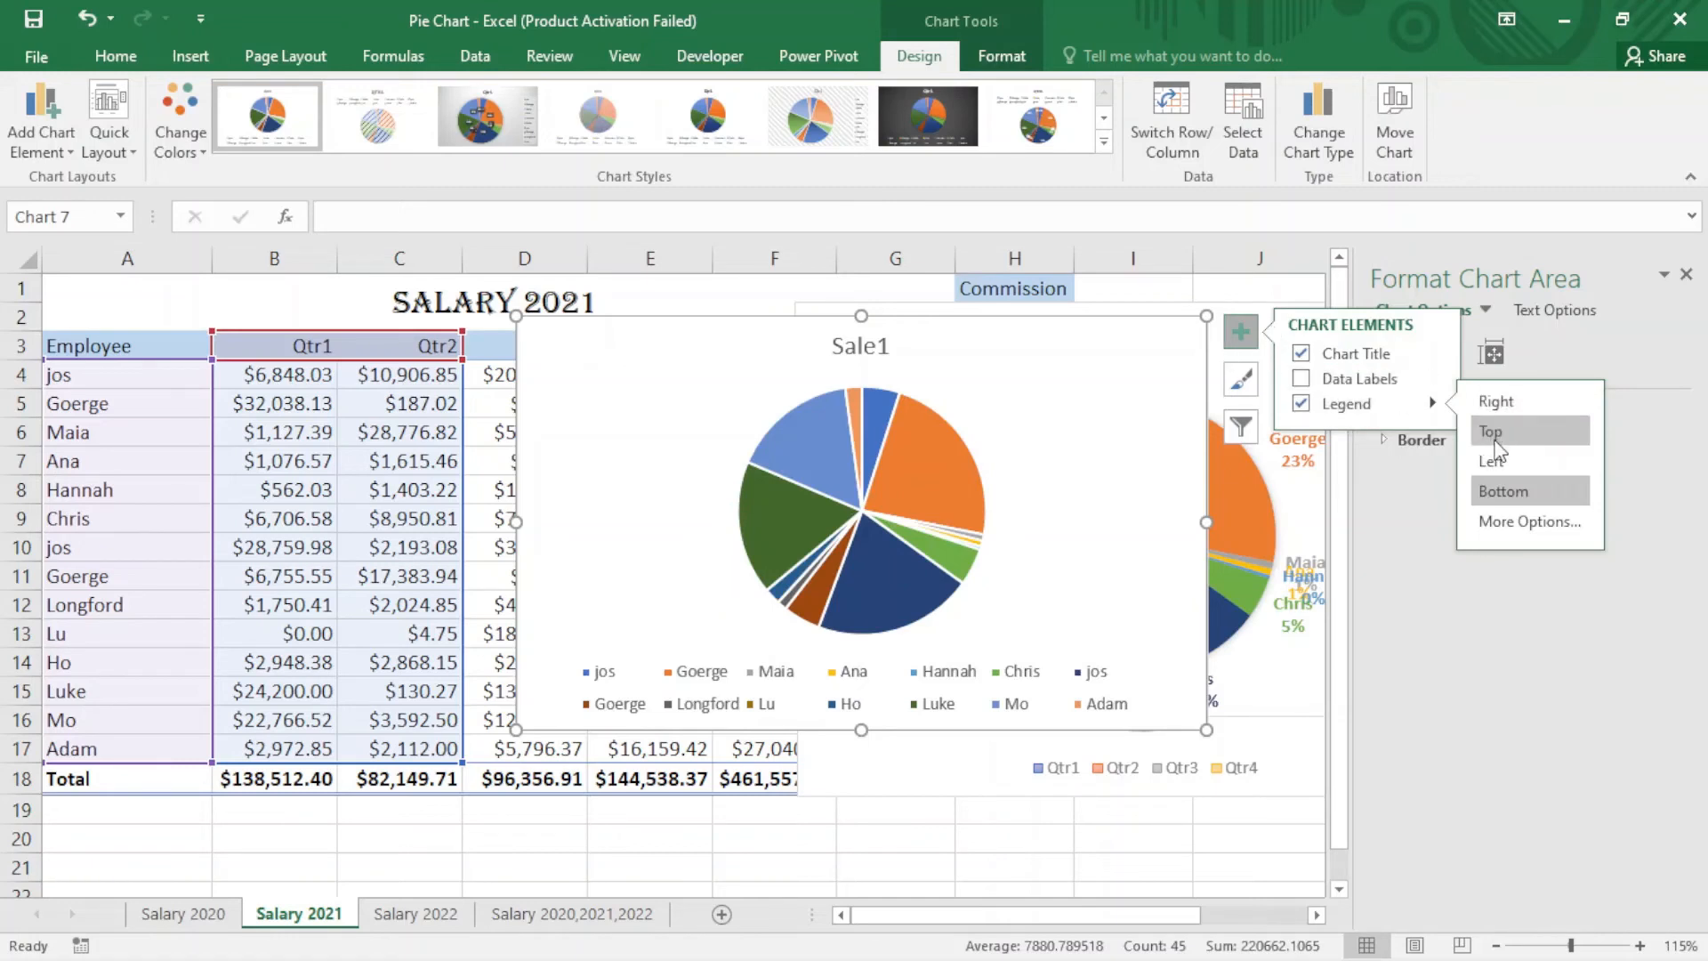
click(1497, 442)
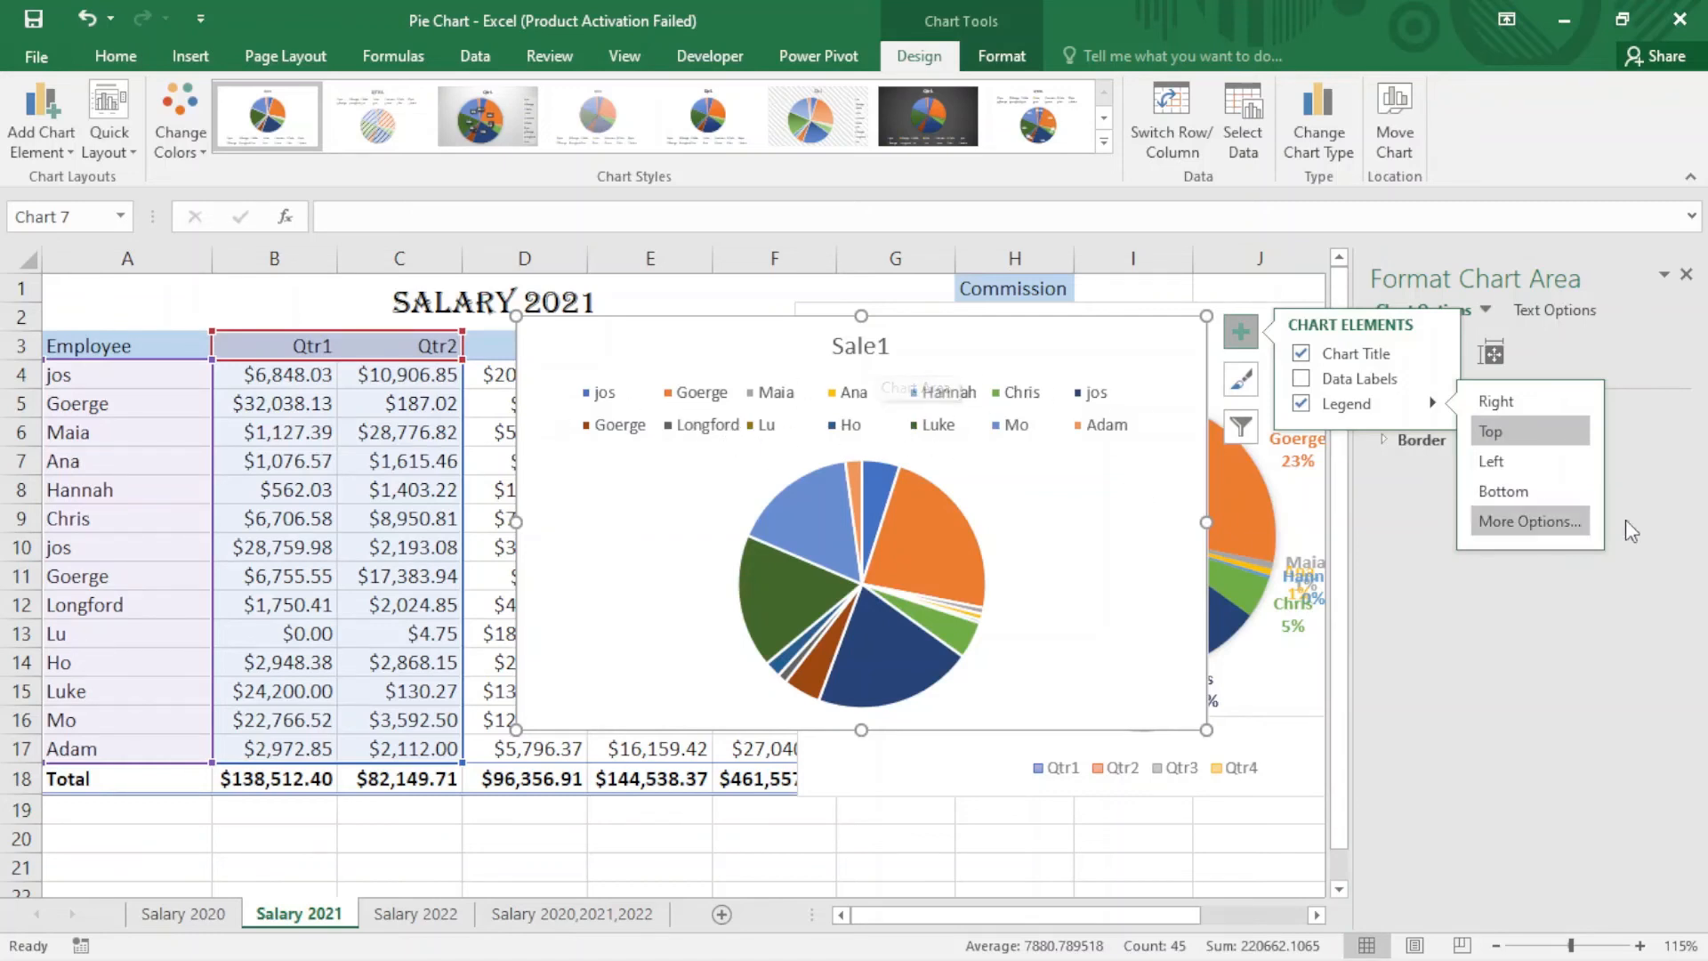
click(1501, 465)
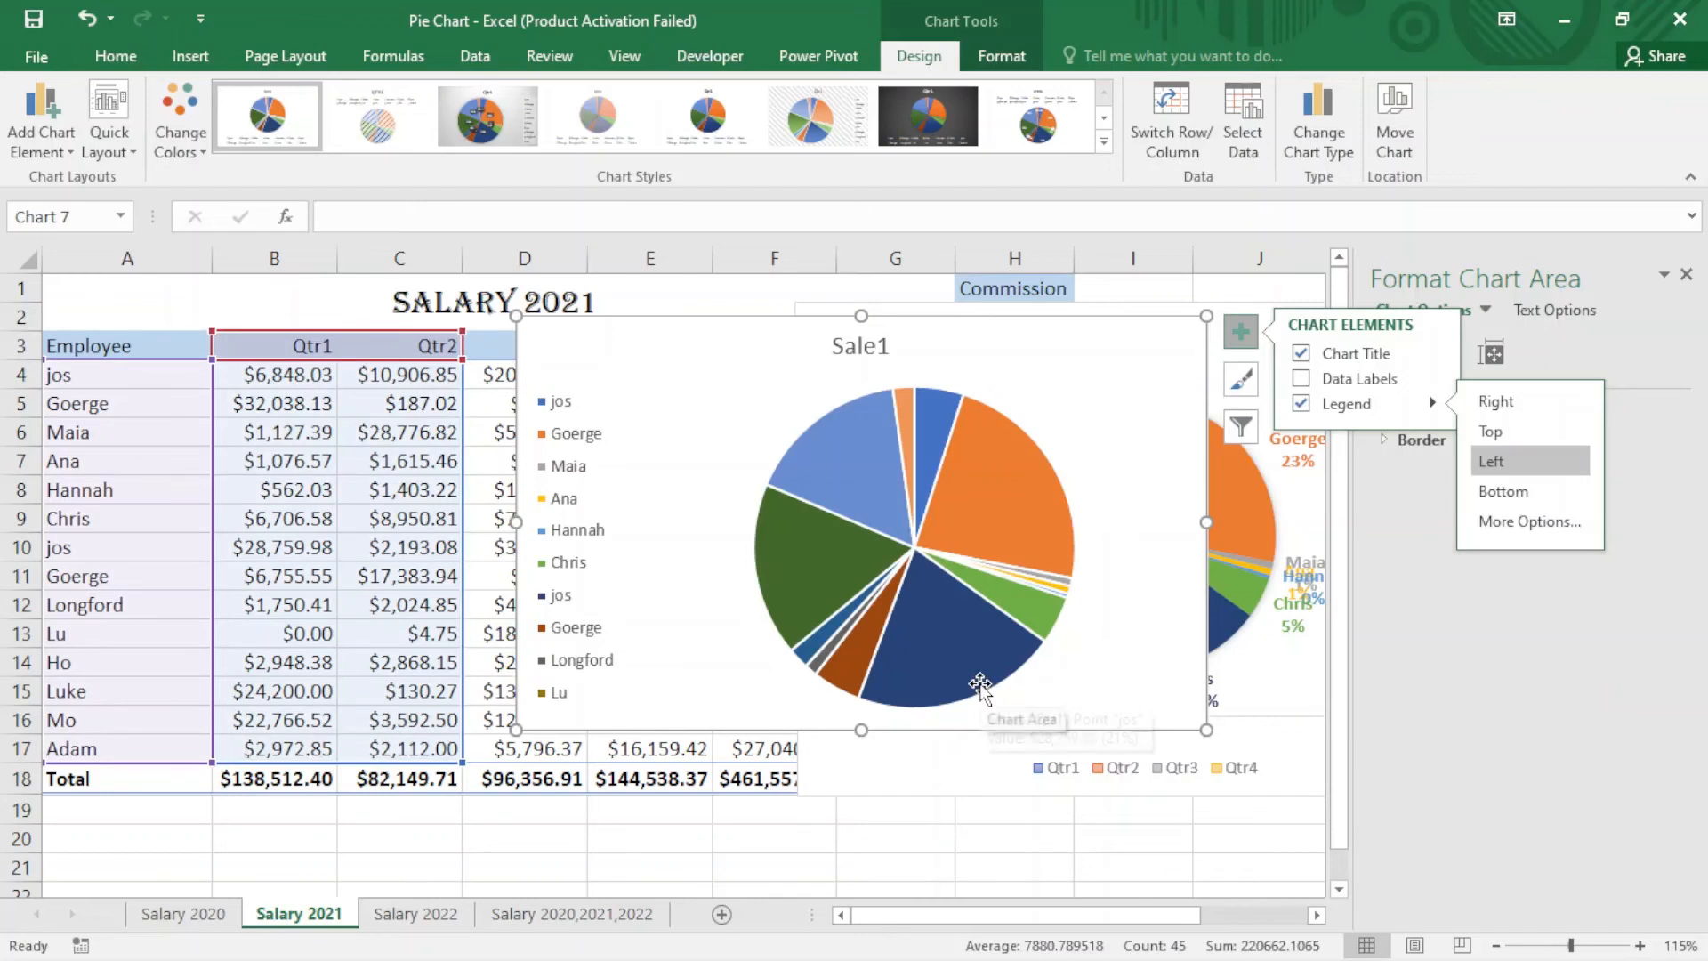
click(1292, 763)
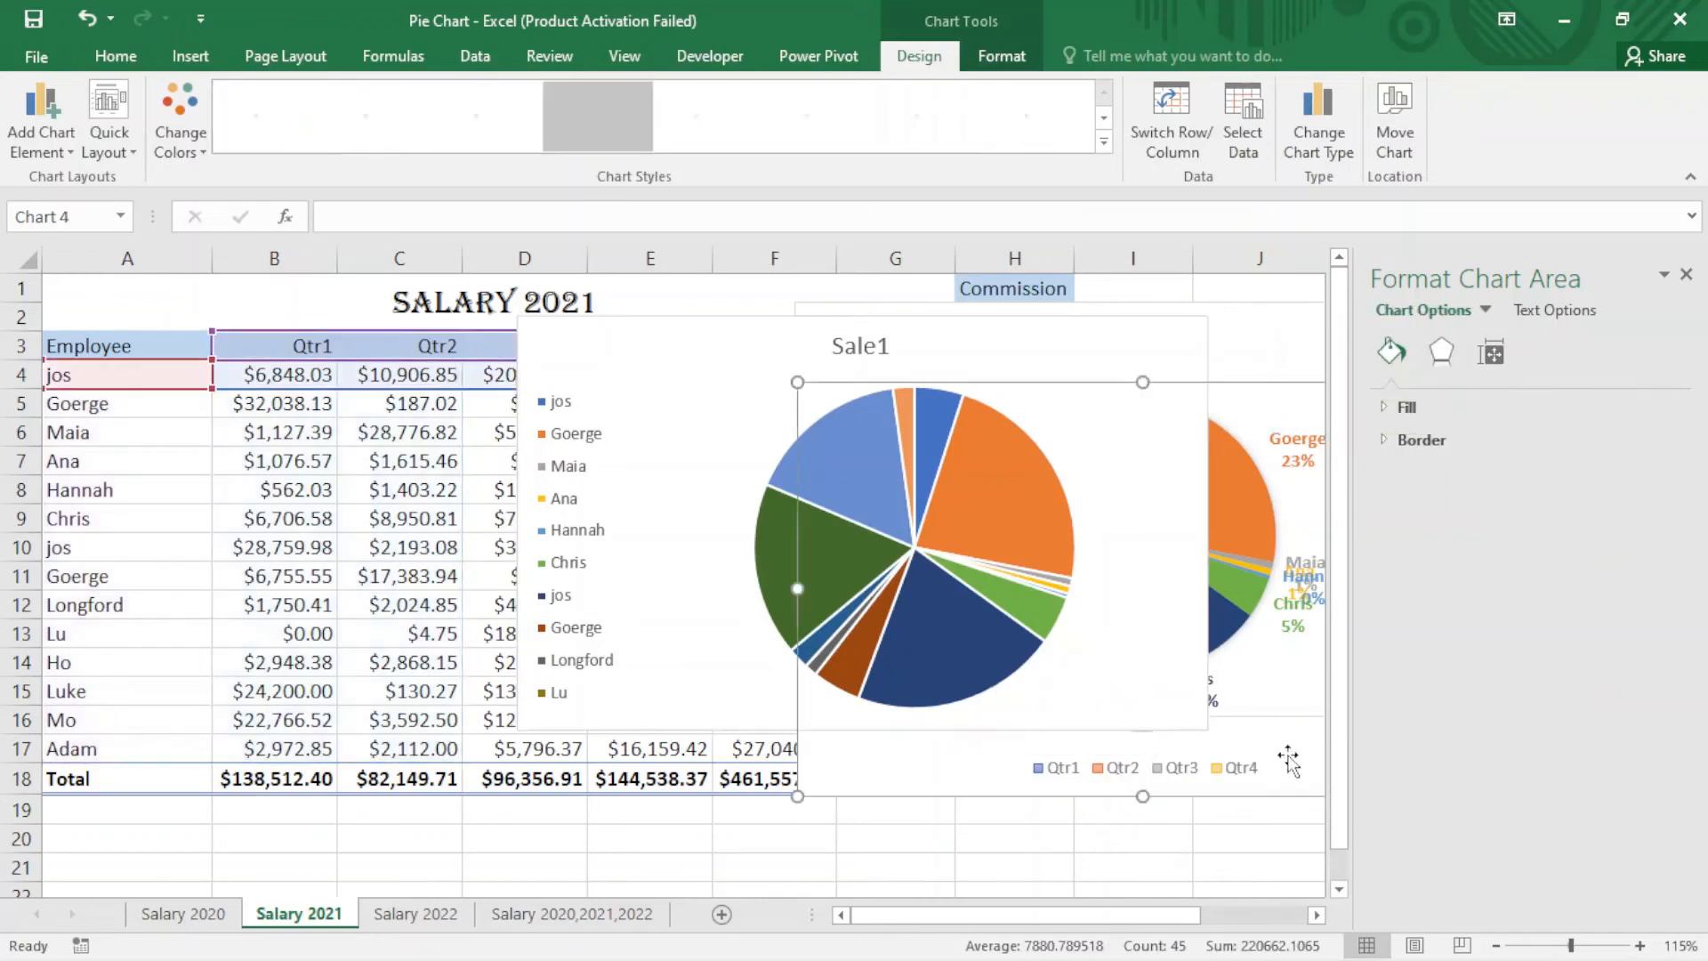
click(664, 351)
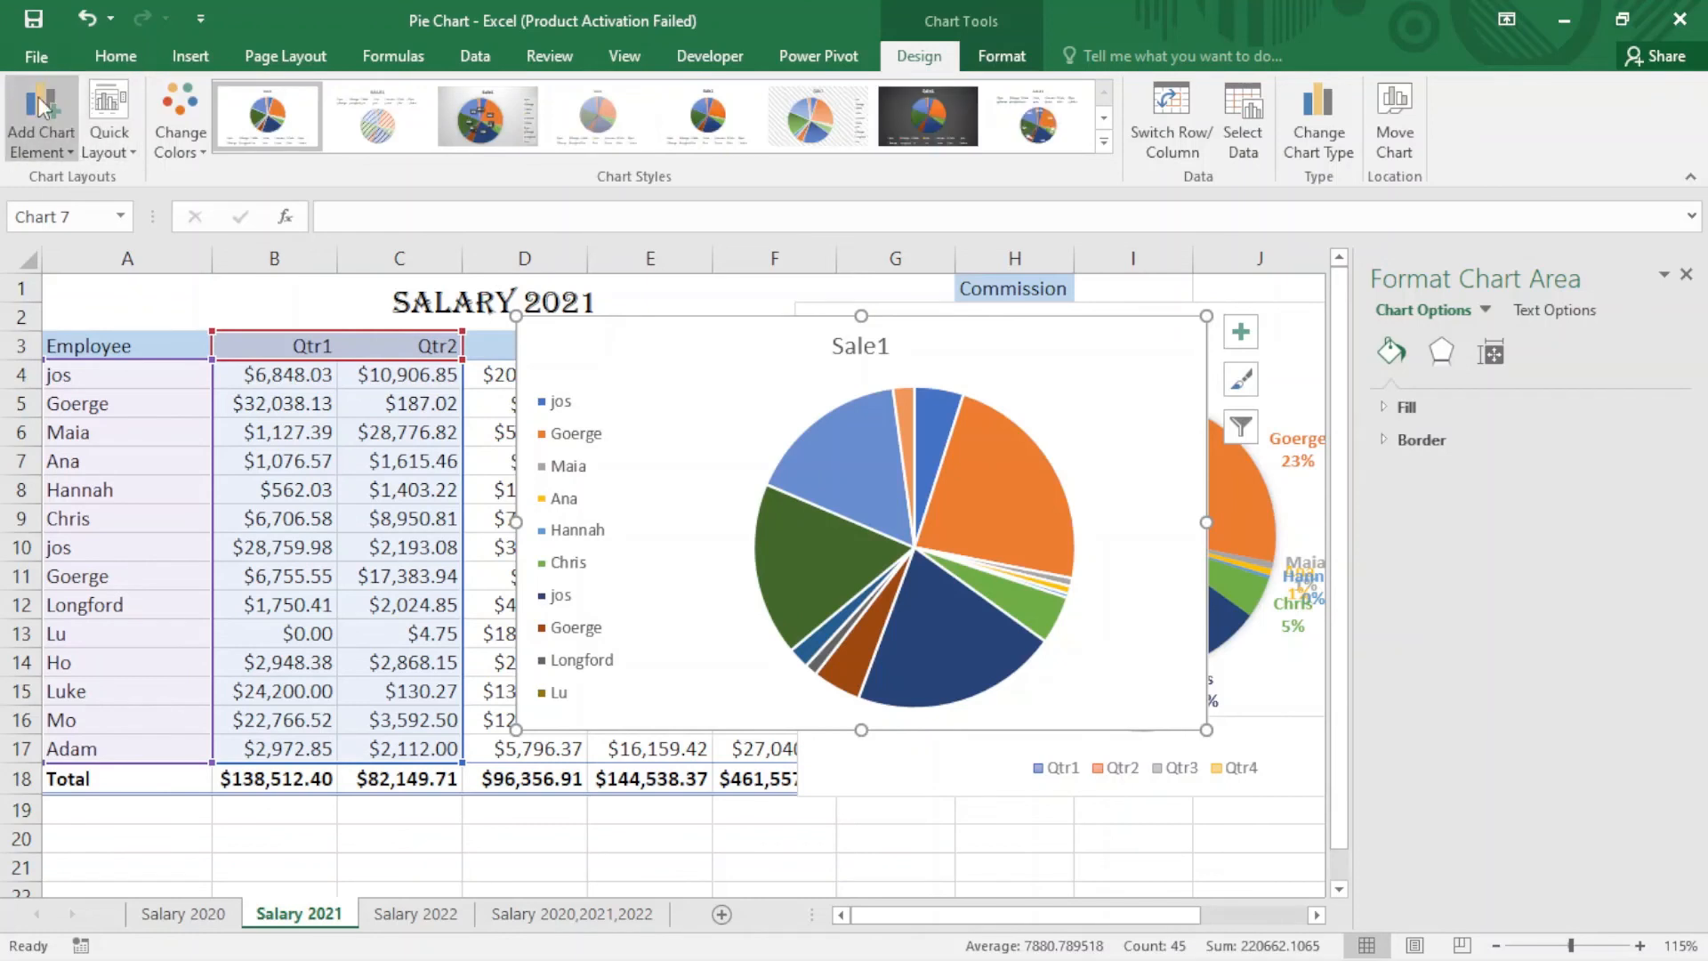
click(76, 158)
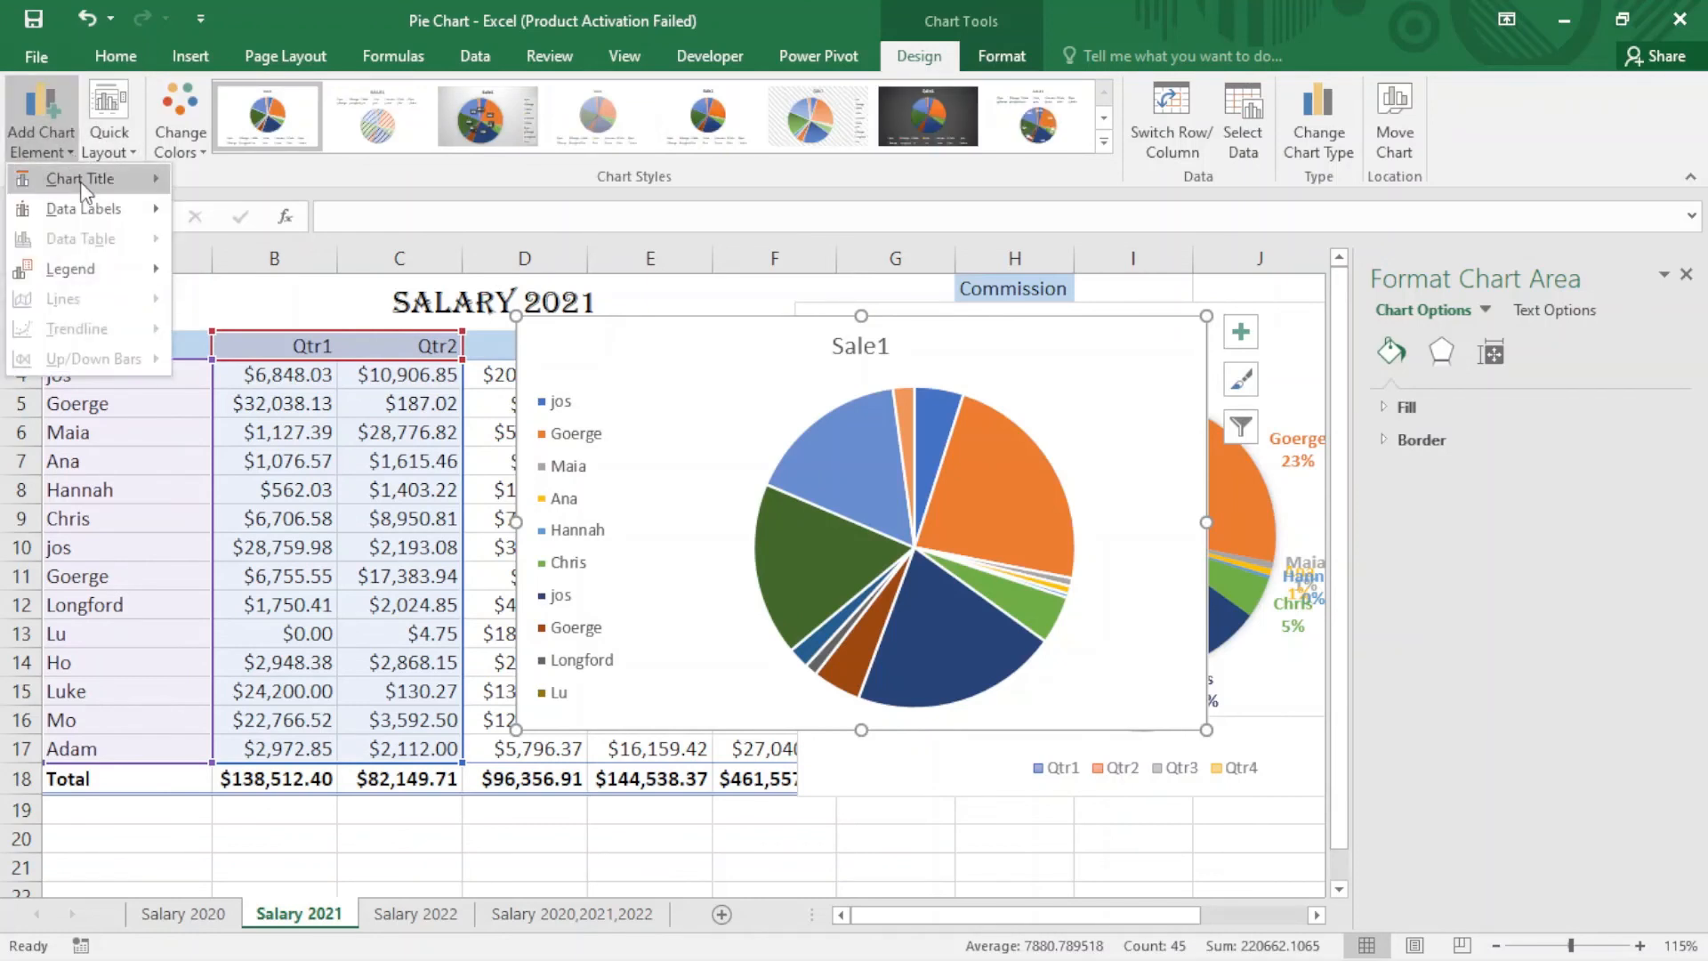
mouse_move(120, 175)
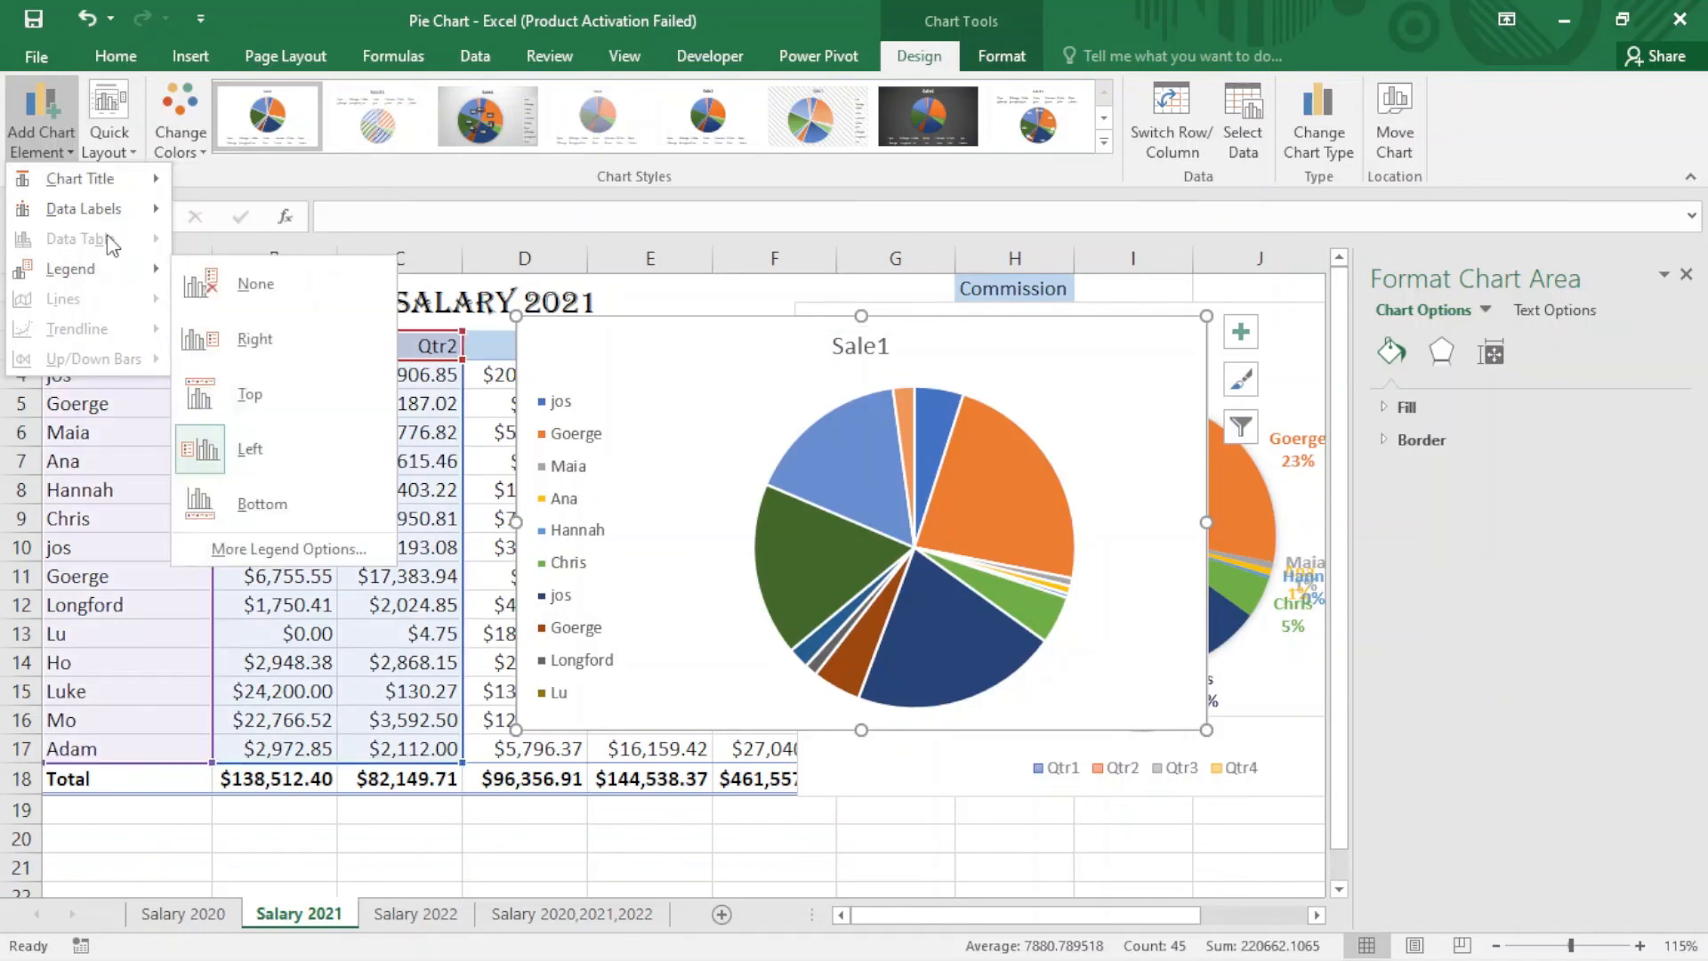
mouse_move(127, 209)
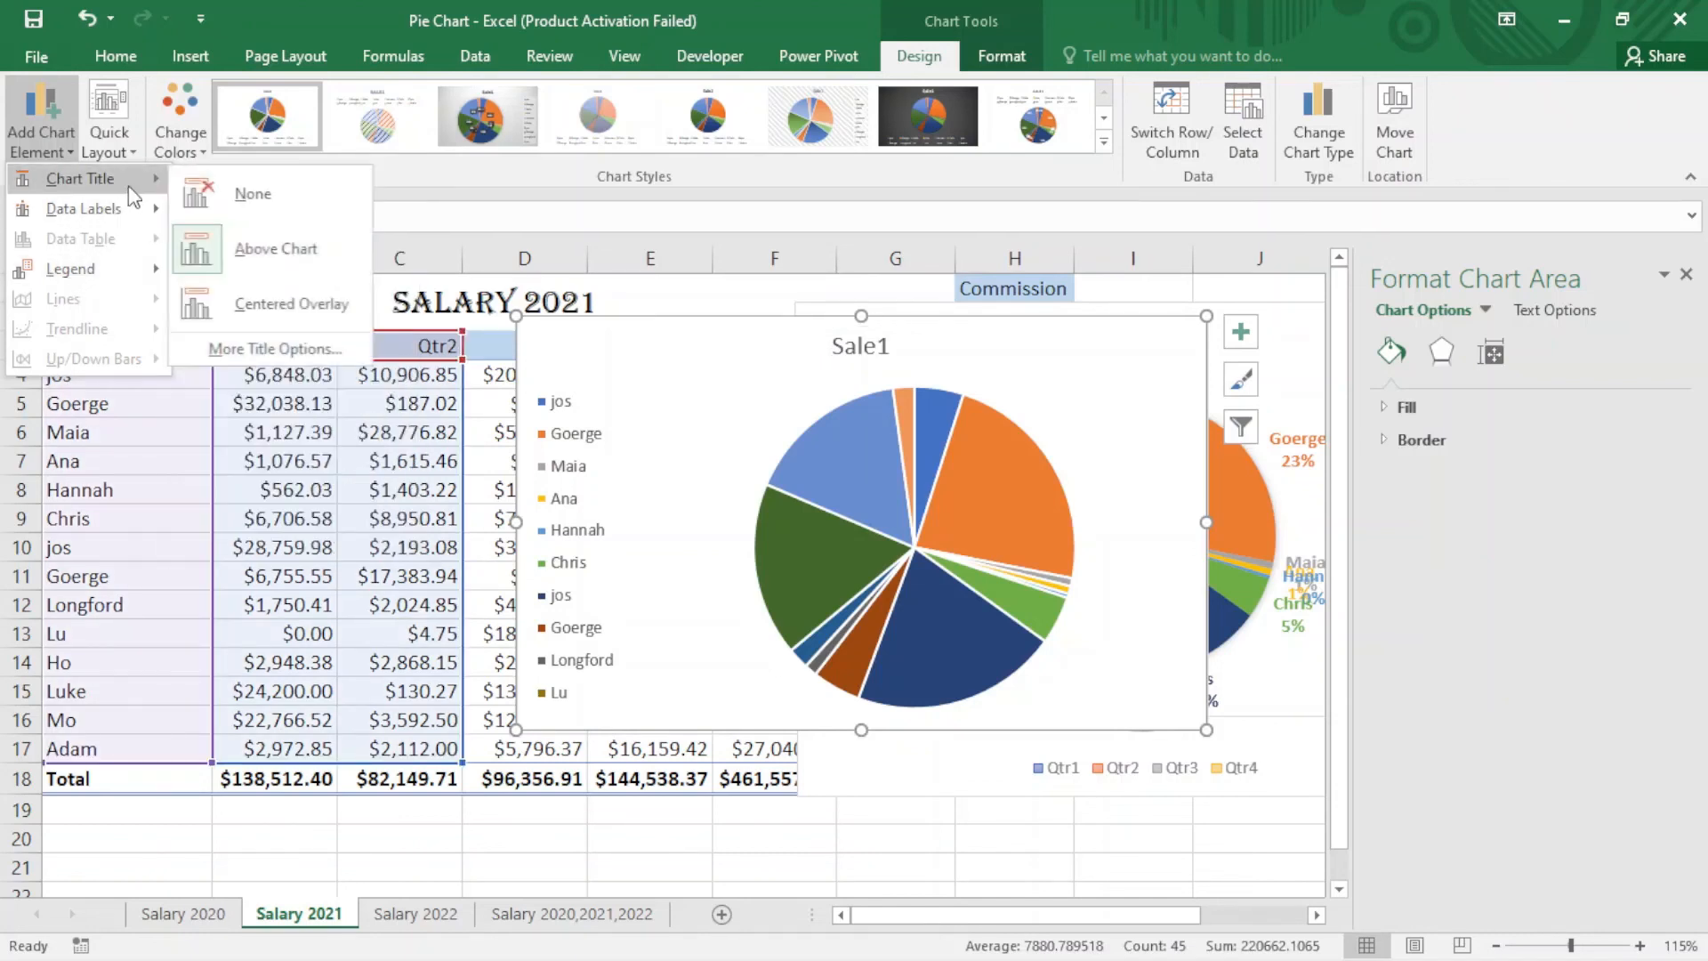
click(710, 402)
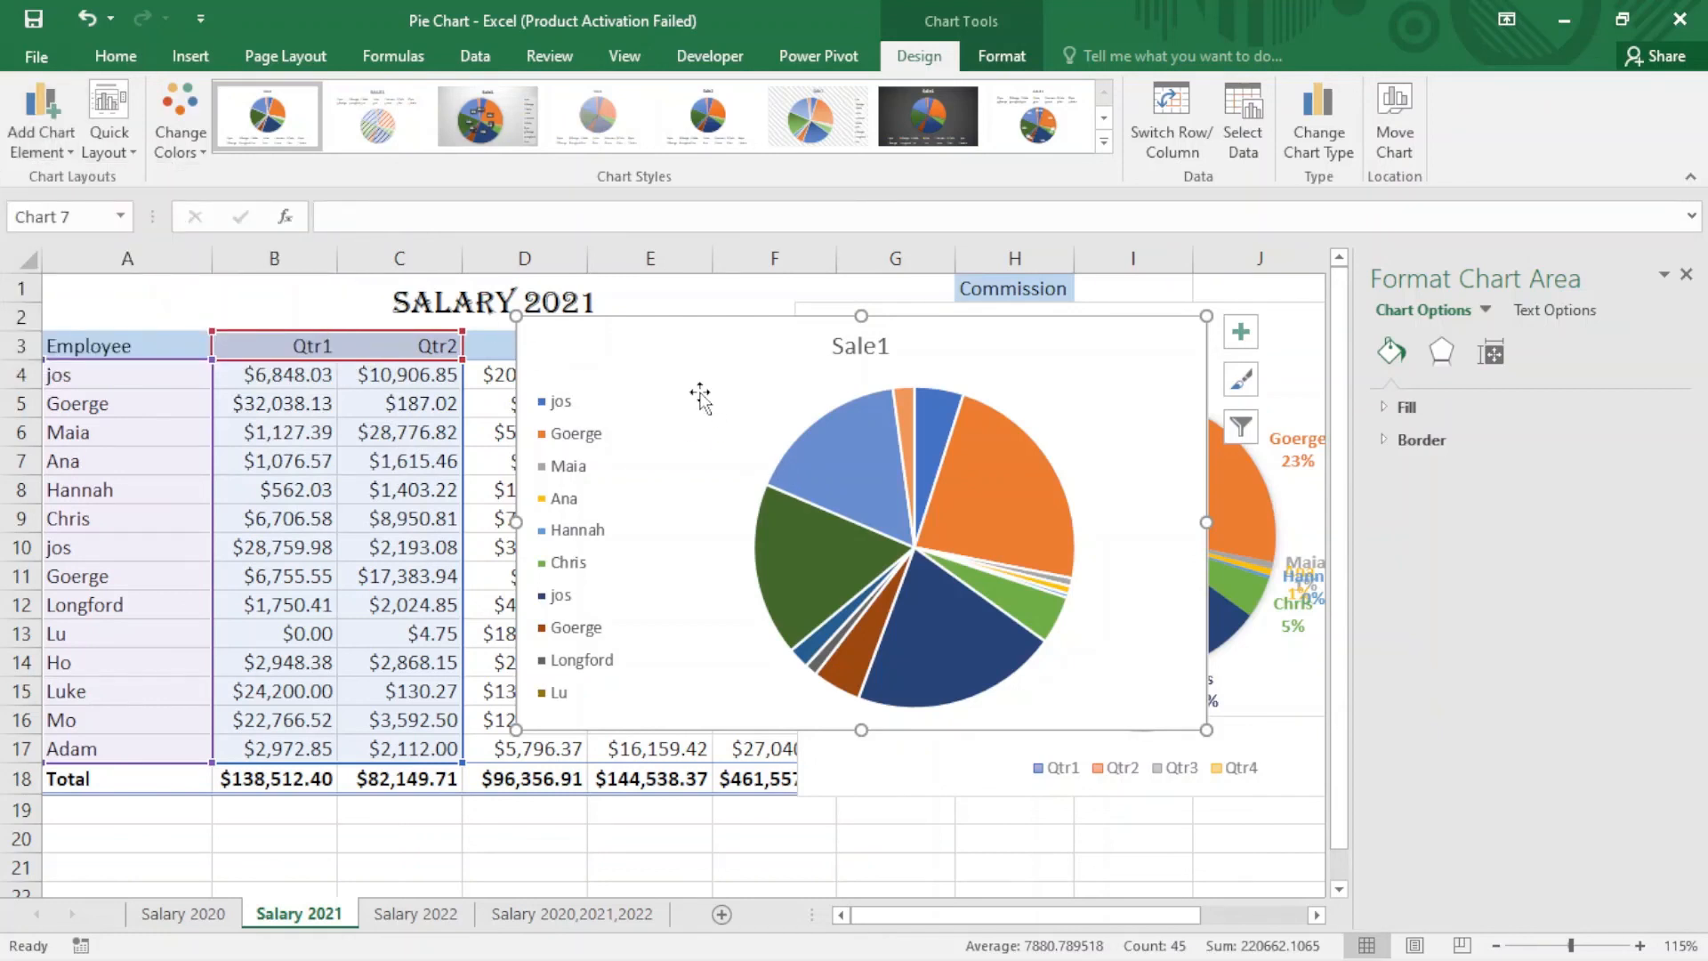